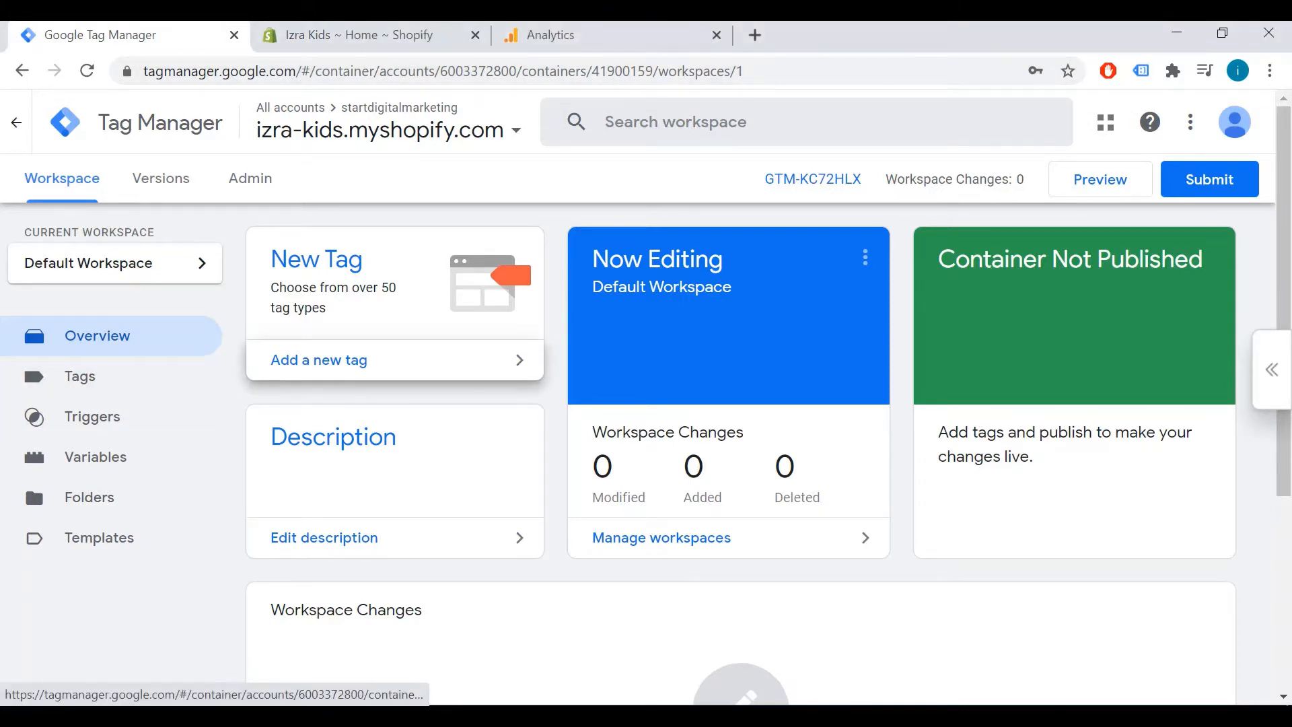
Create a new tag and name it "Google Analytics4 GA4".
{"action": "left_click", "coordinate": [395, 303]}
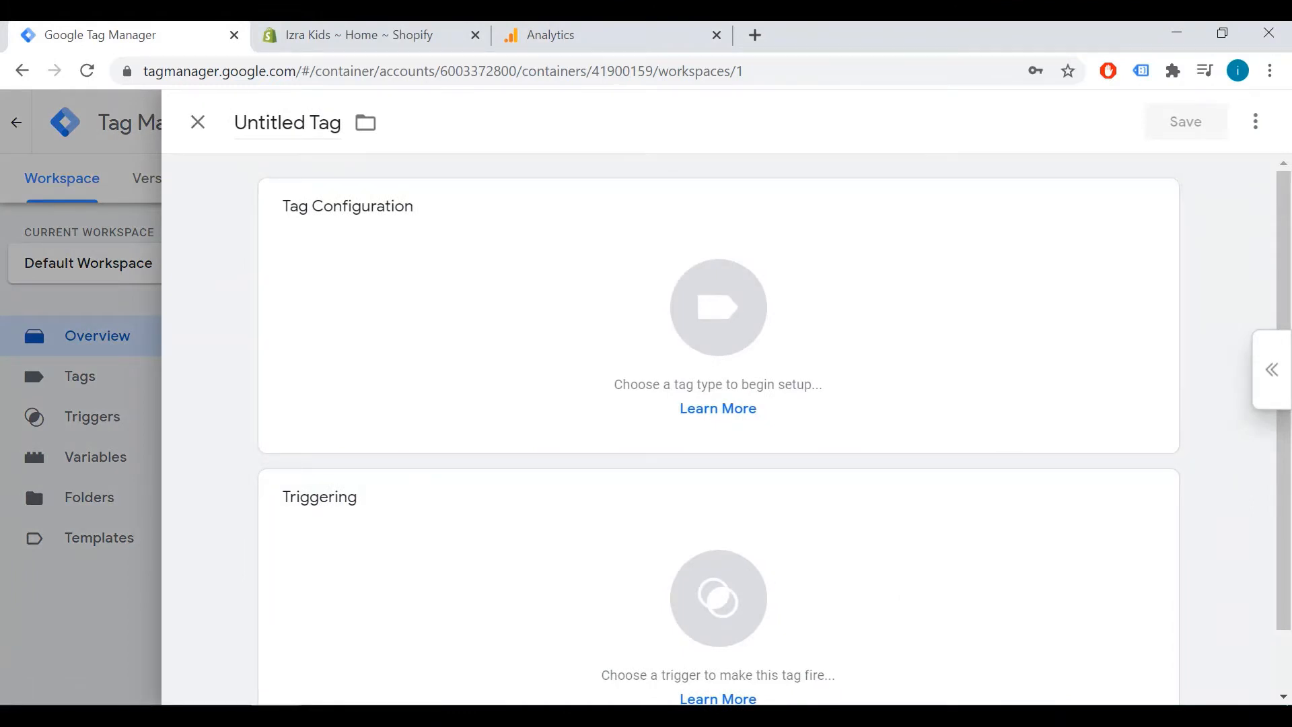
{"action": "left_click_drag", "start_coordinate": [237, 123], "coordinate": [341, 123]}
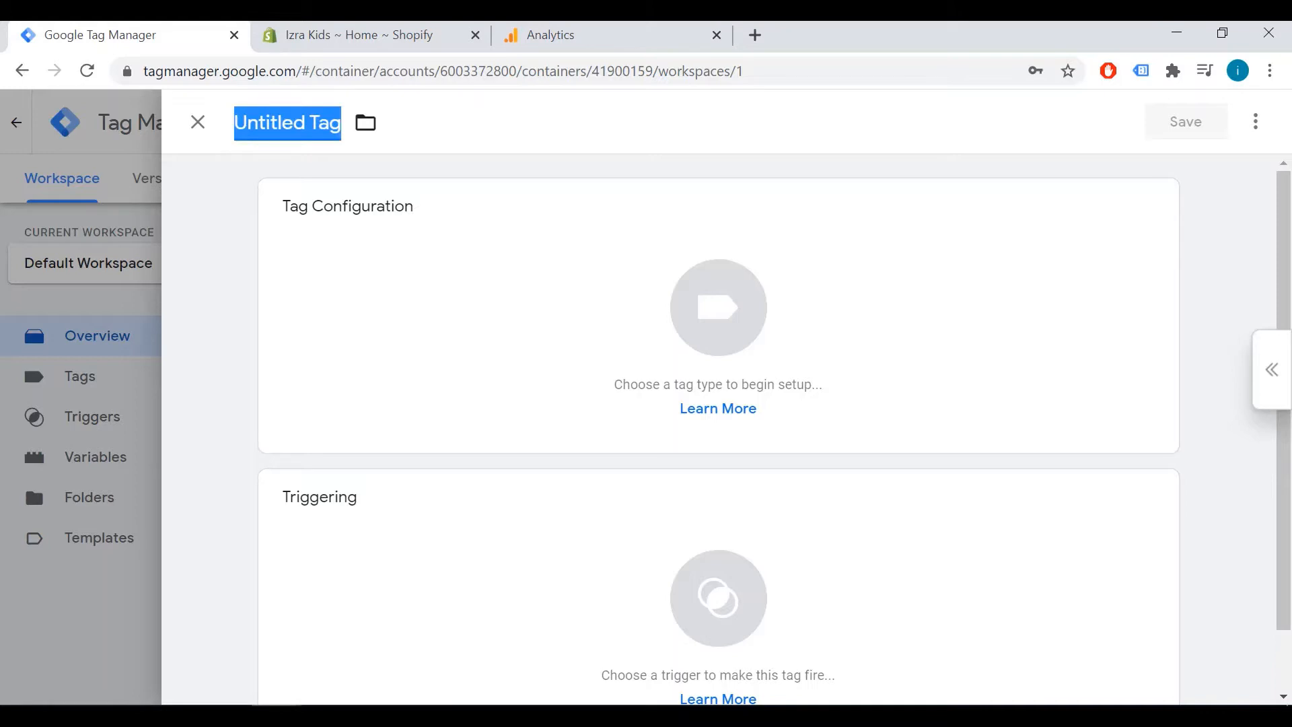
{"action": "type", "text": "Go"}
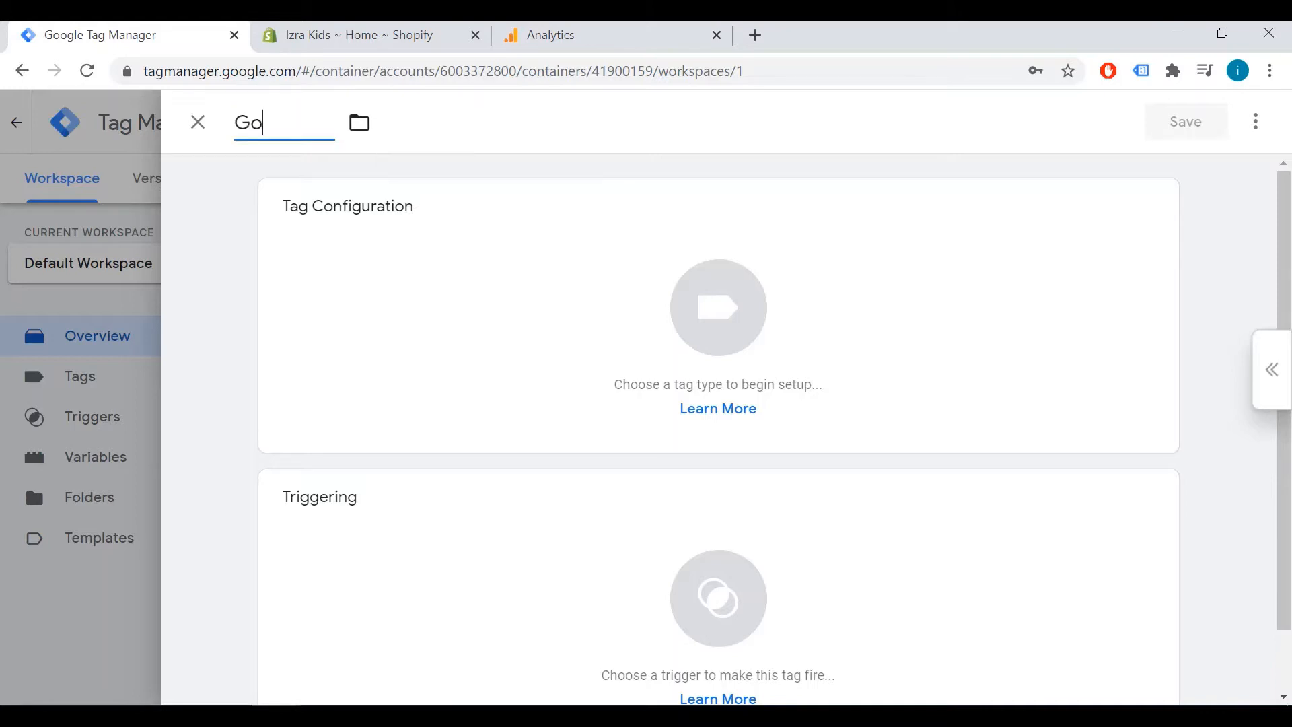
{"action": "type", "text": "ogle Analytics"}
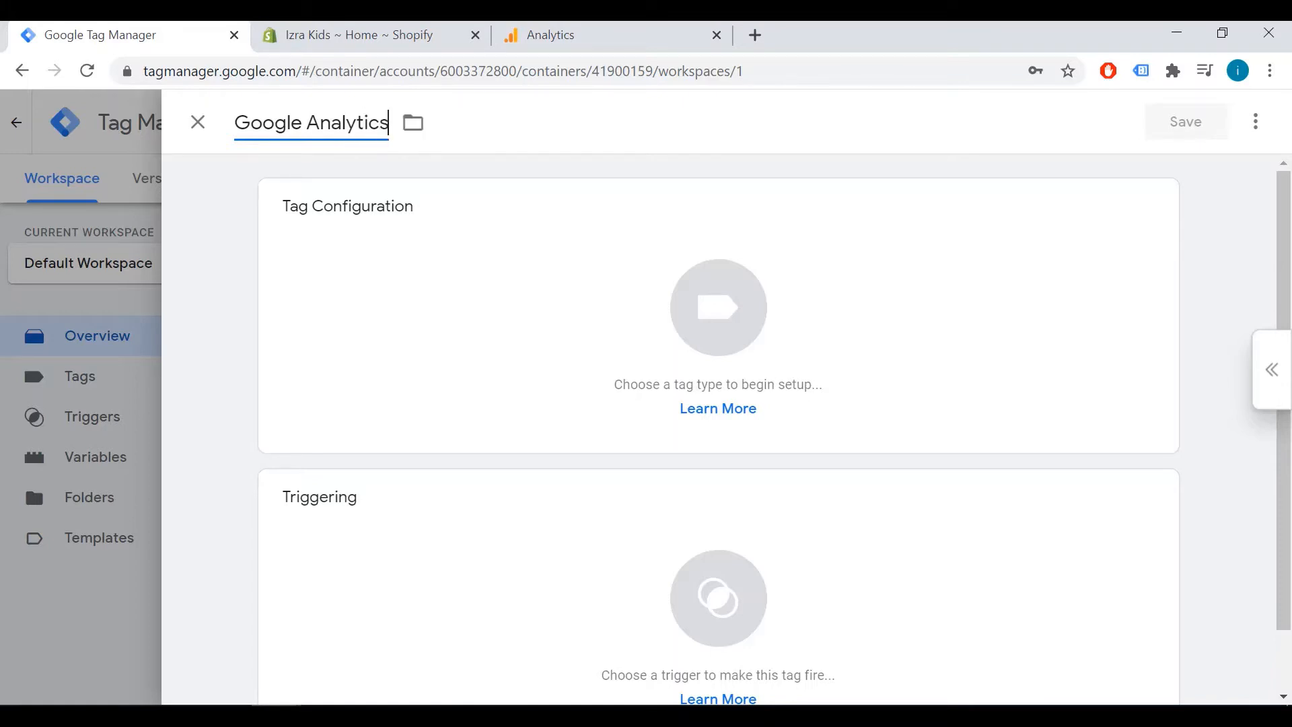
{"action": "type", "text": "4 GA4"}
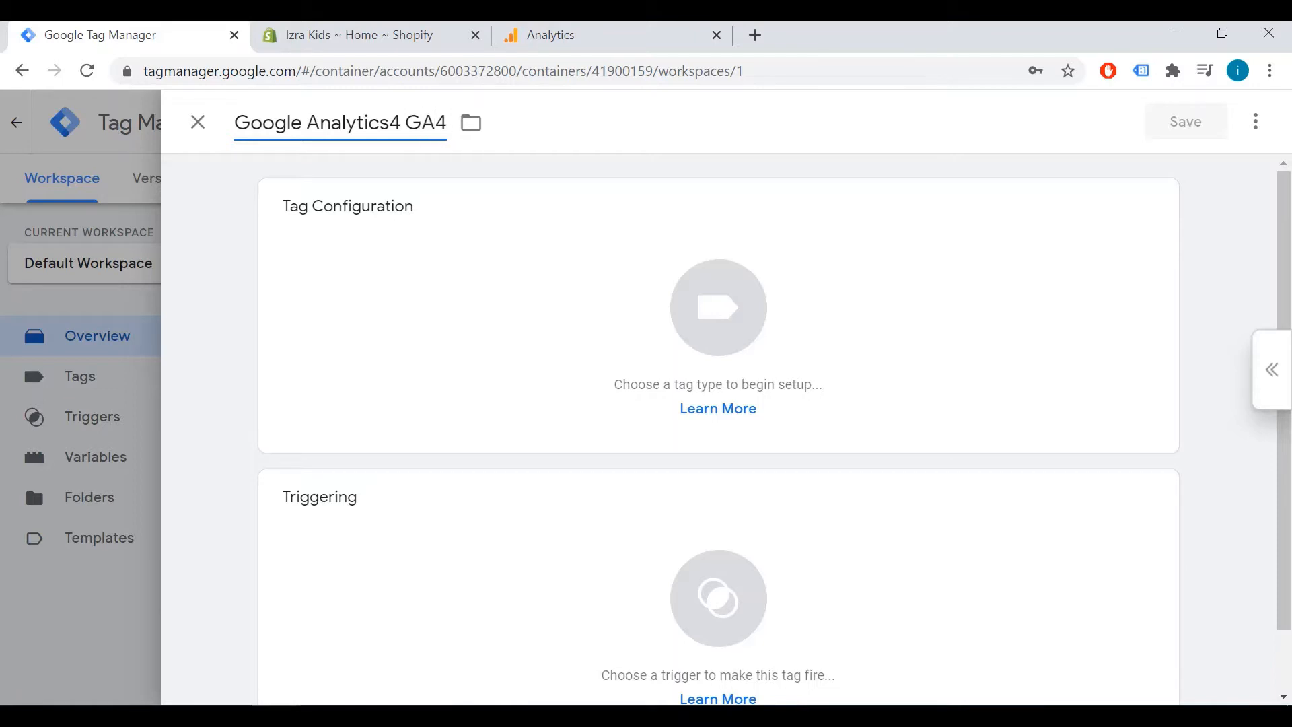
{"action": "left_click", "coordinate": [404, 122]}
{"action": "left_click_drag", "start_coordinate": [404, 123], "coordinate": [251, 123]}
{"action": "left_click", "coordinate": [585, 125]}
{"action": "left_click_drag", "start_coordinate": [402, 123], "coordinate": [236, 123]}
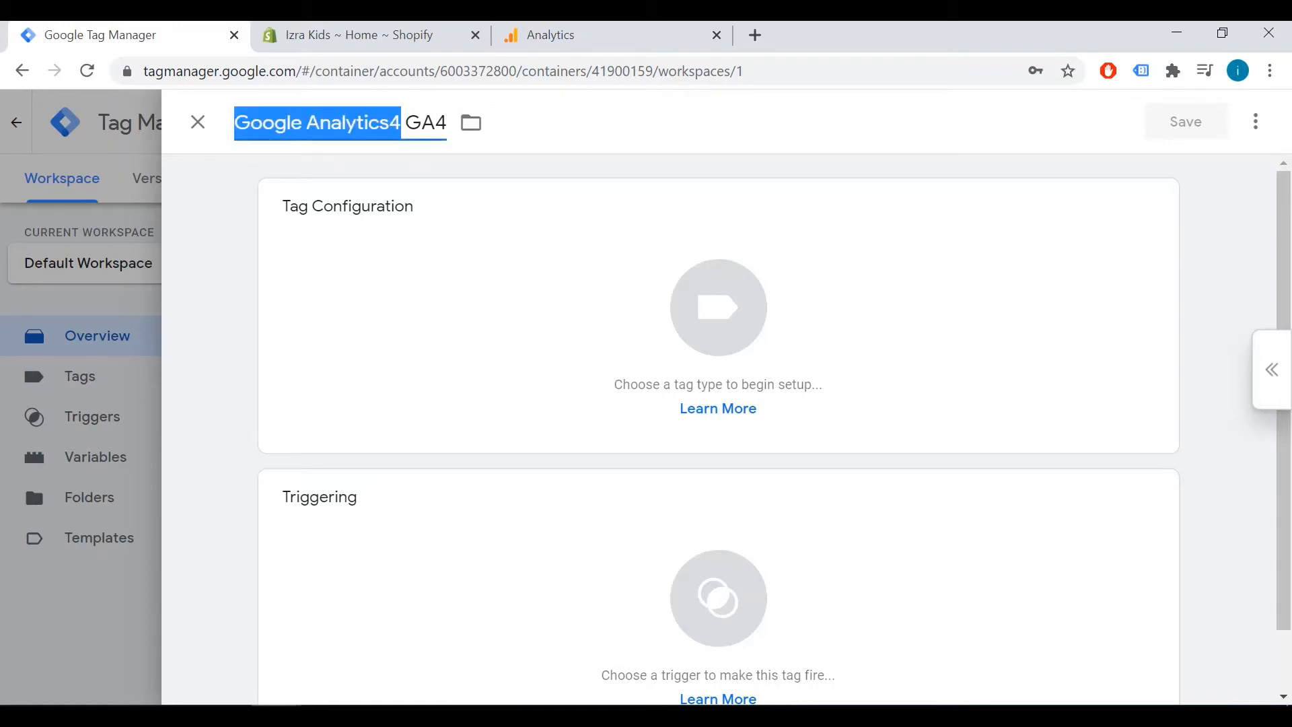
{"action": "left_click", "coordinate": [592, 128]}
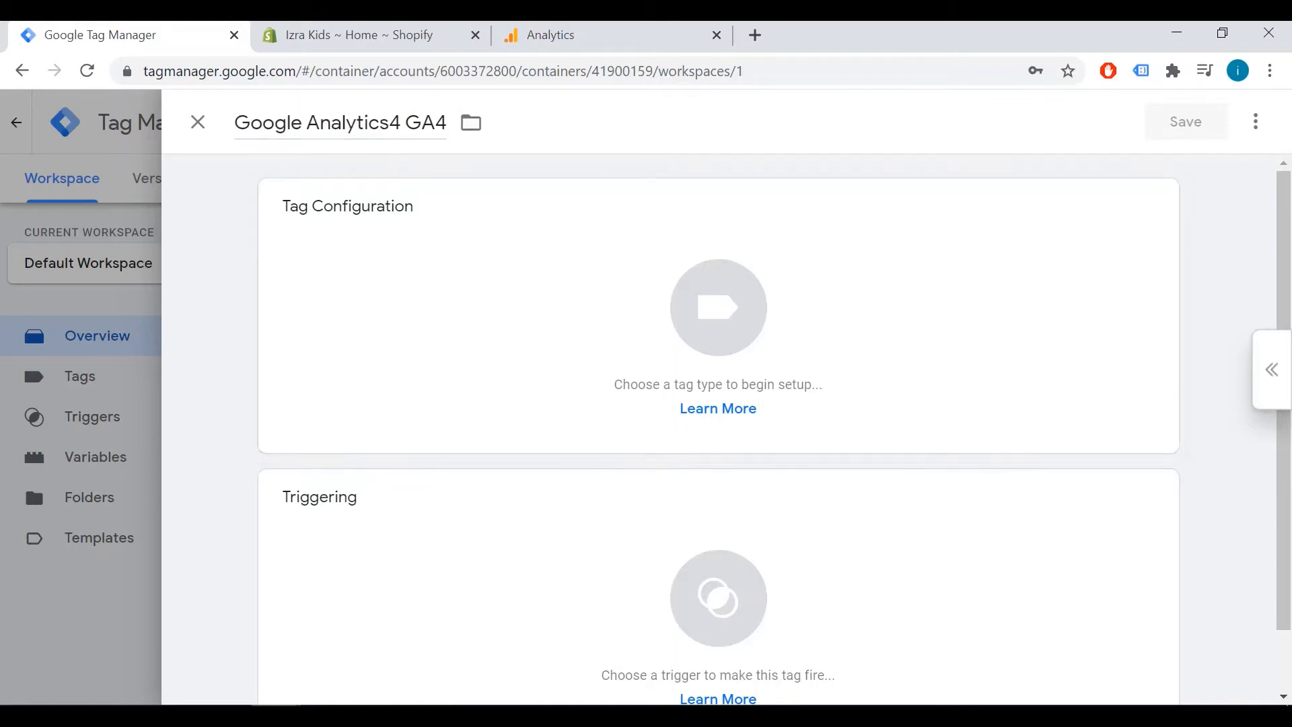
Set the tag type to Google Analytics: GA4 Configuration and activate its Measurement ID field.
{"action": "left_click", "coordinate": [718, 310]}
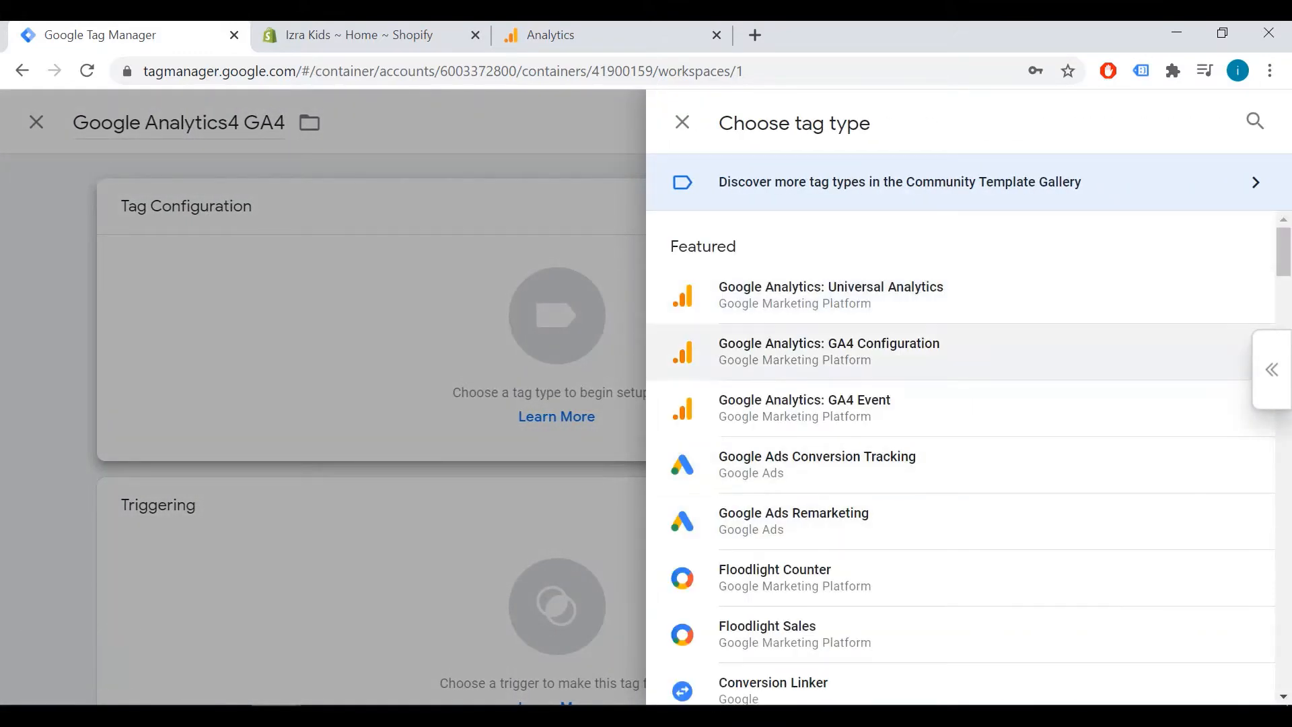
{"action": "left_click", "coordinate": [829, 351]}
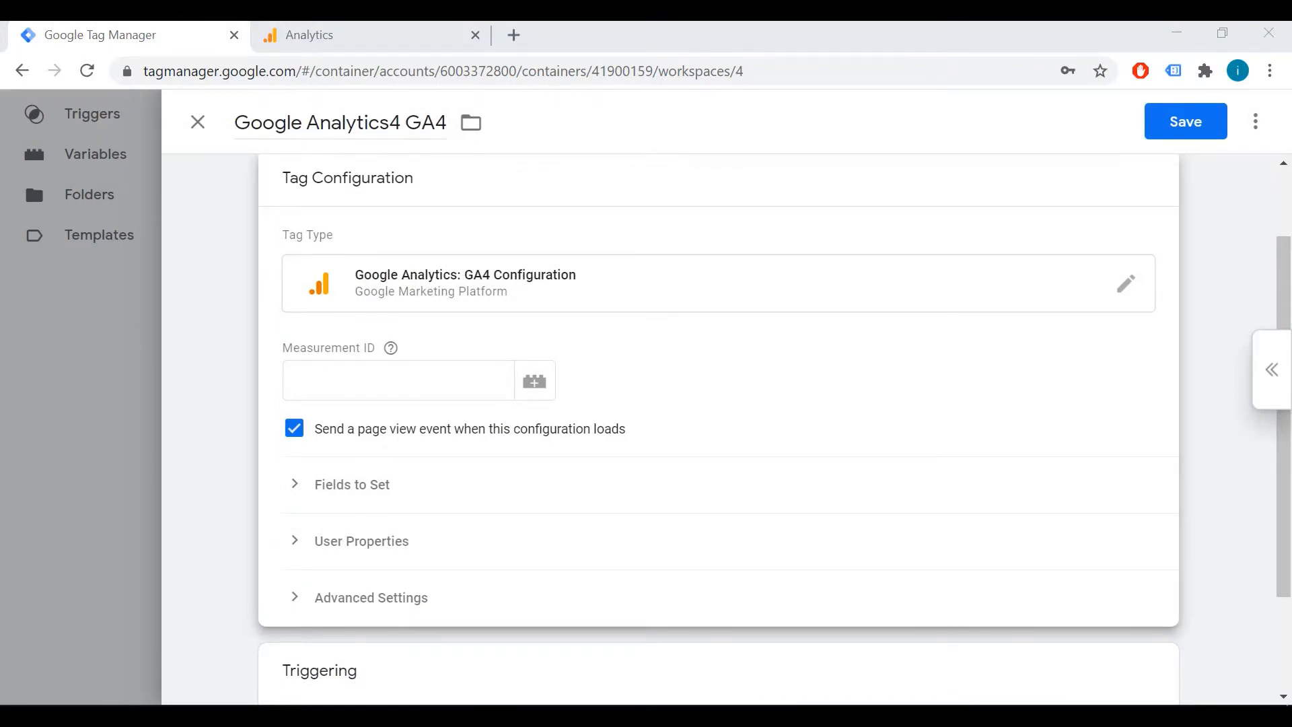
{"action": "left_click", "coordinate": [398, 381]}
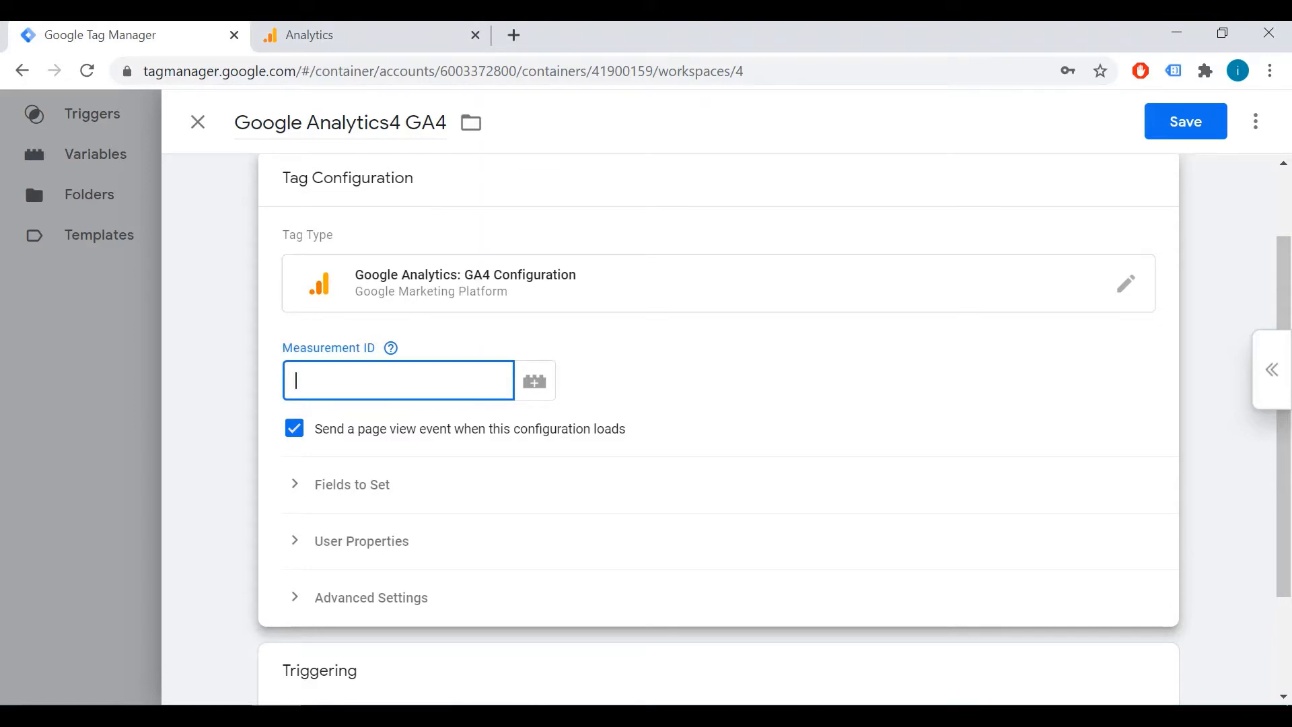
Switch to Google Analytics and copy the Measurement ID of the kidswear web data stream in the izrakids GA4 property.
{"action": "key", "text": "ctrl+Tab"}
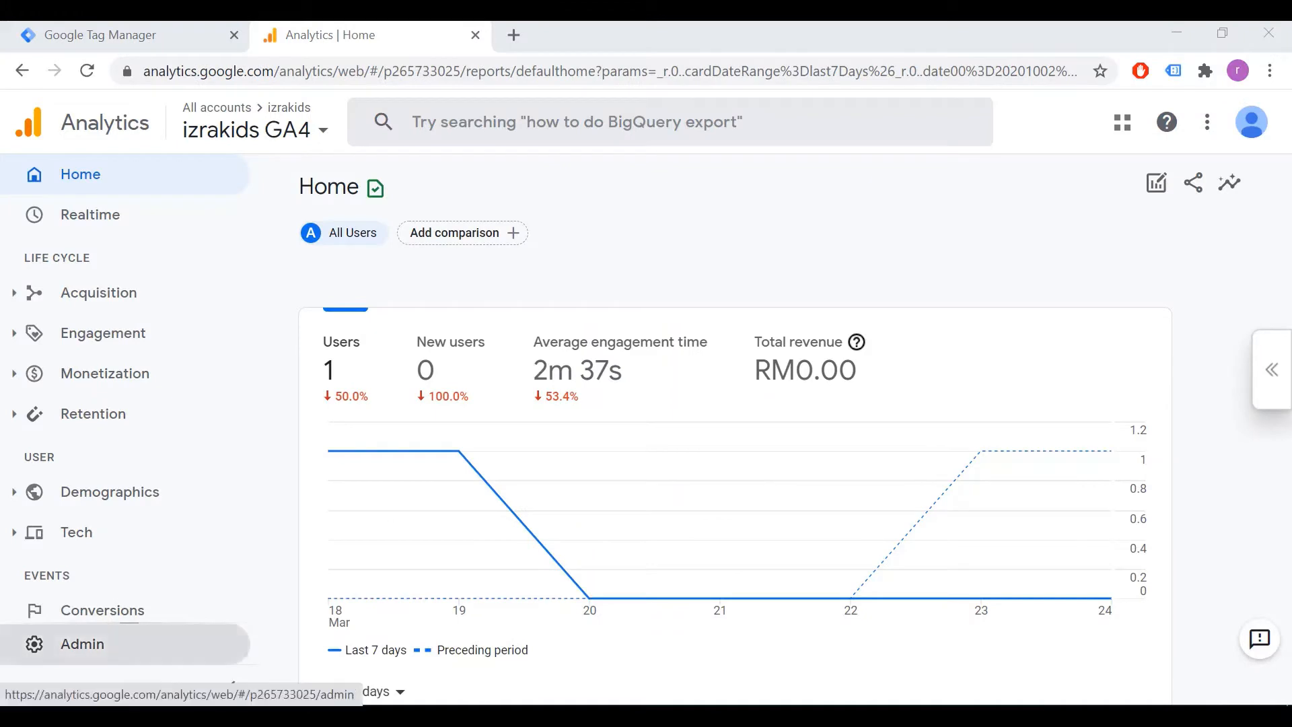
{"action": "left_click", "coordinate": [82, 644]}
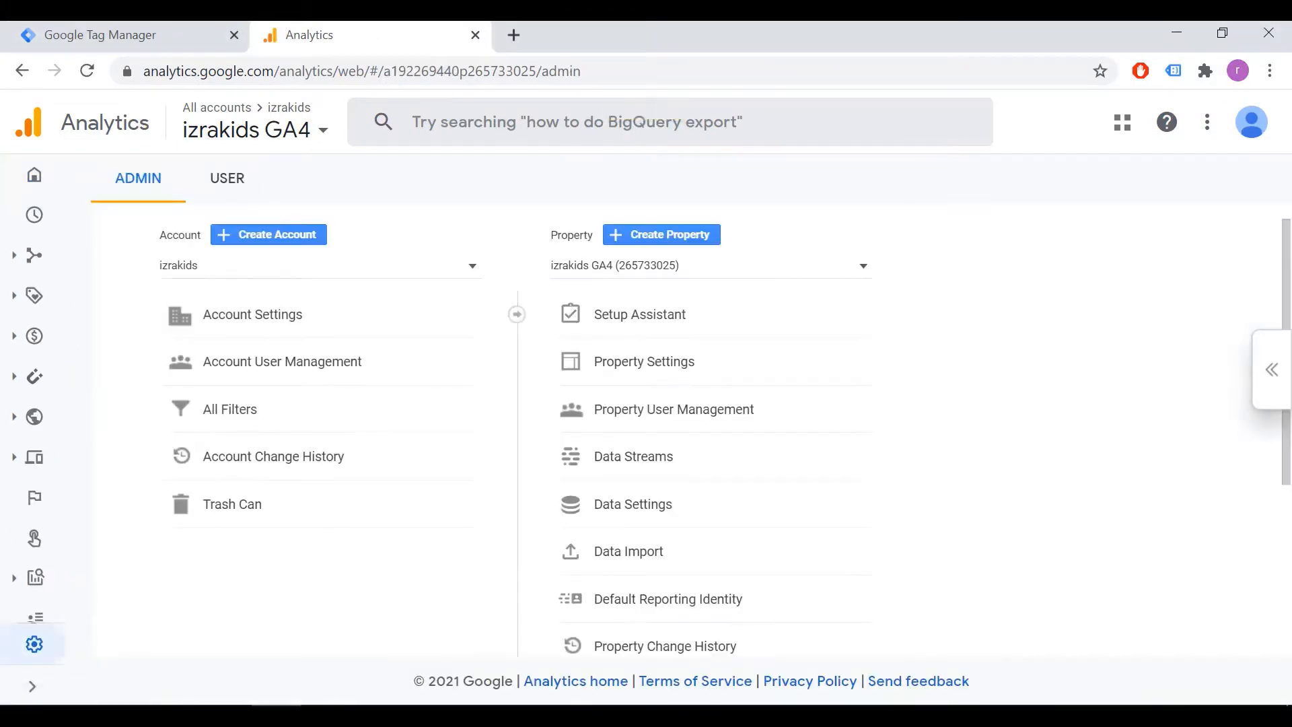
{"action": "left_click", "coordinate": [646, 265]}
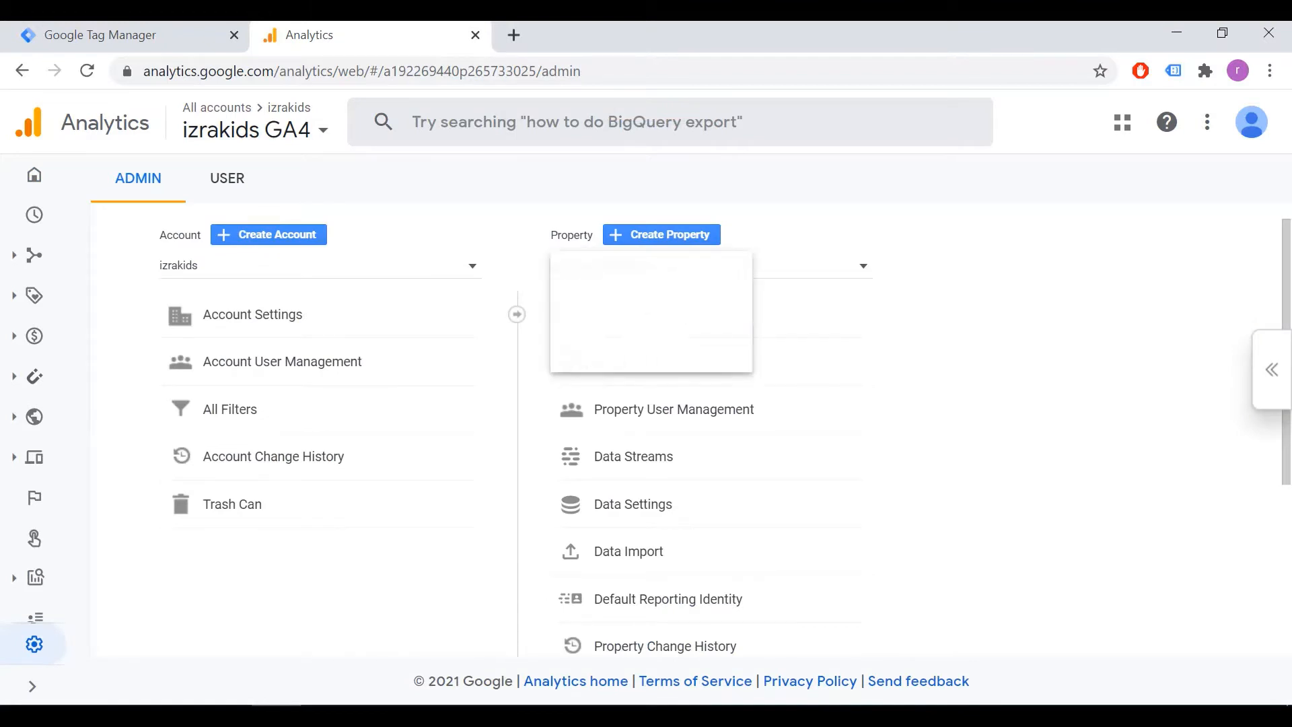
{"action": "left_click", "coordinate": [647, 313]}
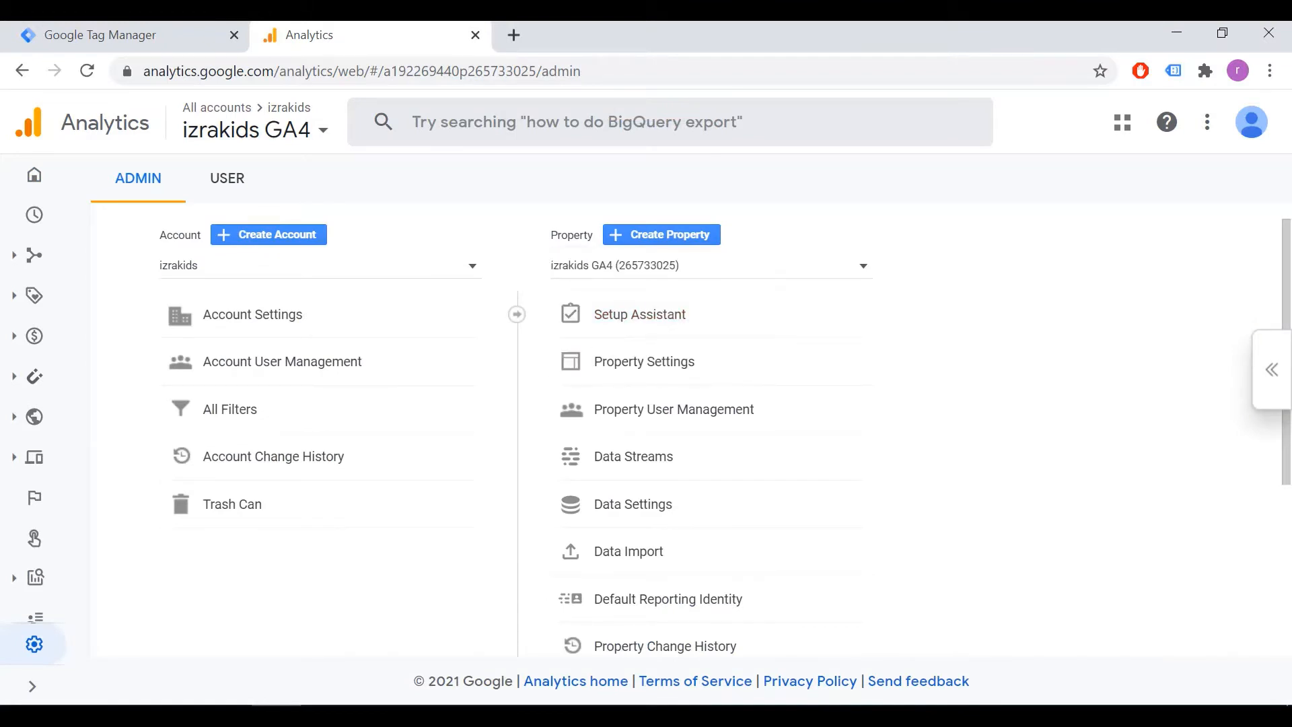
{"action": "left_click", "coordinate": [633, 457]}
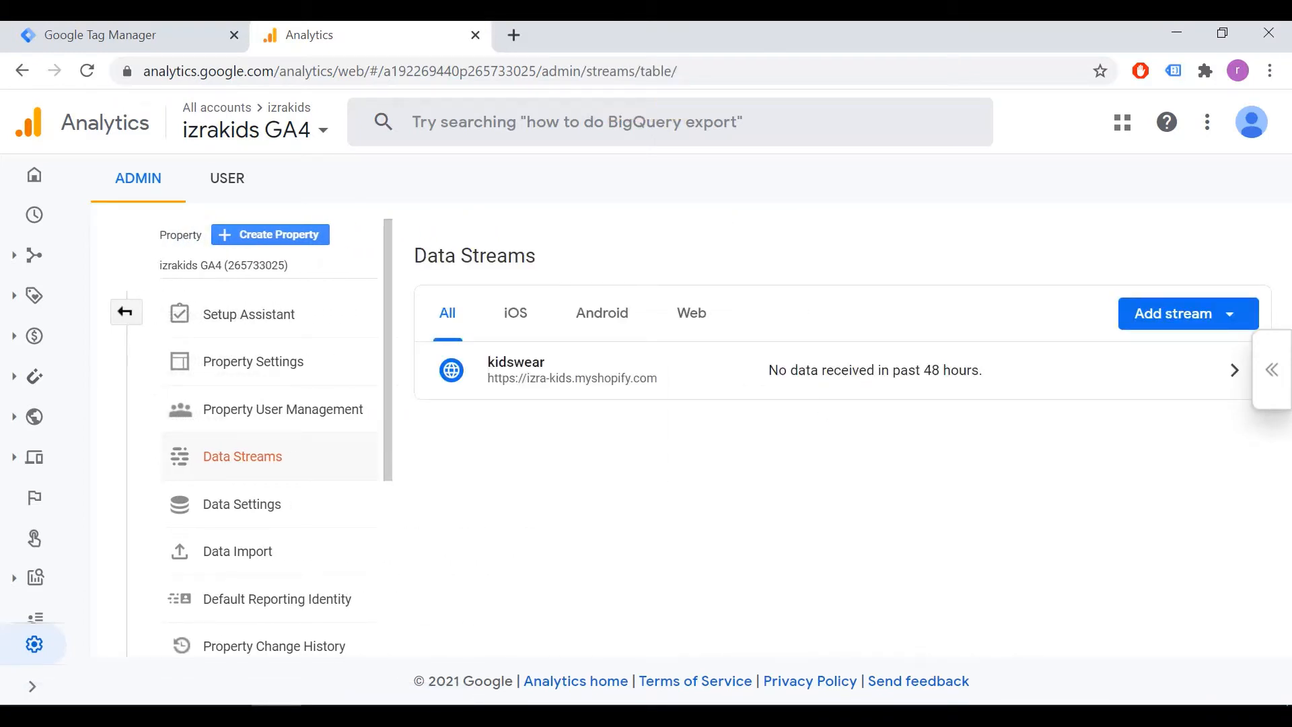
{"action": "left_click", "coordinate": [605, 370]}
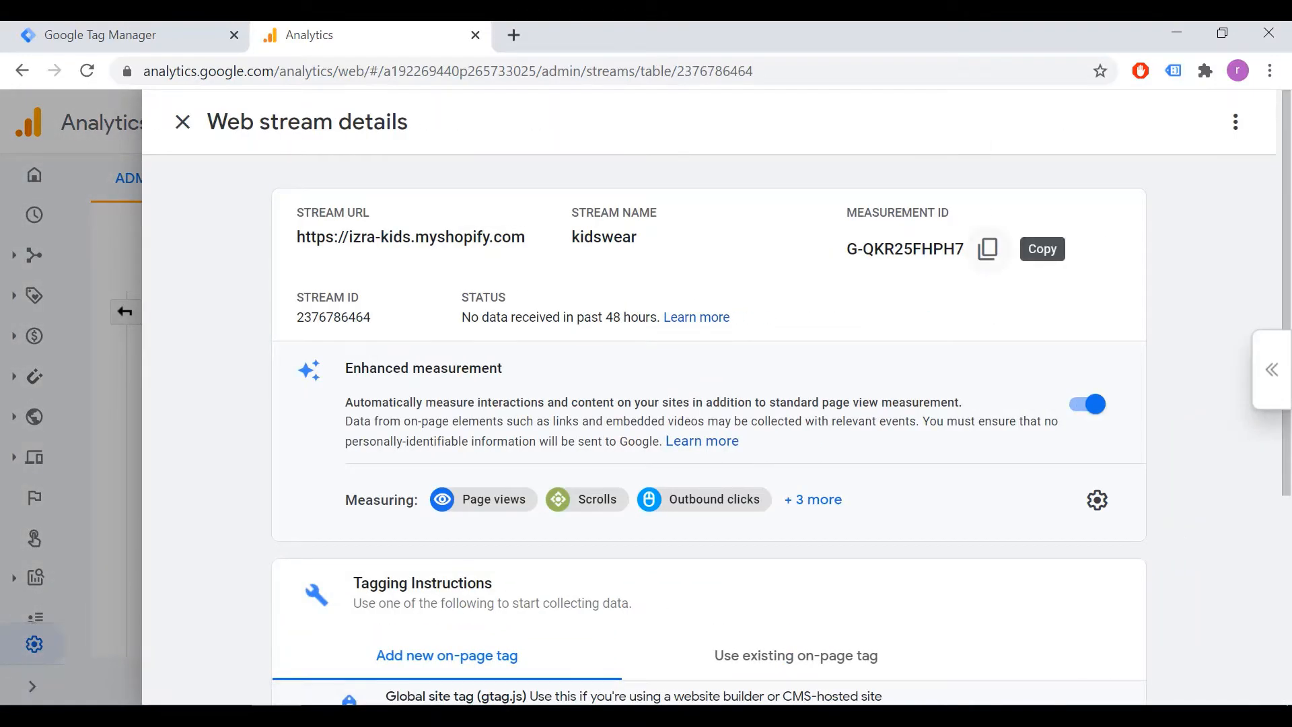
{"action": "left_click", "coordinate": [988, 249]}
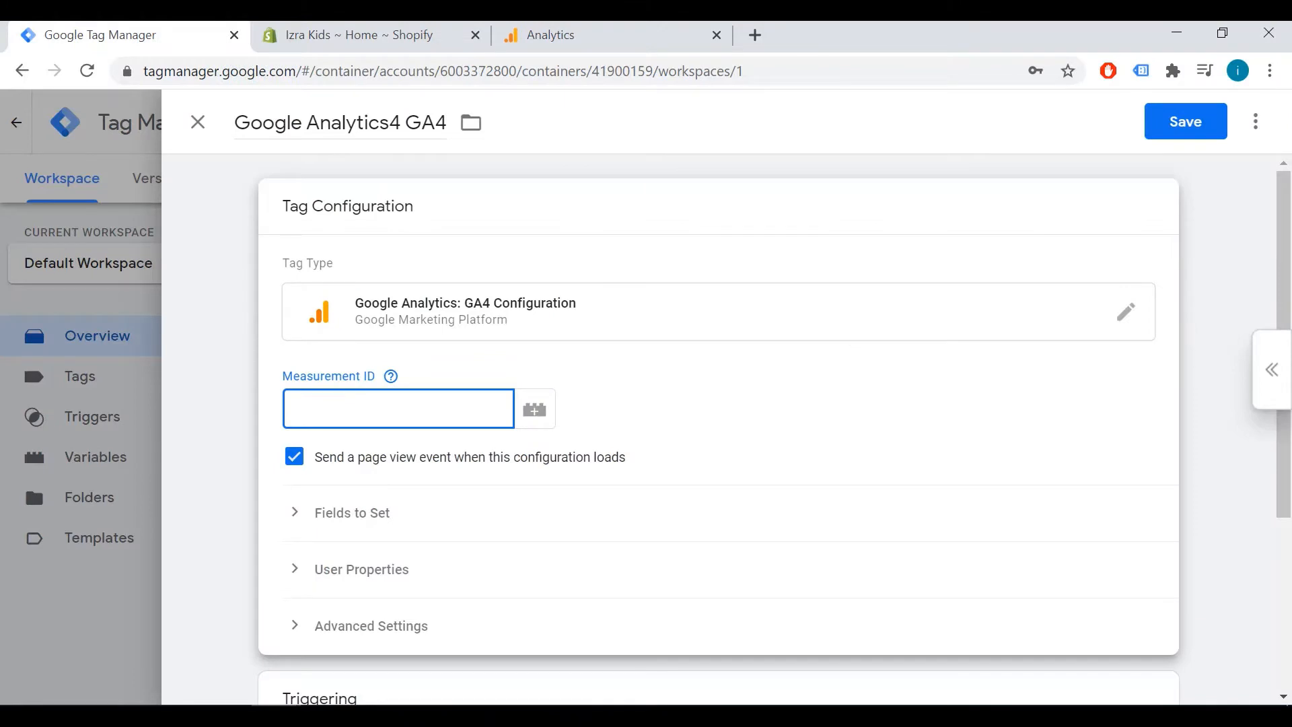
Paste the copied Measurement ID into the GA4 configuration tag in Tag Manager and assign the All Pages trigger, saving the tag.
{"action": "key", "text": "ctrl+v"}
{"action": "scroll", "coordinate": [718, 472], "scroll_direction": "down", "scroll_amount": 4}
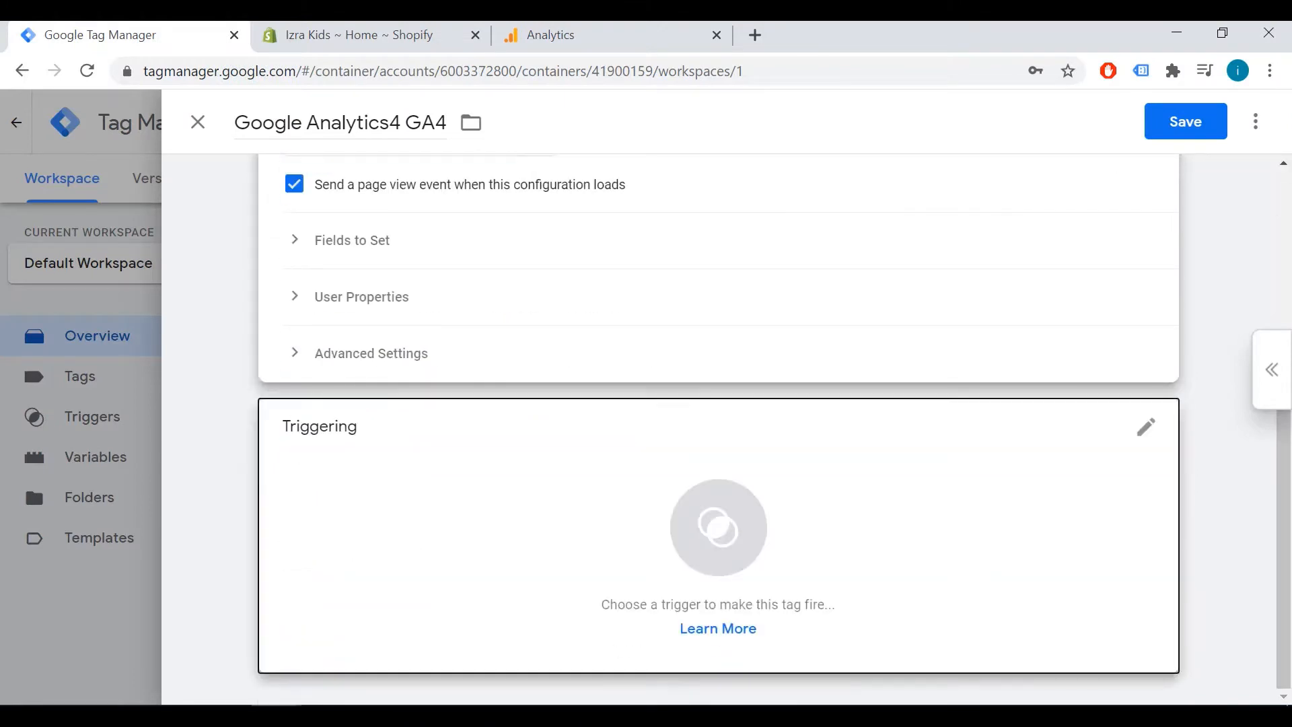
{"action": "left_click", "coordinate": [718, 471]}
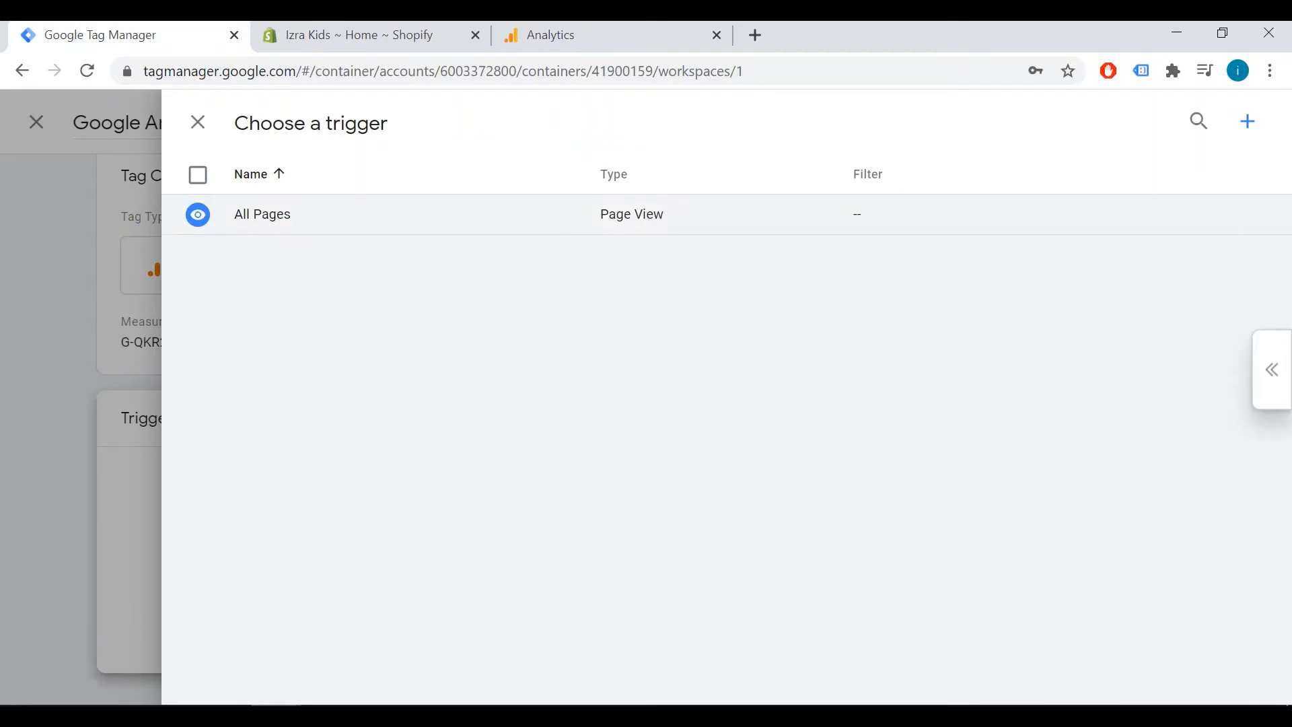
{"action": "left_click", "coordinate": [263, 214]}
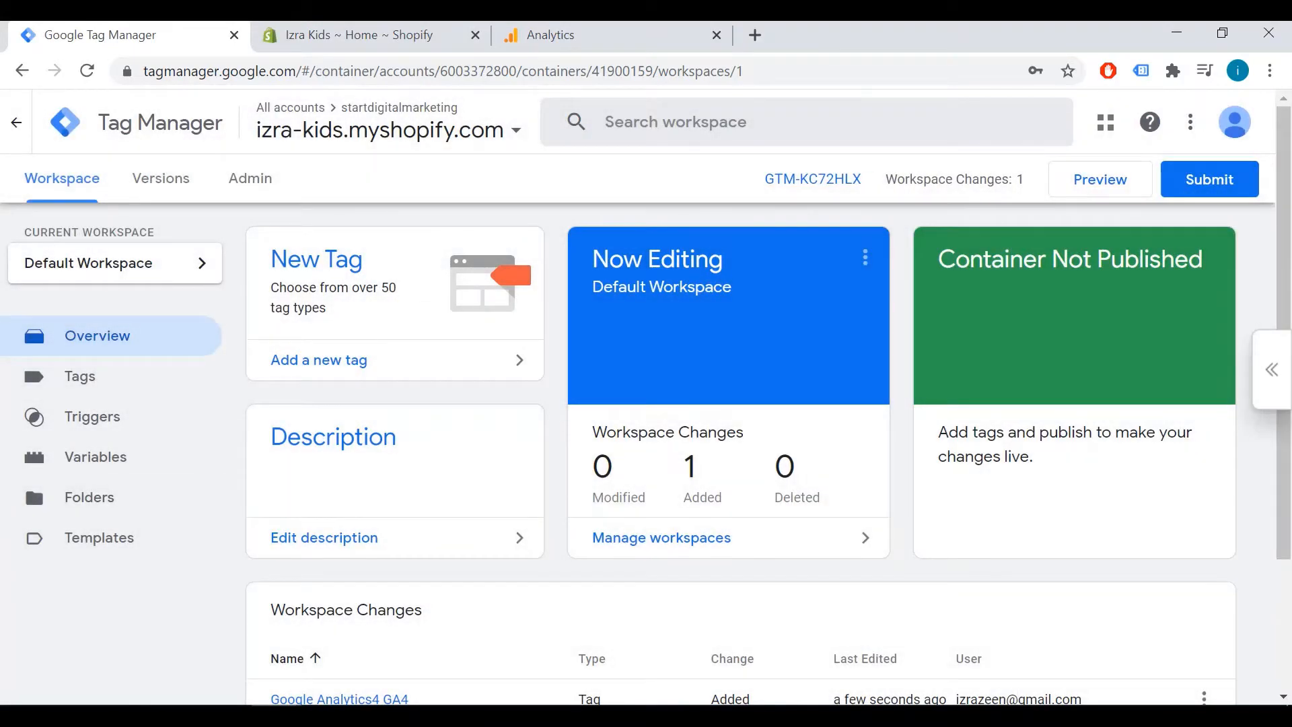
{"action": "scroll", "coordinate": [646, 397], "scroll_direction": "down", "scroll_amount": 3}
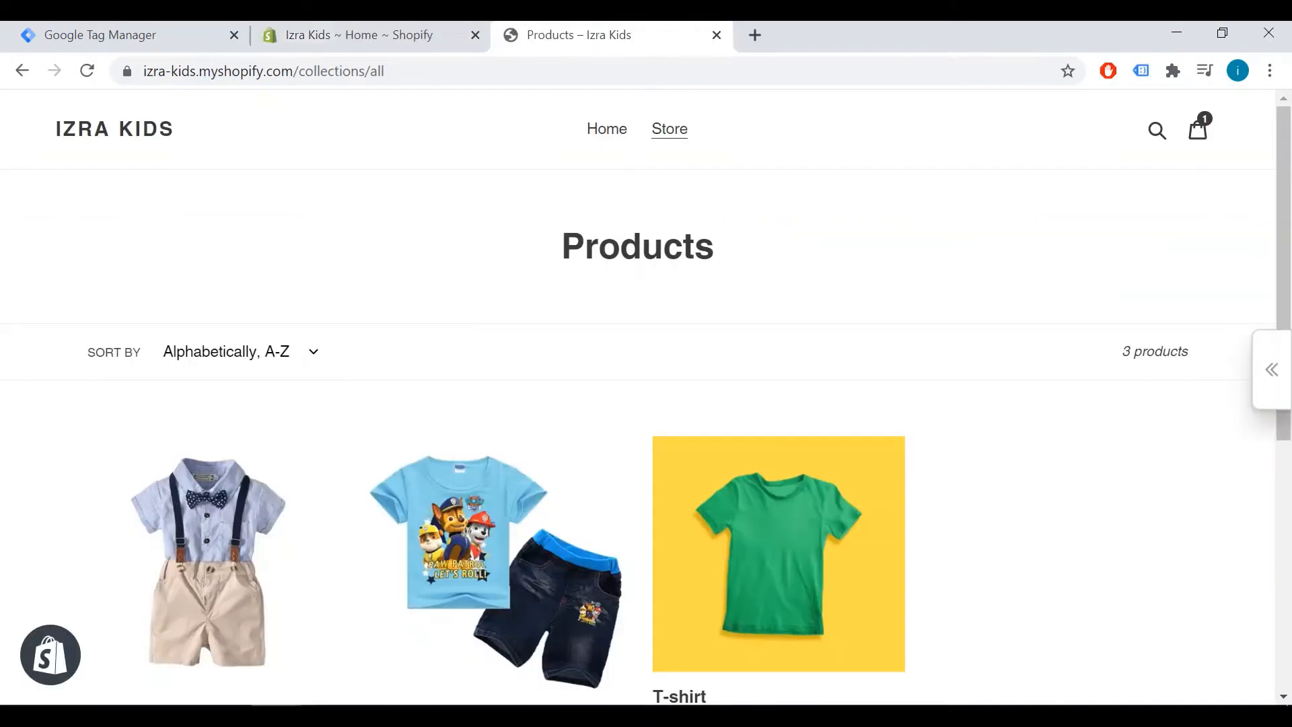
Open the Girl suit product in the Izra Kids store's product list and add it to the cart.
{"action": "scroll", "coordinate": [202, 471], "scroll_direction": "down", "scroll_amount": 2}
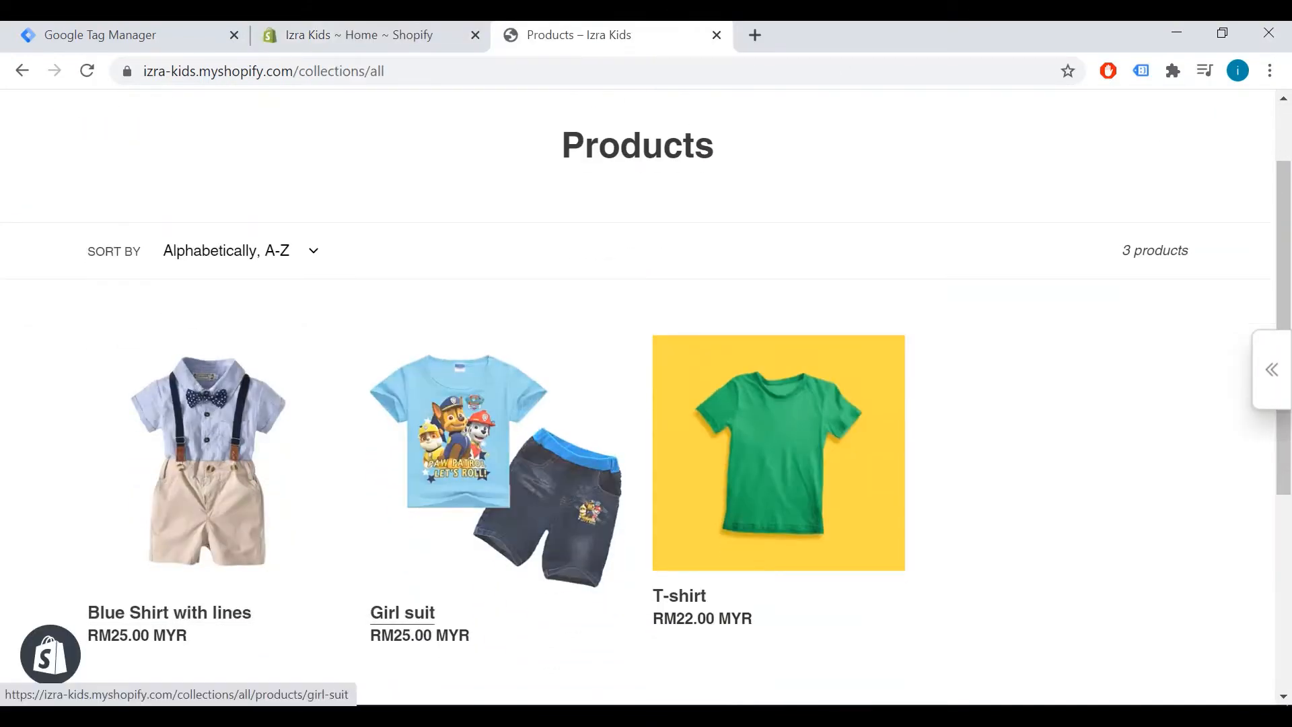
{"action": "left_click", "coordinate": [403, 612]}
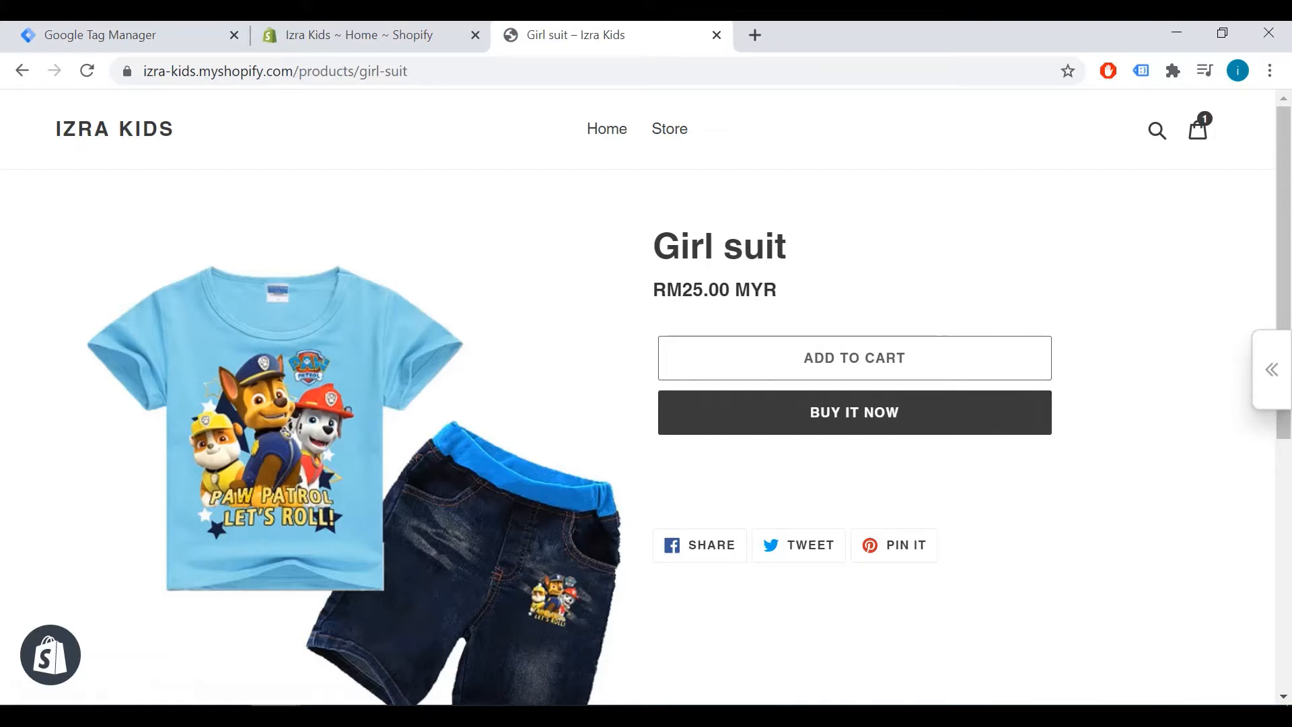
{"action": "left_click", "coordinate": [855, 358]}
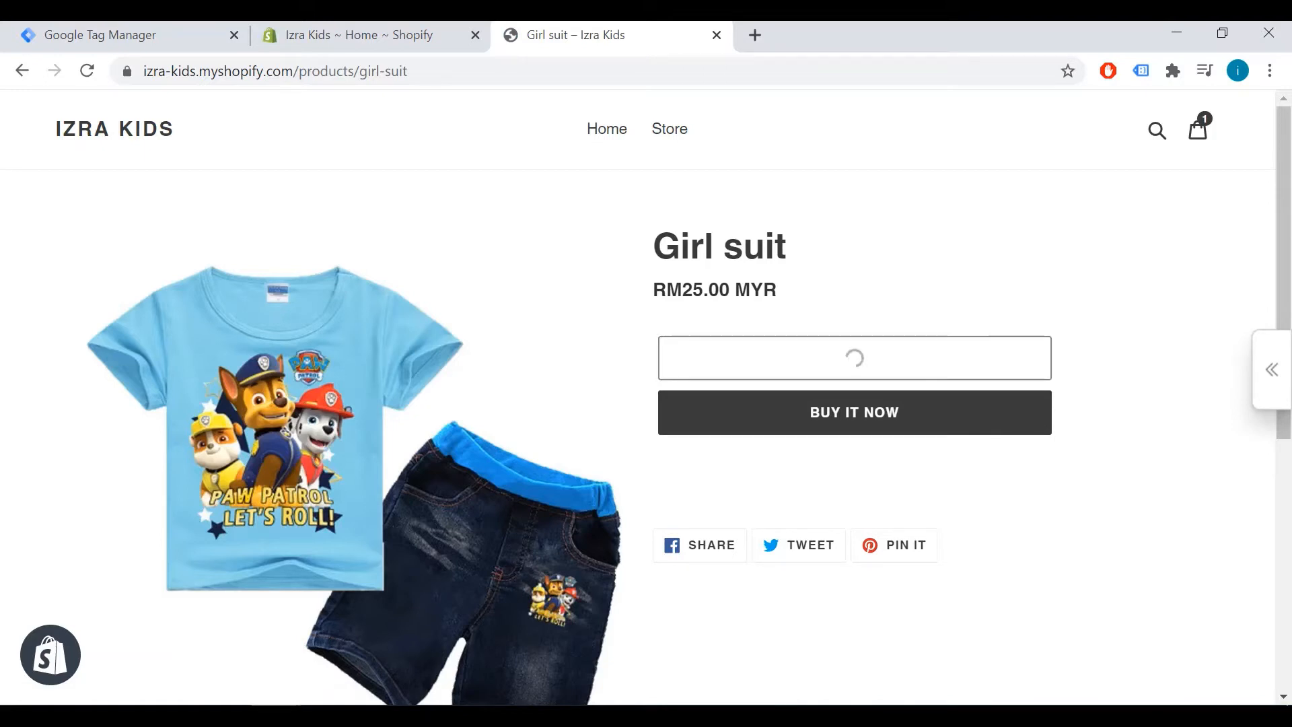
{"action": "left_click", "coordinate": [854, 358]}
Inspect the HTML of the Add to cart button on the Girl suit page.
{"action": "right_click", "coordinate": [843, 355]}
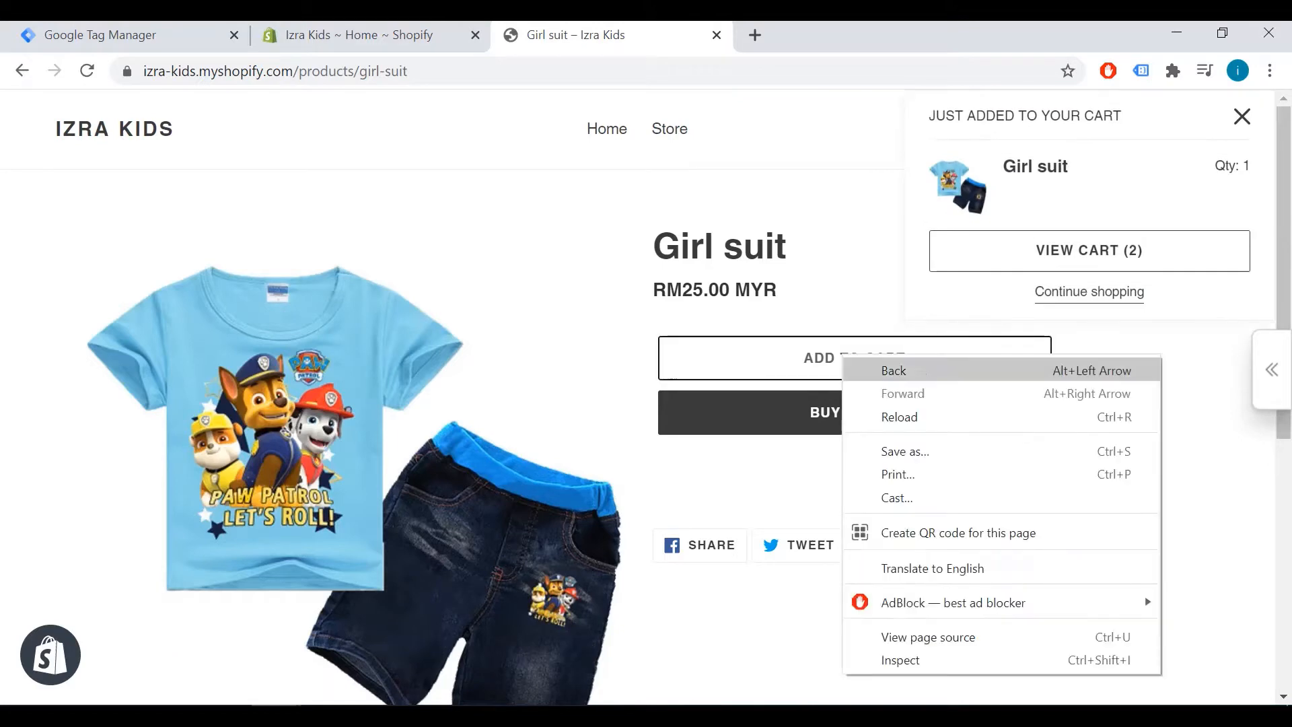
{"action": "left_click", "coordinate": [901, 661]}
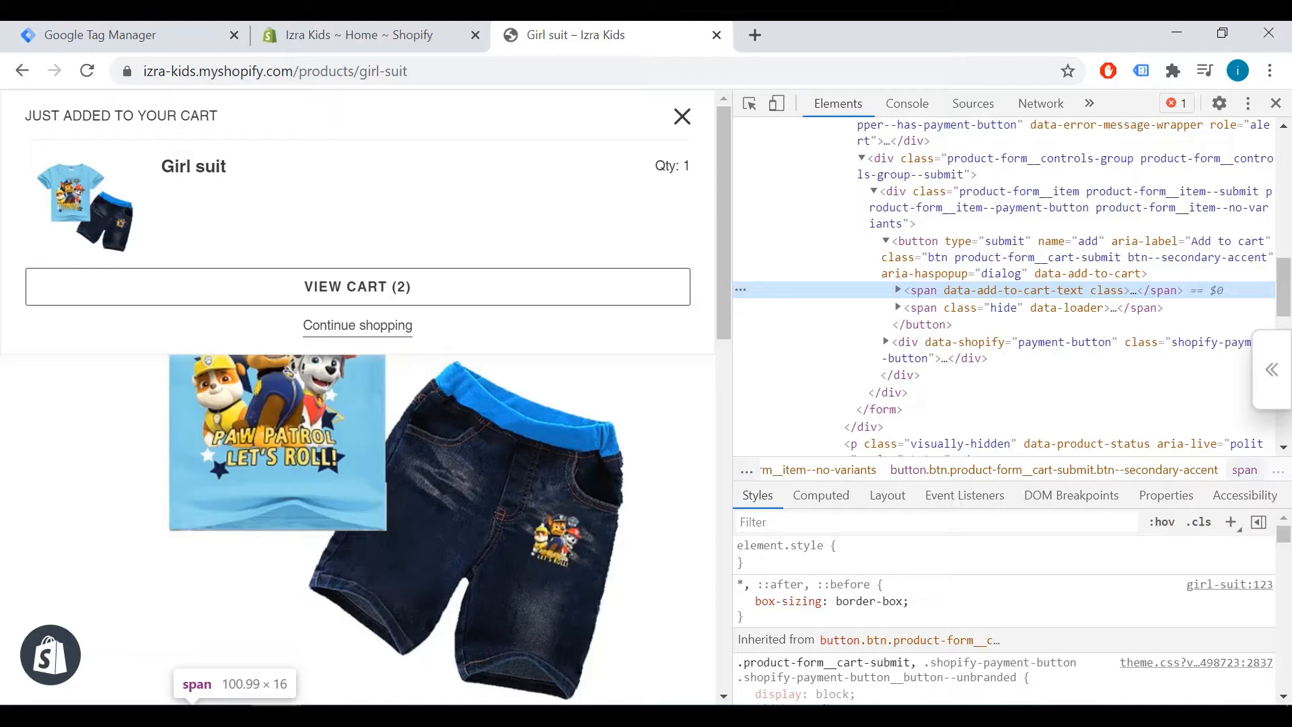
{"action": "key", "text": "Right"}
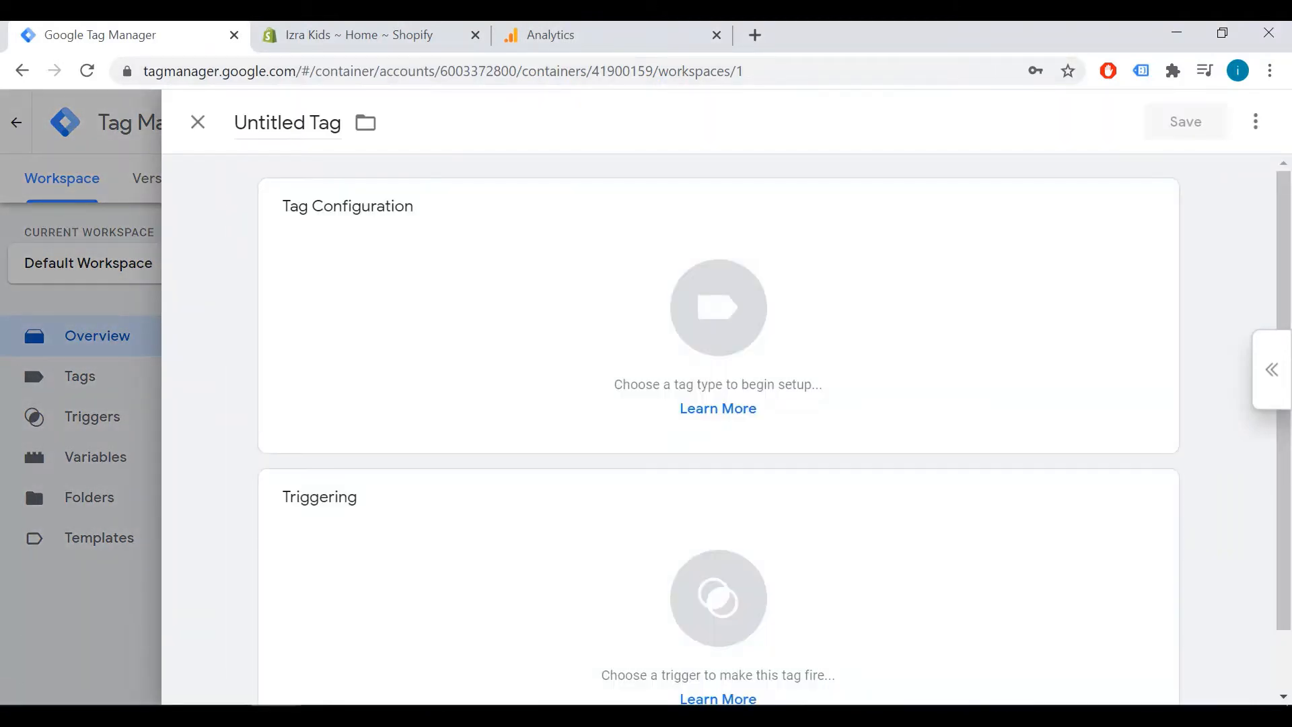
Name the new untitled tag in Tag Manager "GA 4 Button Click".
{"action": "left_click", "coordinate": [287, 123]}
{"action": "type", "text": "GA"}
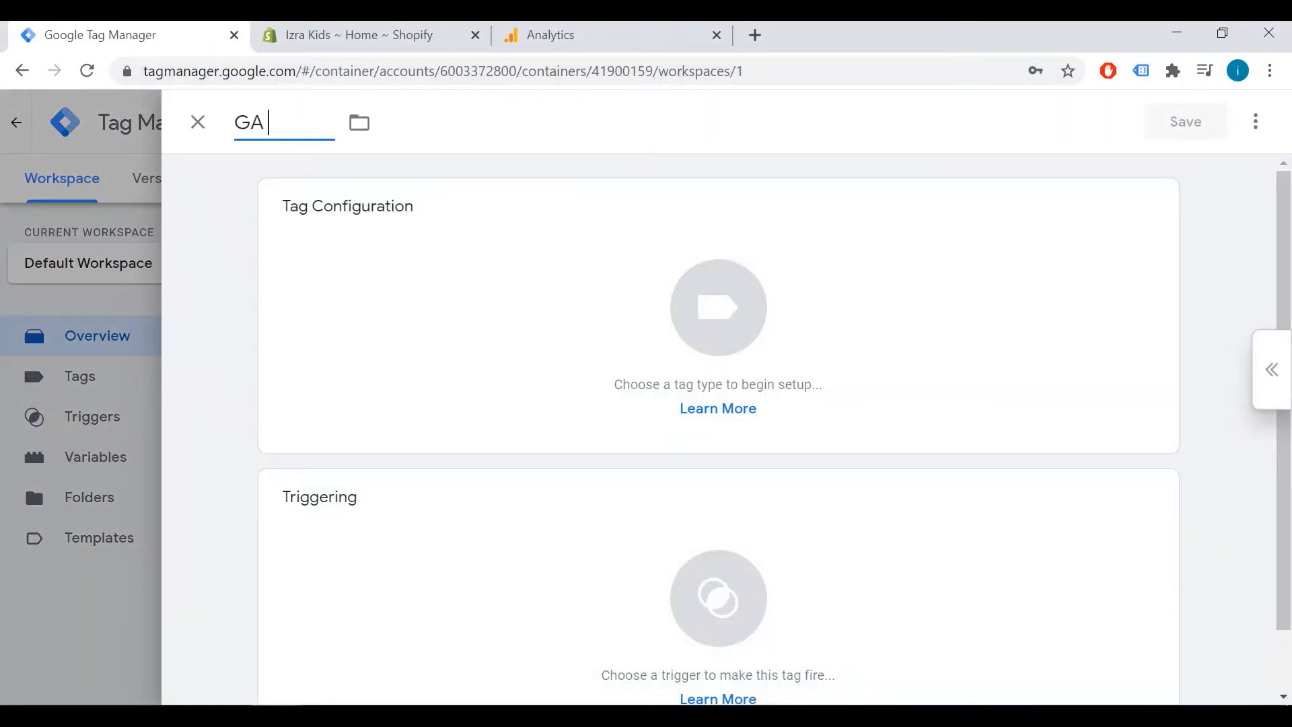
{"action": "type", "text": " 4 Button Click"}
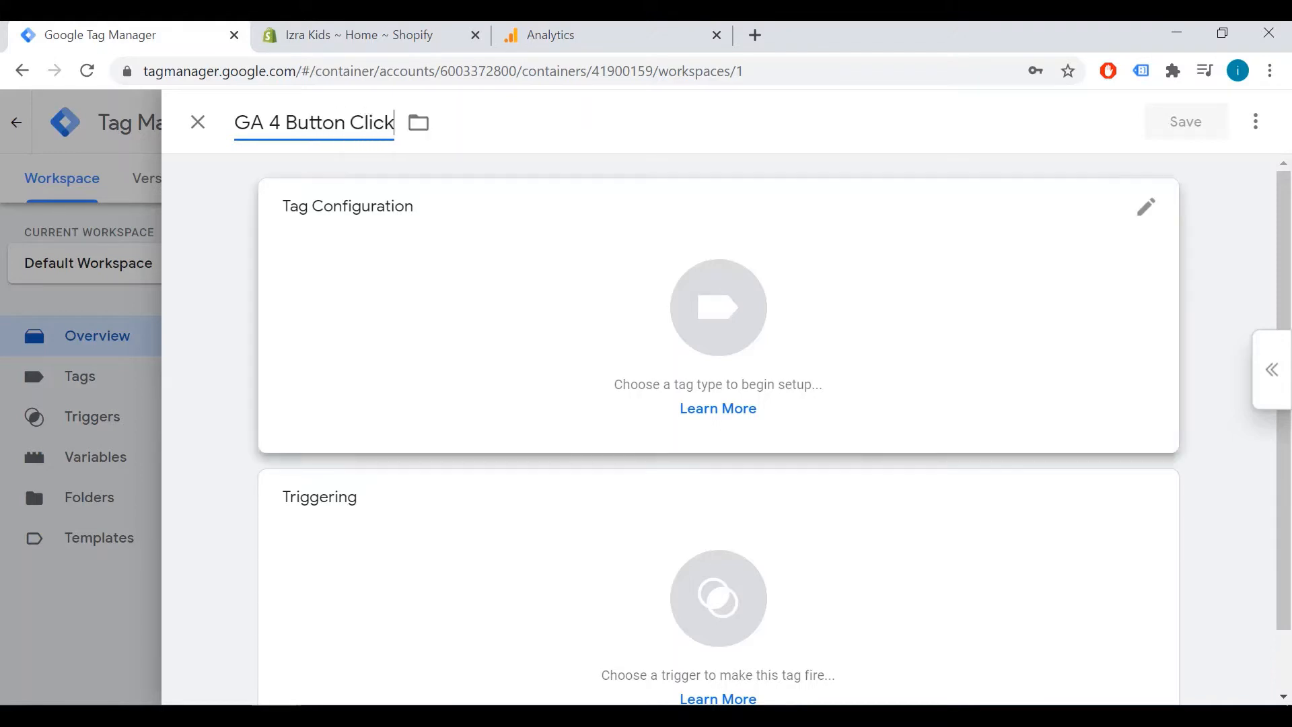
Set the tag type to Google Analytics: GA4 Event and choose Google Analytics4 GA4 as its configuration tag.
{"action": "left_click", "coordinate": [719, 308]}
{"action": "scroll", "coordinate": [942, 424], "scroll_direction": "down", "scroll_amount": 3}
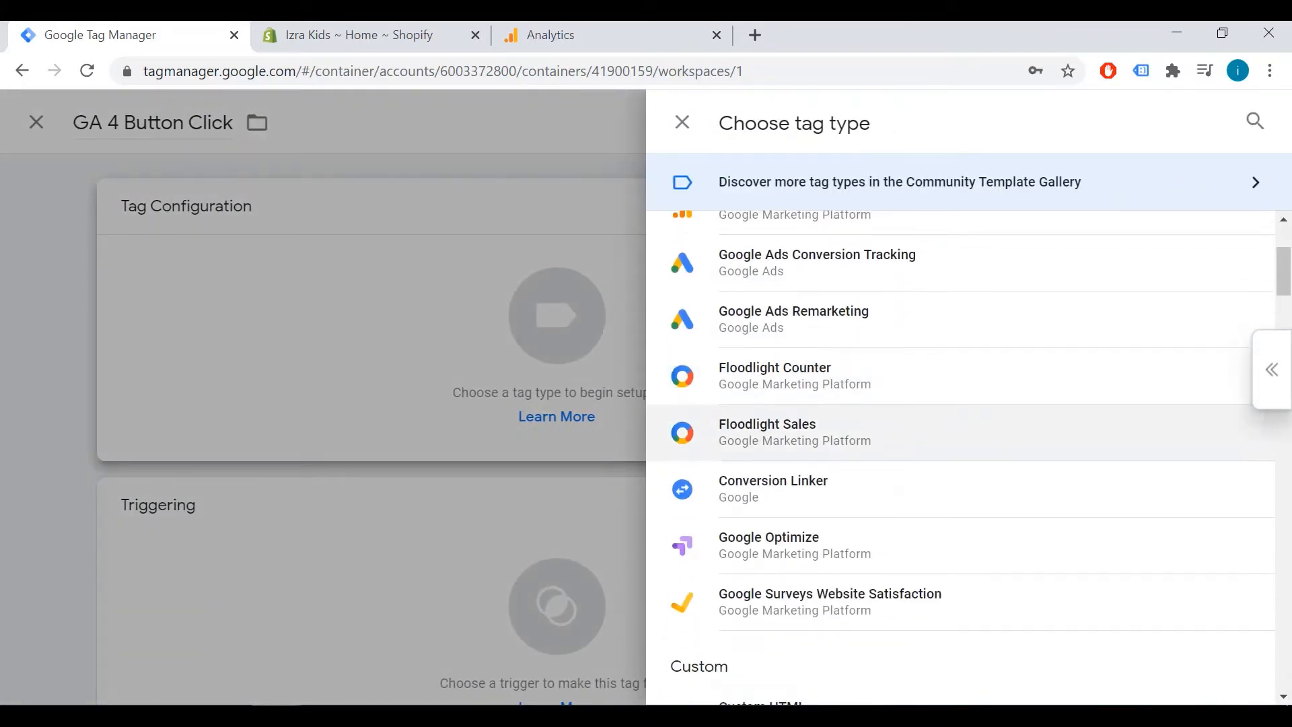
{"action": "scroll", "coordinate": [943, 577], "scroll_direction": "up", "scroll_amount": 3}
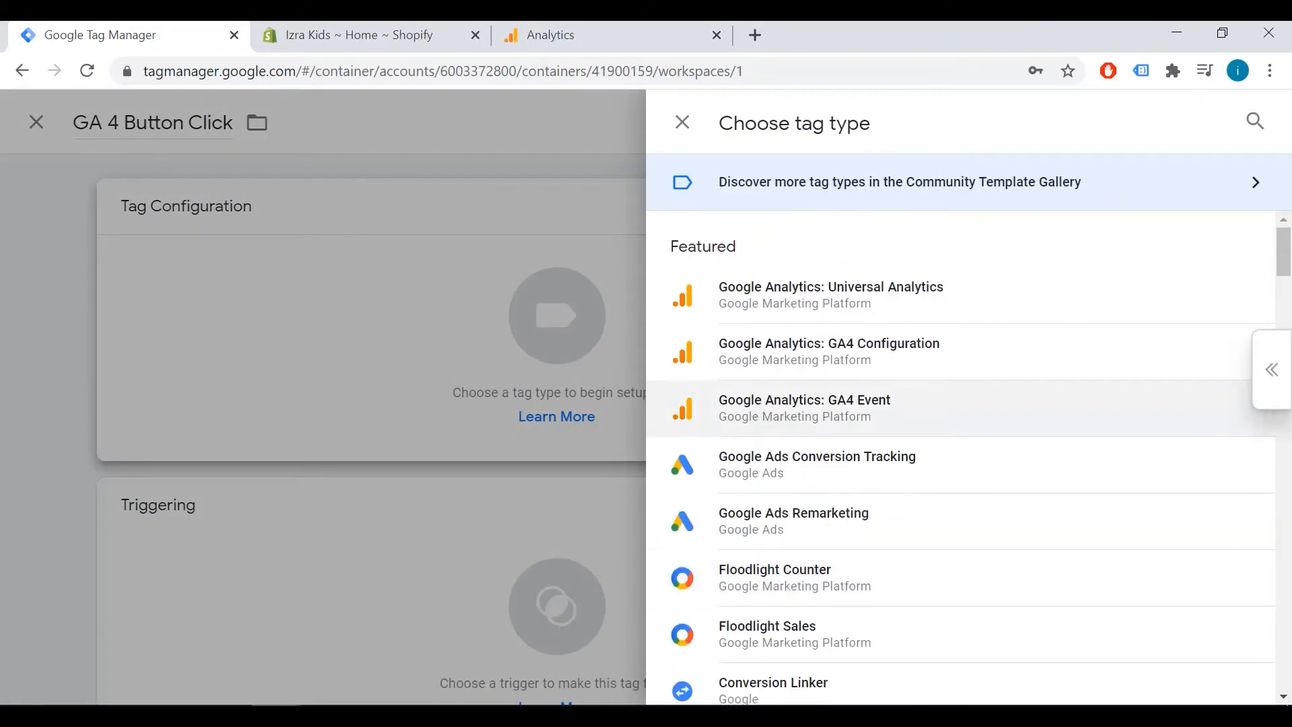
{"action": "left_click", "coordinate": [804, 408]}
{"action": "left_click", "coordinate": [419, 409]}
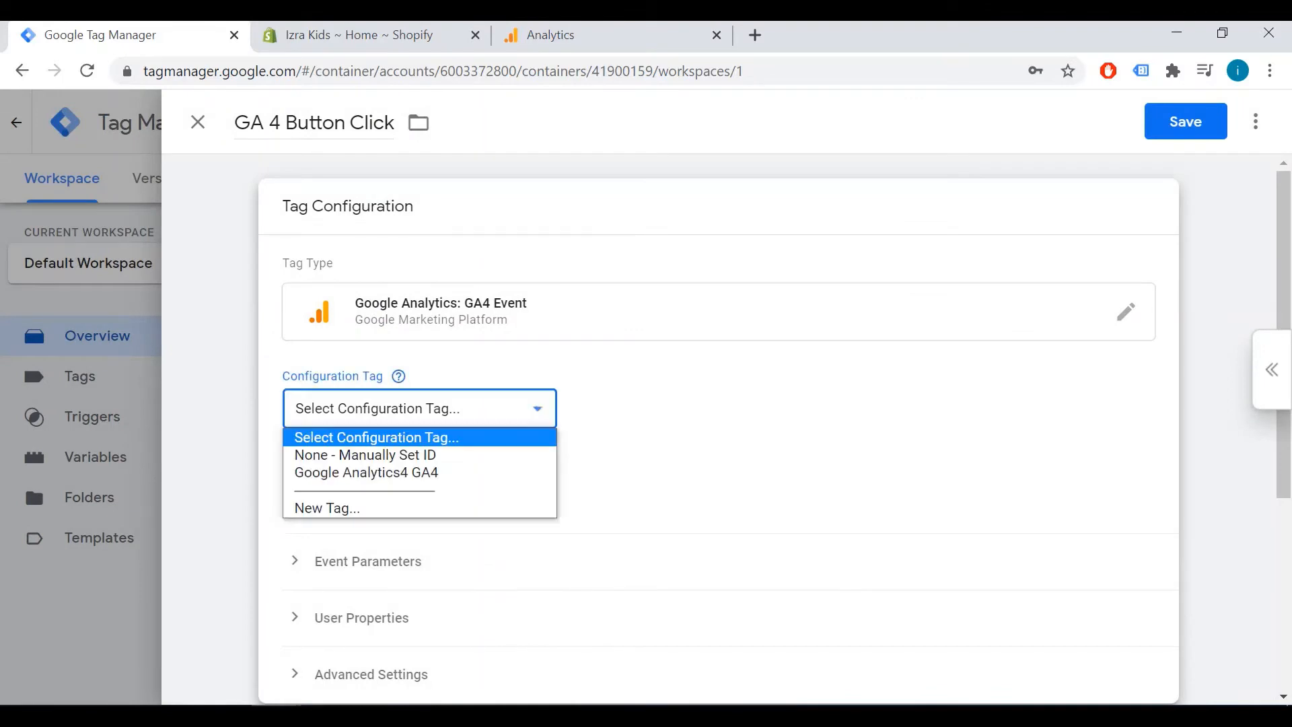
{"action": "key", "text": "Down"}
{"action": "key", "text": "Down"}
{"action": "left_click", "coordinate": [367, 473]}
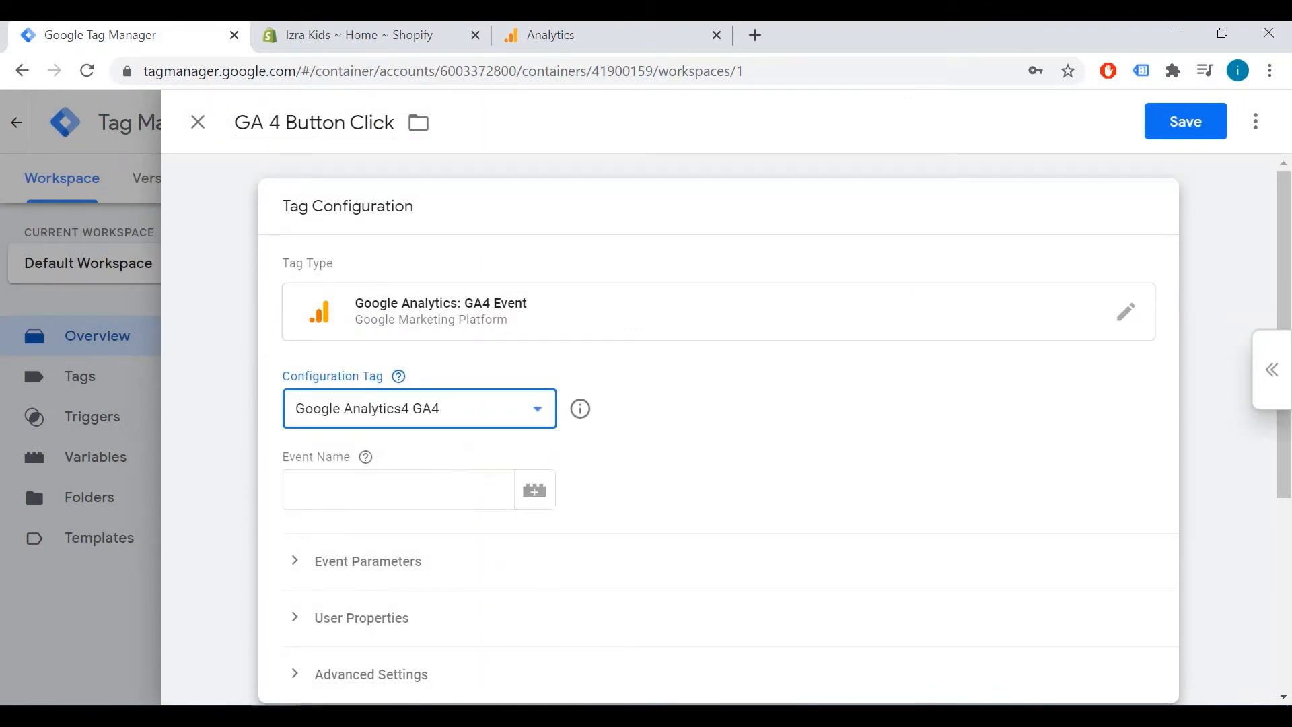
Set the event name to select-content and expand the tag's event parameters.
{"action": "scroll", "coordinate": [419, 465], "scroll_direction": "down", "scroll_amount": 1}
{"action": "left_click", "coordinate": [399, 389]}
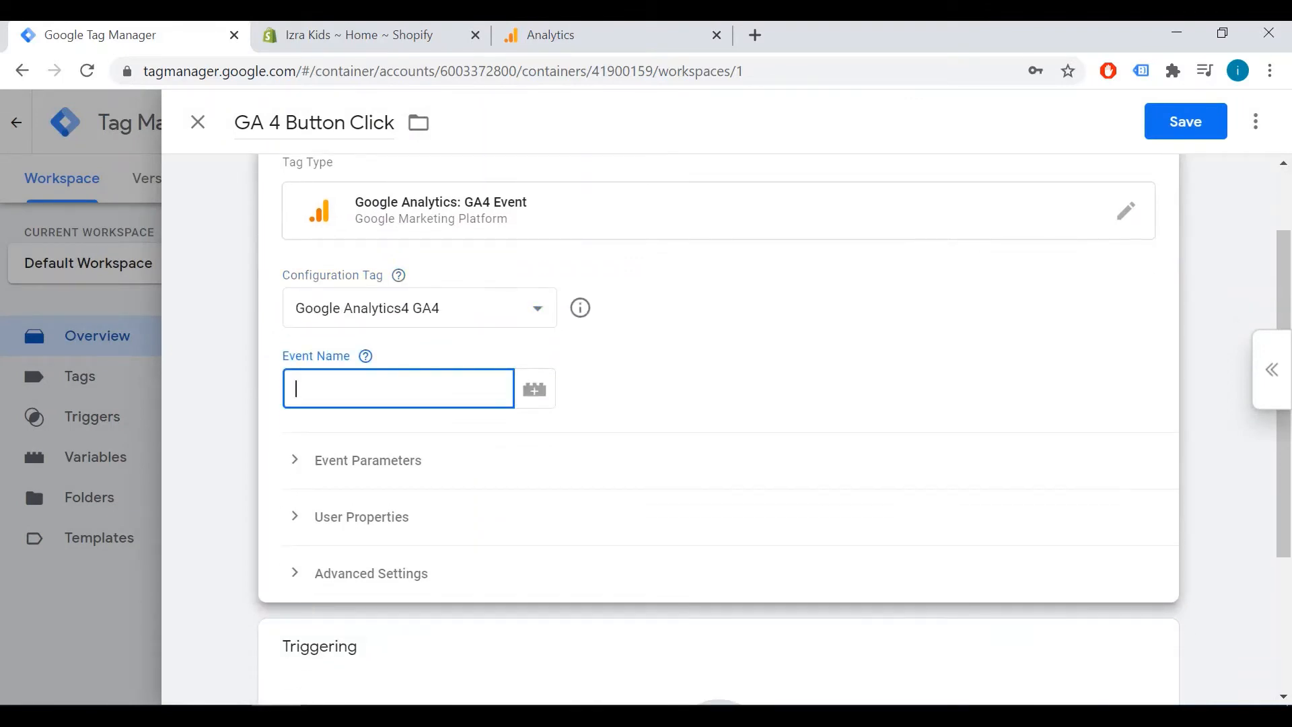
{"action": "type", "text": "select-content"}
{"action": "left_click", "coordinate": [368, 460]}
{"action": "scroll", "coordinate": [369, 461], "scroll_direction": "down", "scroll_amount": 1}
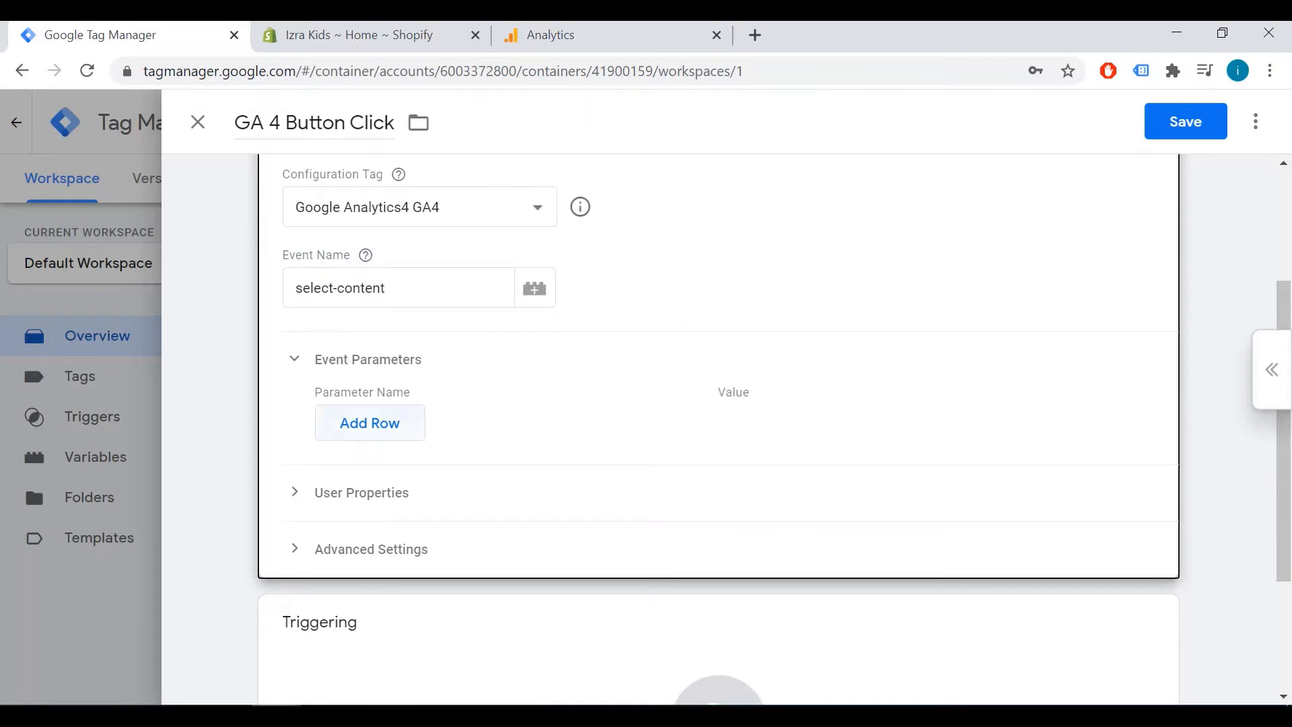
Add an event parameter named content-type with the value button to the GA 4 Button Click tag.
{"action": "left_click", "coordinate": [369, 422]}
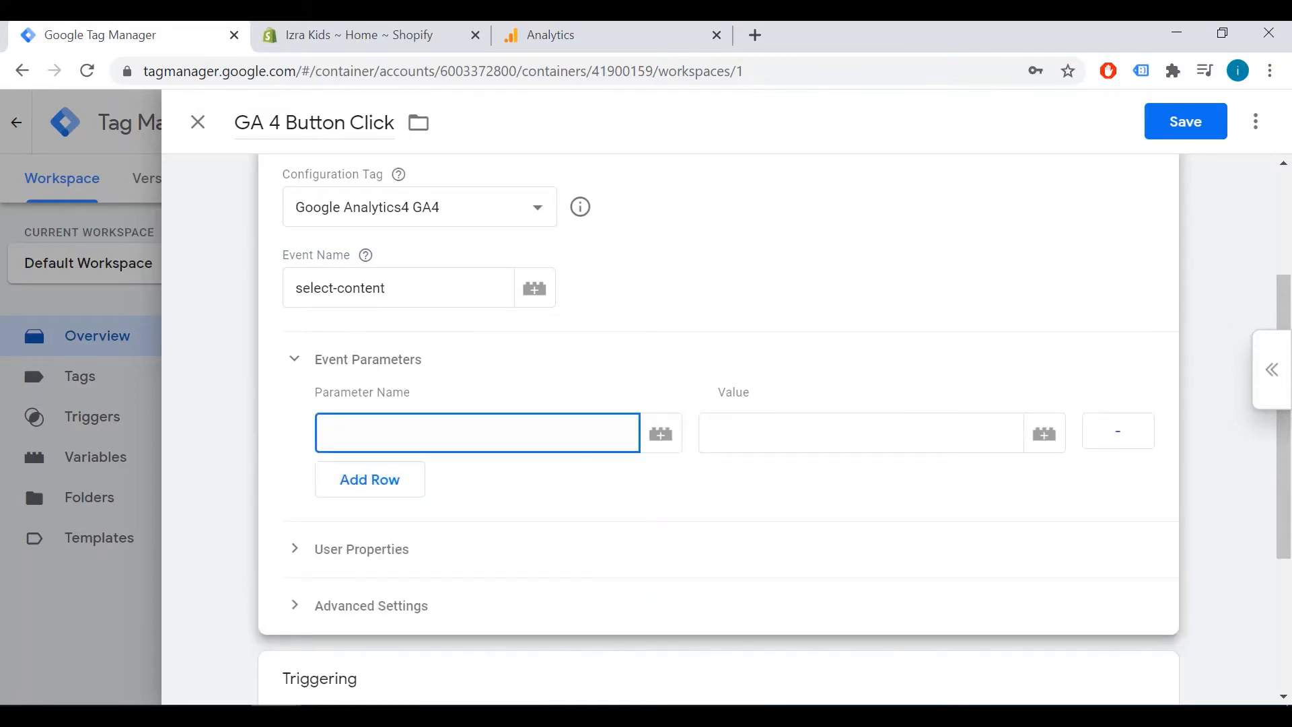
{"action": "type", "text": "content-type"}
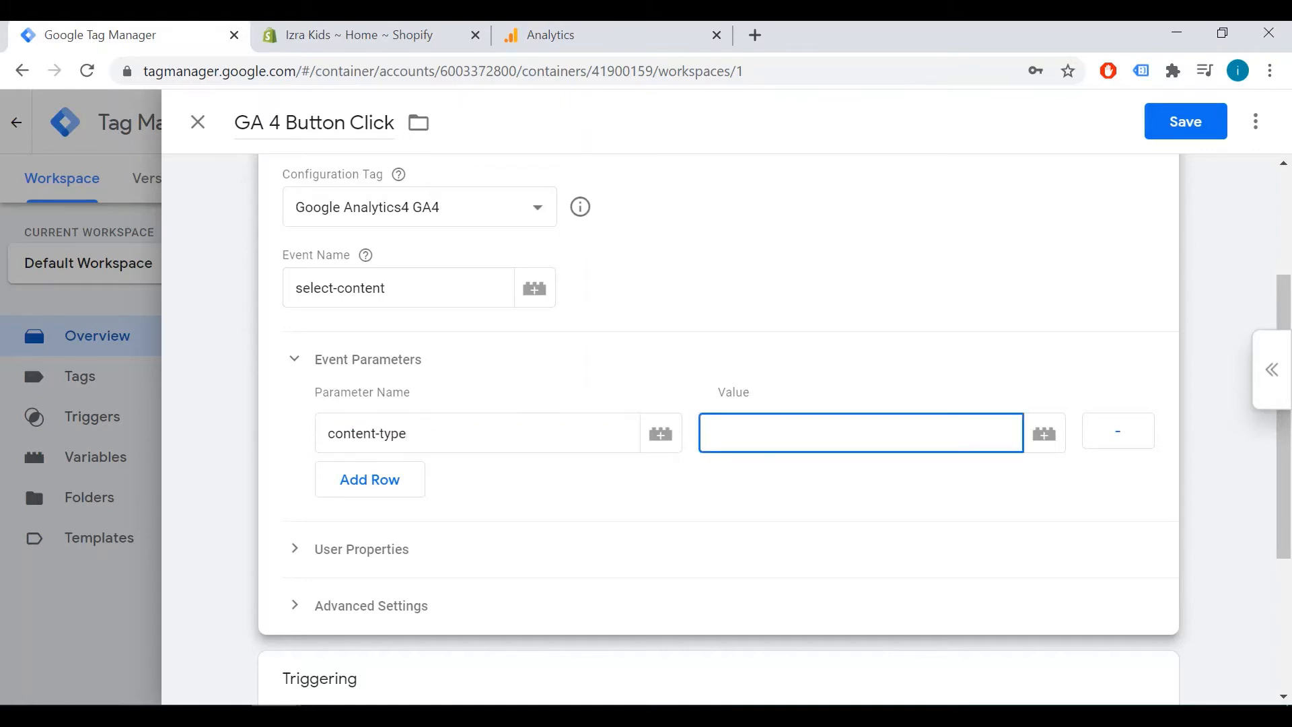
{"action": "type", "text": "button"}
Add a second event parameter named item-id with the built-in Click Text variable as its value.
{"action": "left_click", "coordinate": [370, 479]}
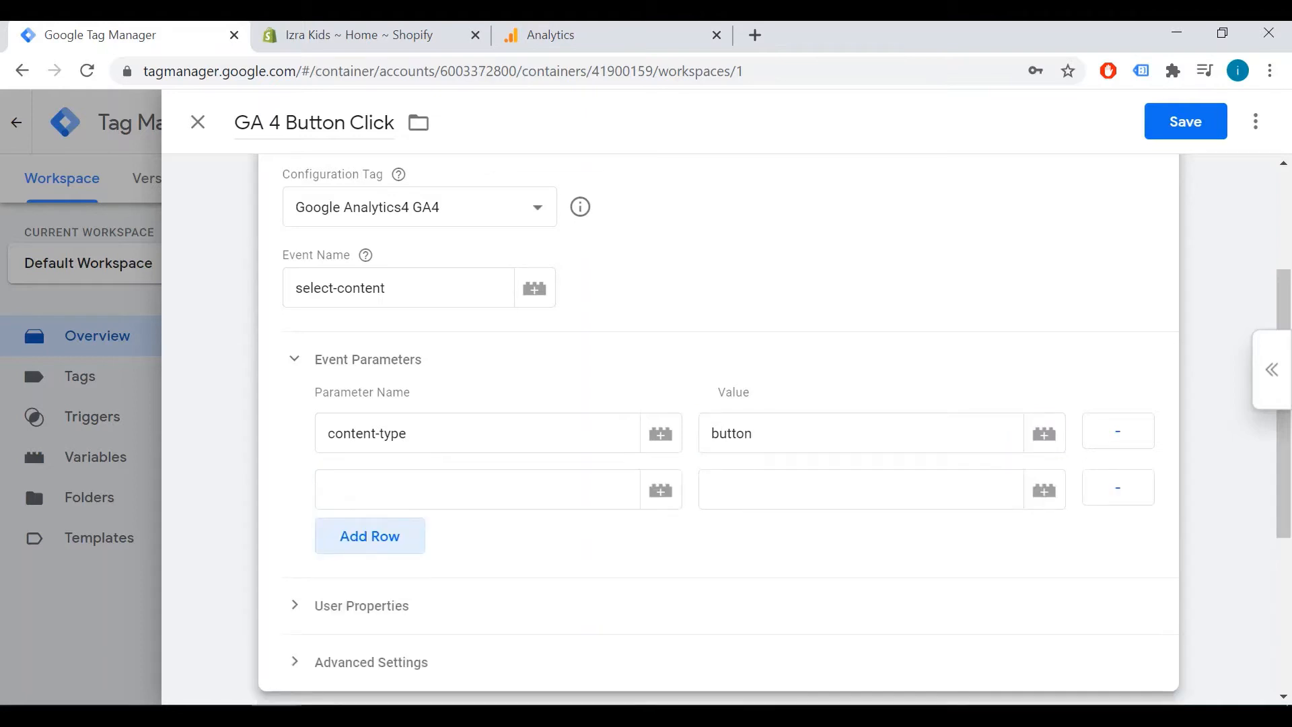
{"action": "left_click", "coordinate": [367, 489]}
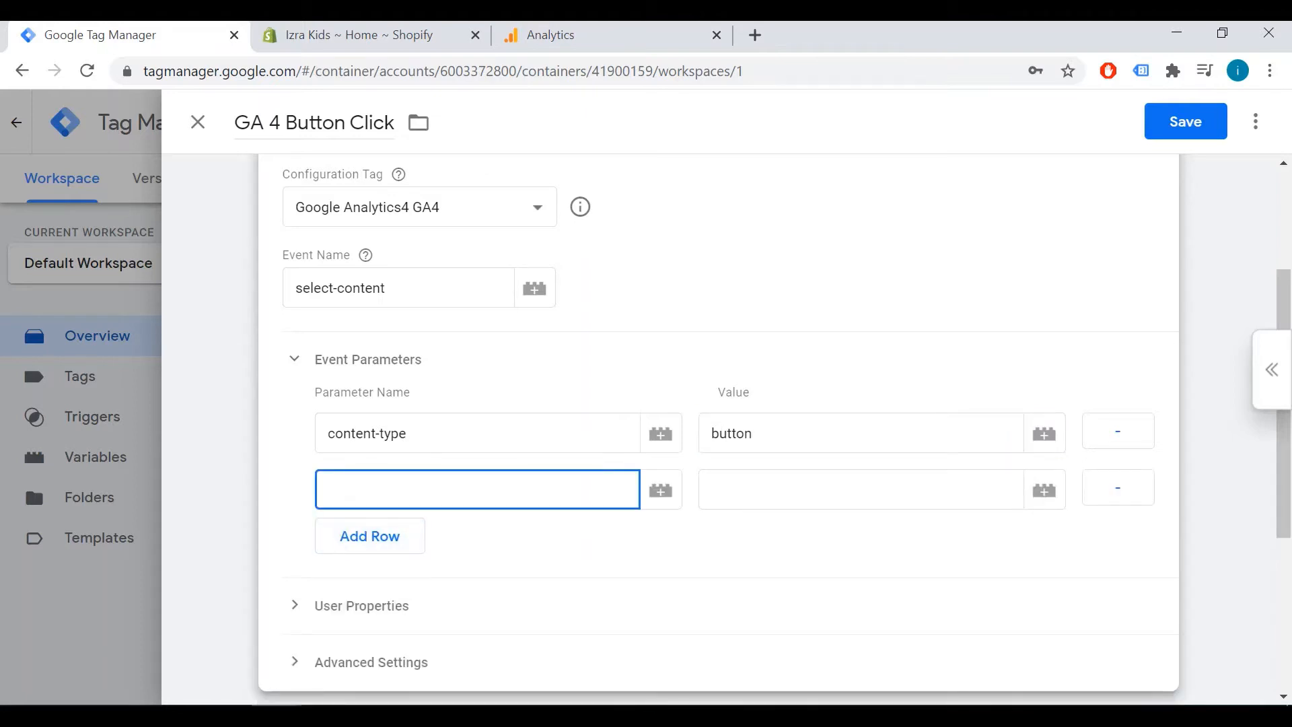
{"action": "type", "text": "item-id"}
{"action": "key", "text": "Tab"}
{"action": "type", "text": "{"}
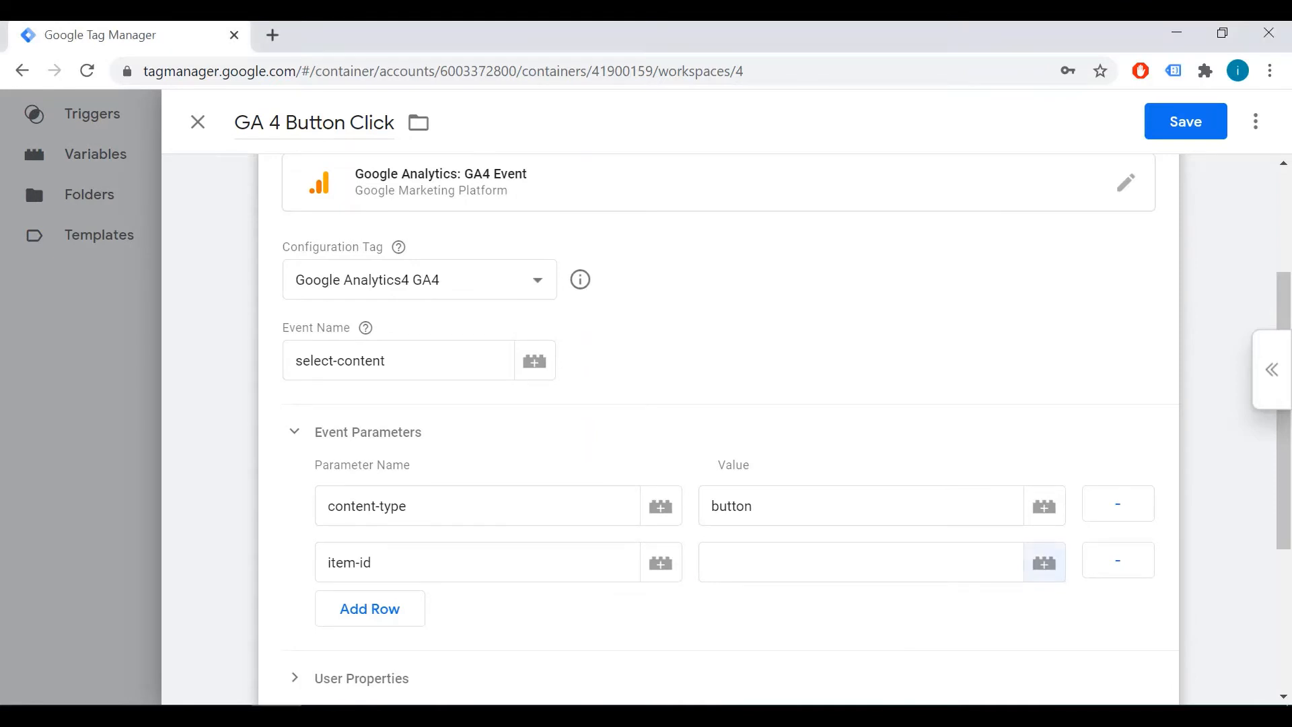
{"action": "left_click", "coordinate": [1045, 562]}
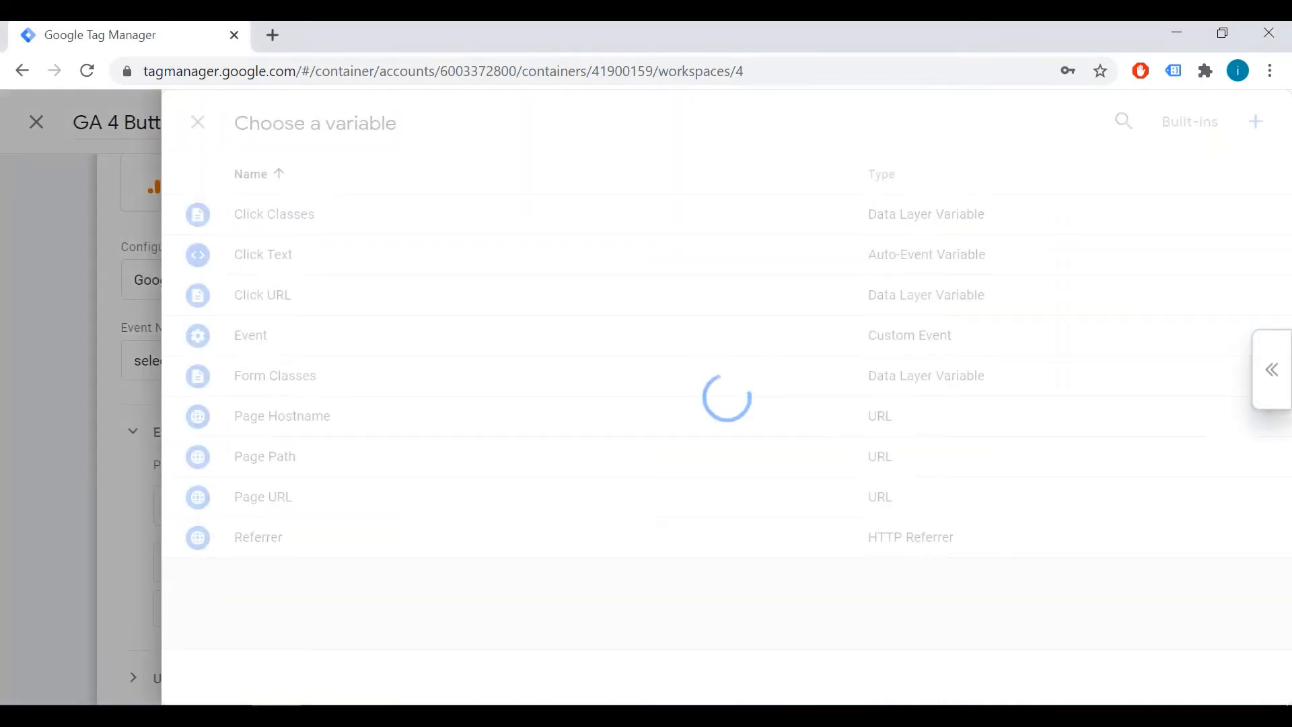
{"action": "left_click", "coordinate": [1190, 121]}
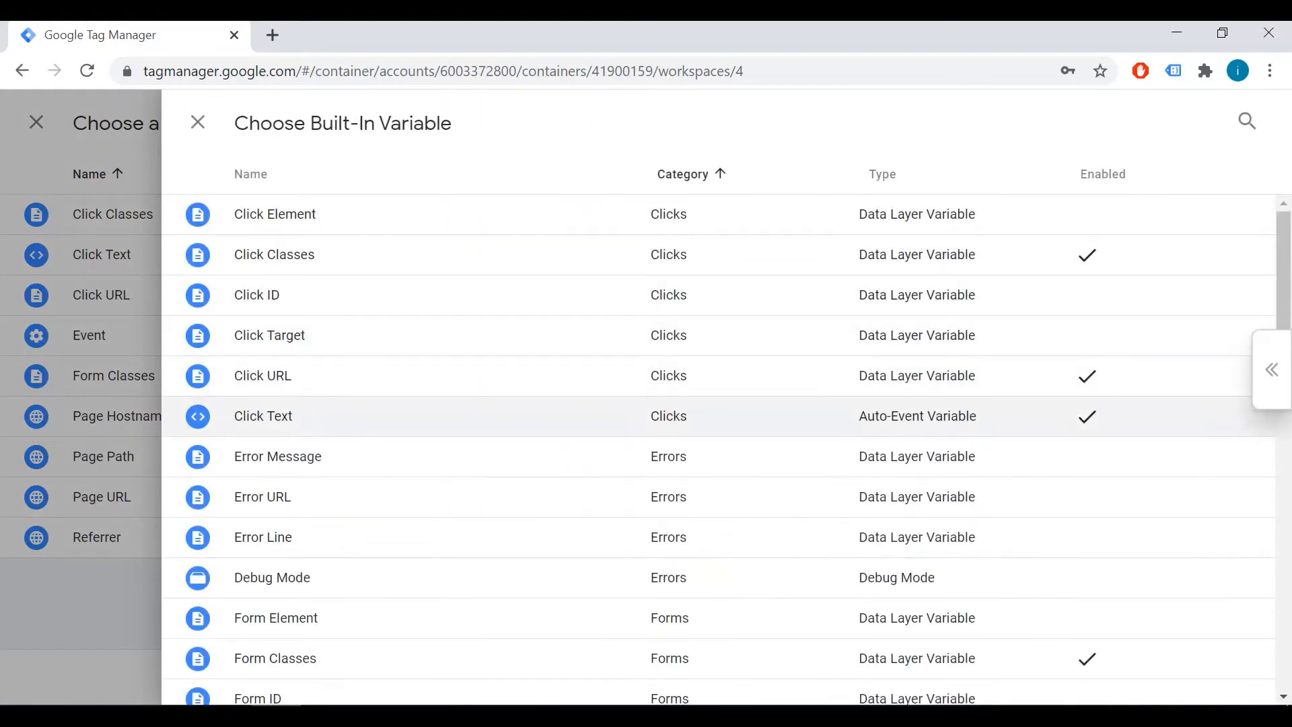
{"action": "left_click", "coordinate": [263, 416]}
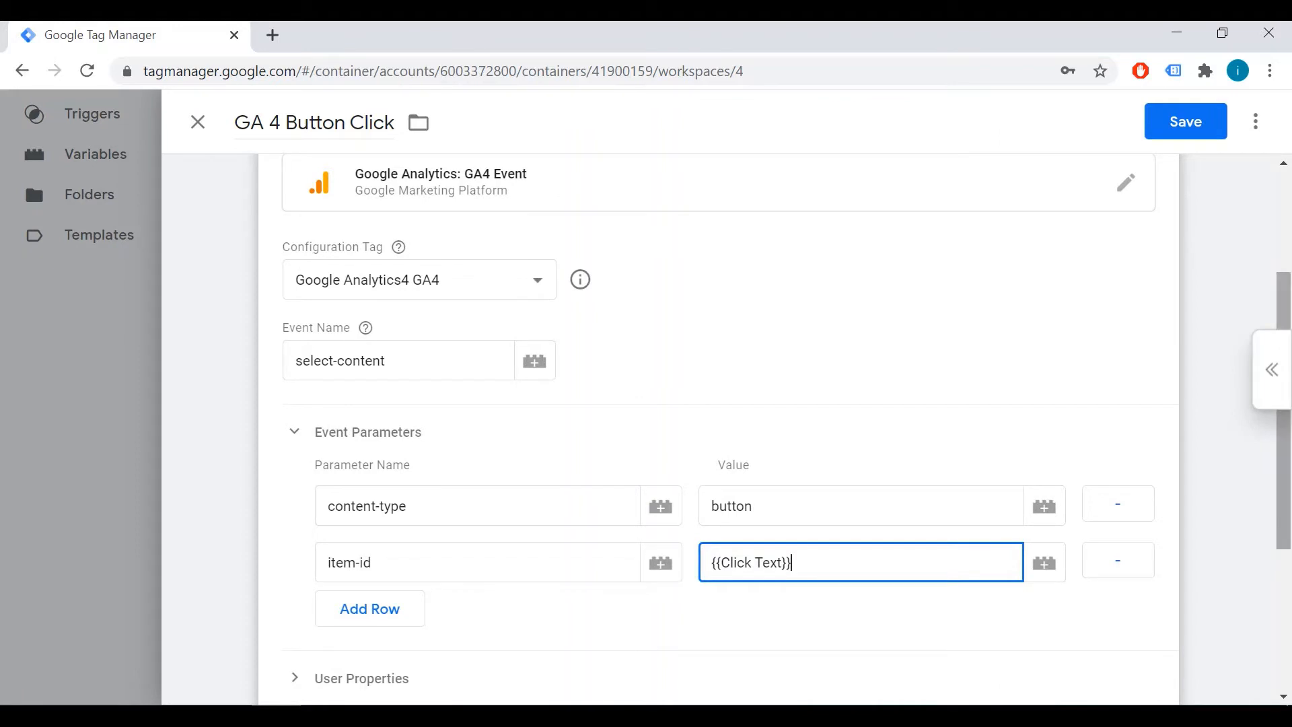
Create a new trigger for the GA 4 Button Click tag and name it Button Click.
{"action": "scroll", "coordinate": [81, 397], "scroll_direction": "down", "scroll_amount": 1}
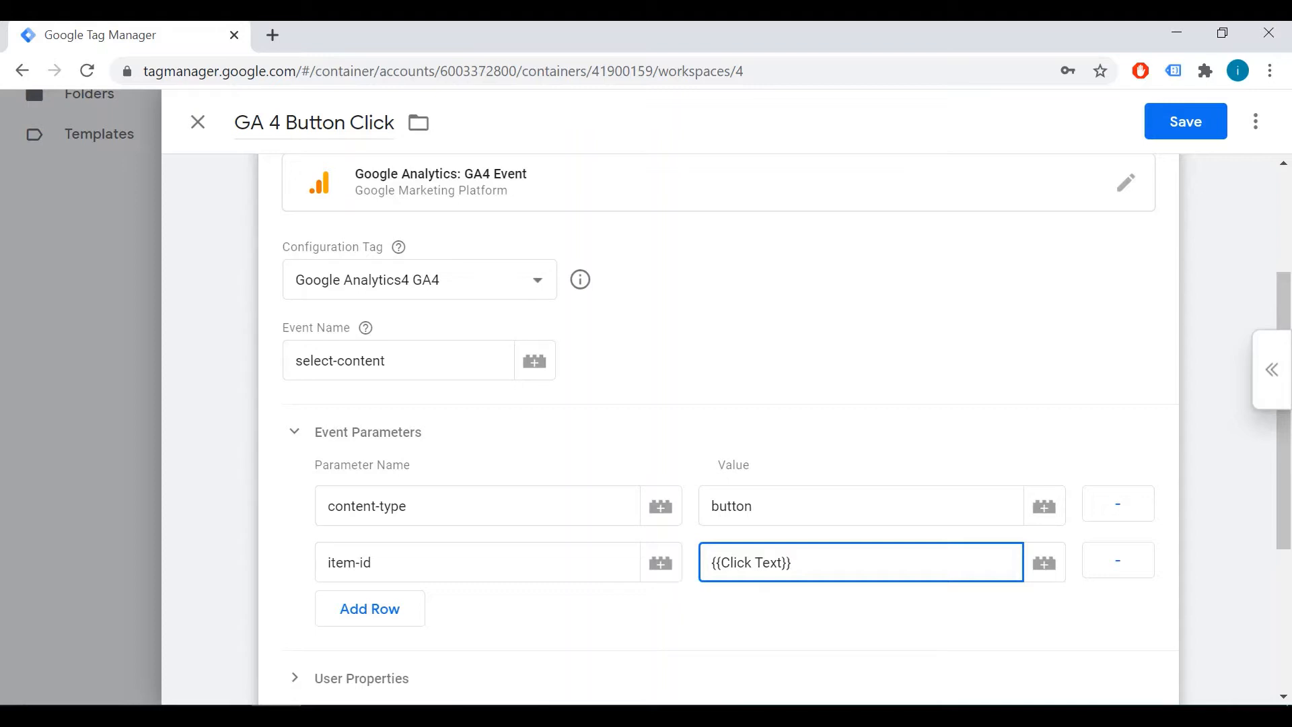
{"action": "scroll", "coordinate": [718, 430], "scroll_direction": "down", "scroll_amount": 2}
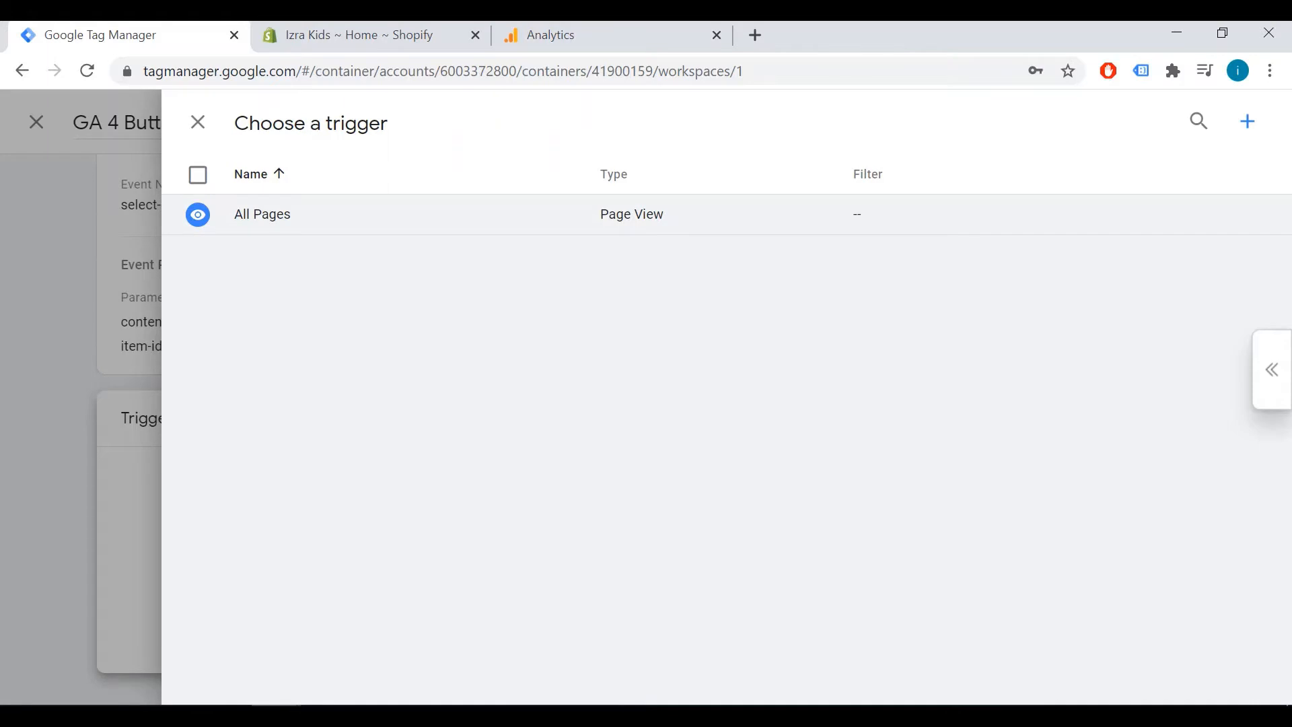
{"action": "left_click", "coordinate": [1248, 121]}
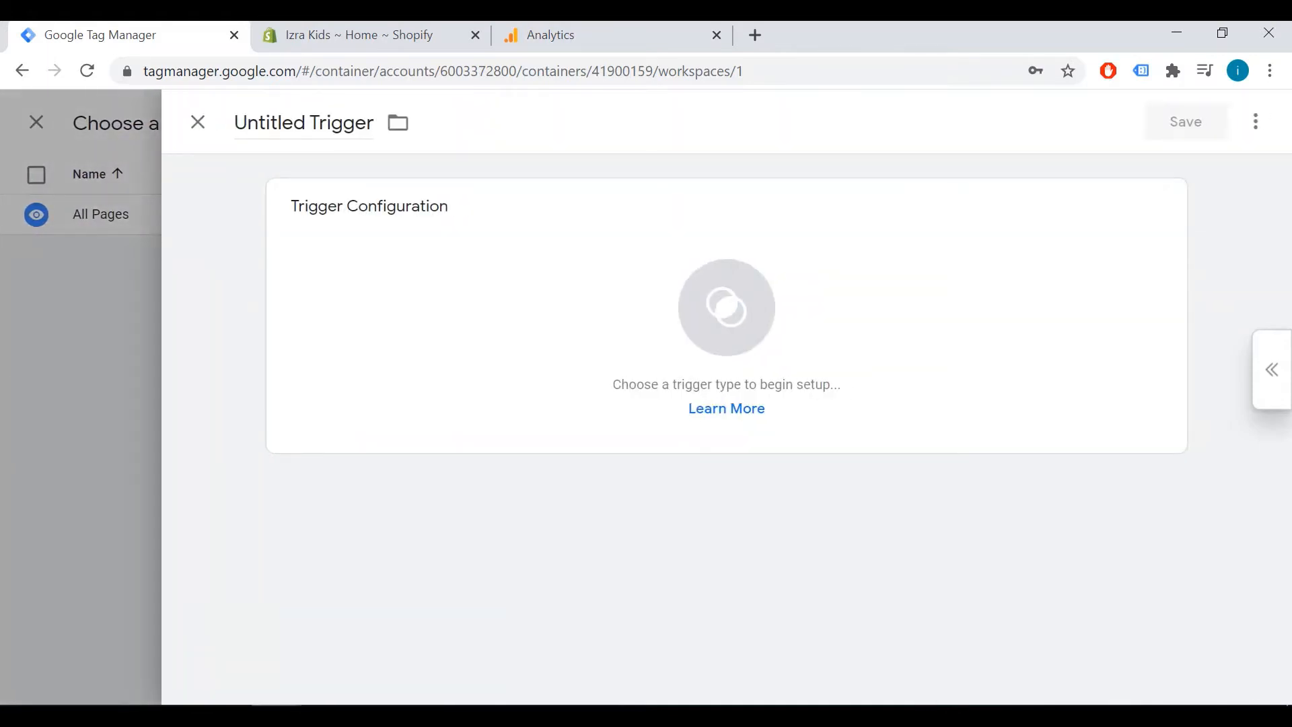
{"action": "left_click", "coordinate": [303, 122]}
{"action": "type", "text": "Button Click"}
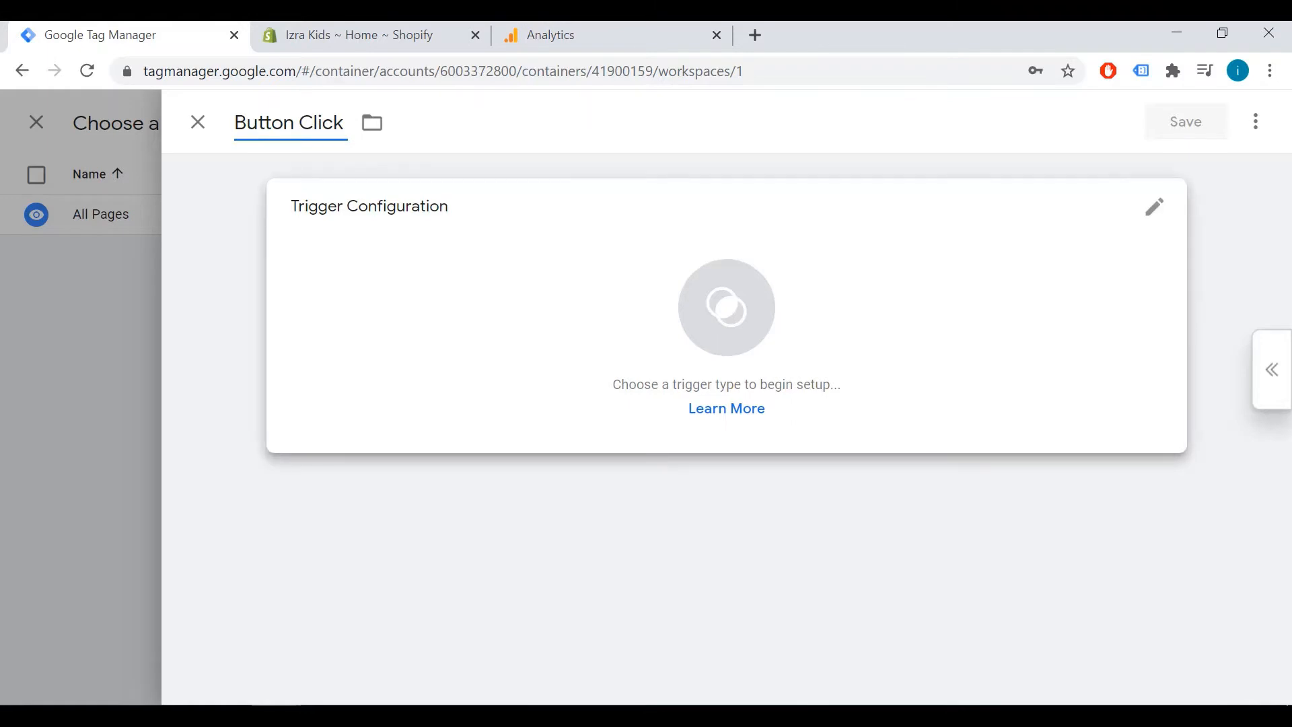
Set the trigger type to Click - All Elements and have it fire on Some Clicks.
{"action": "left_click", "coordinate": [727, 307]}
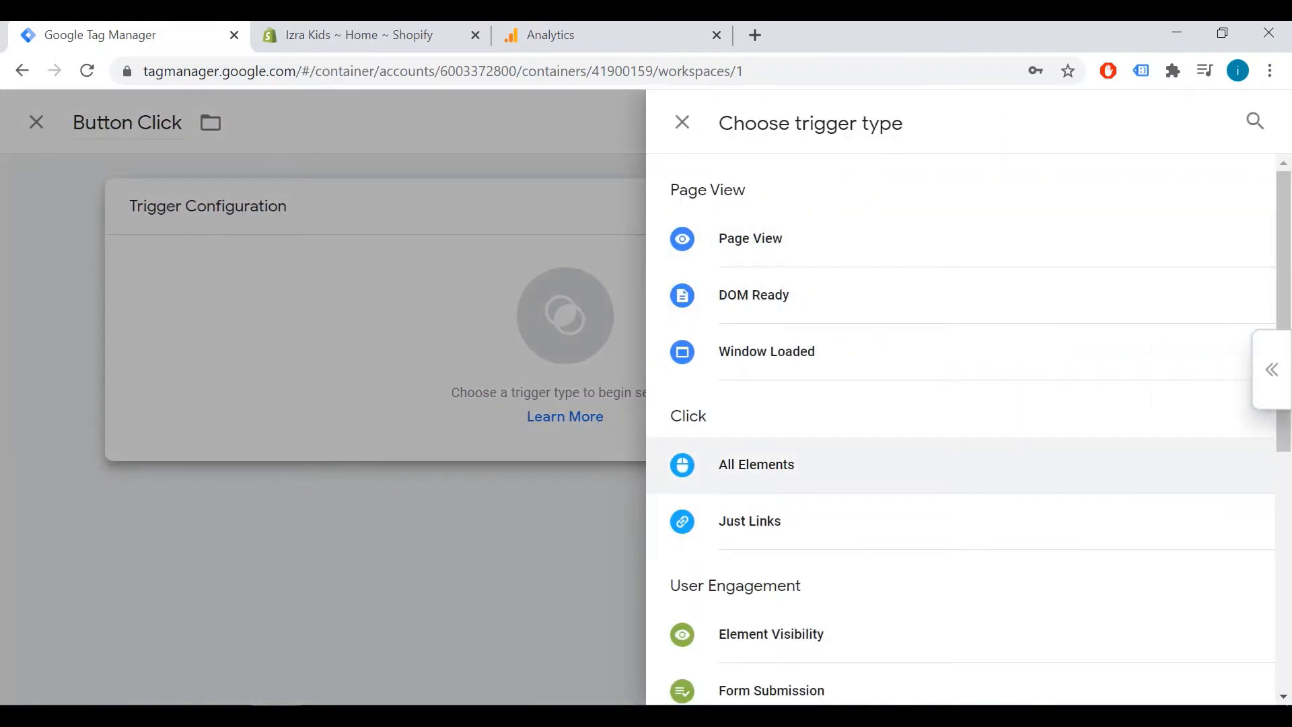
{"action": "left_click", "coordinate": [757, 464]}
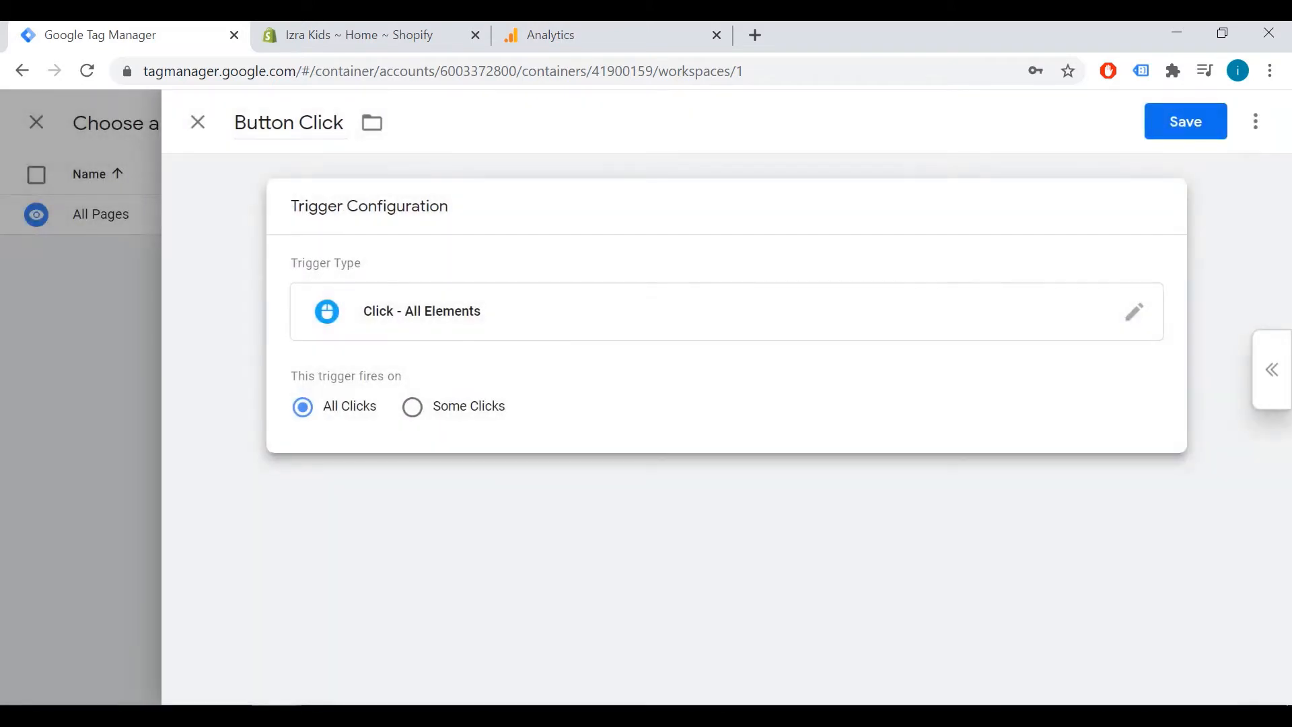
{"action": "left_click", "coordinate": [413, 407]}
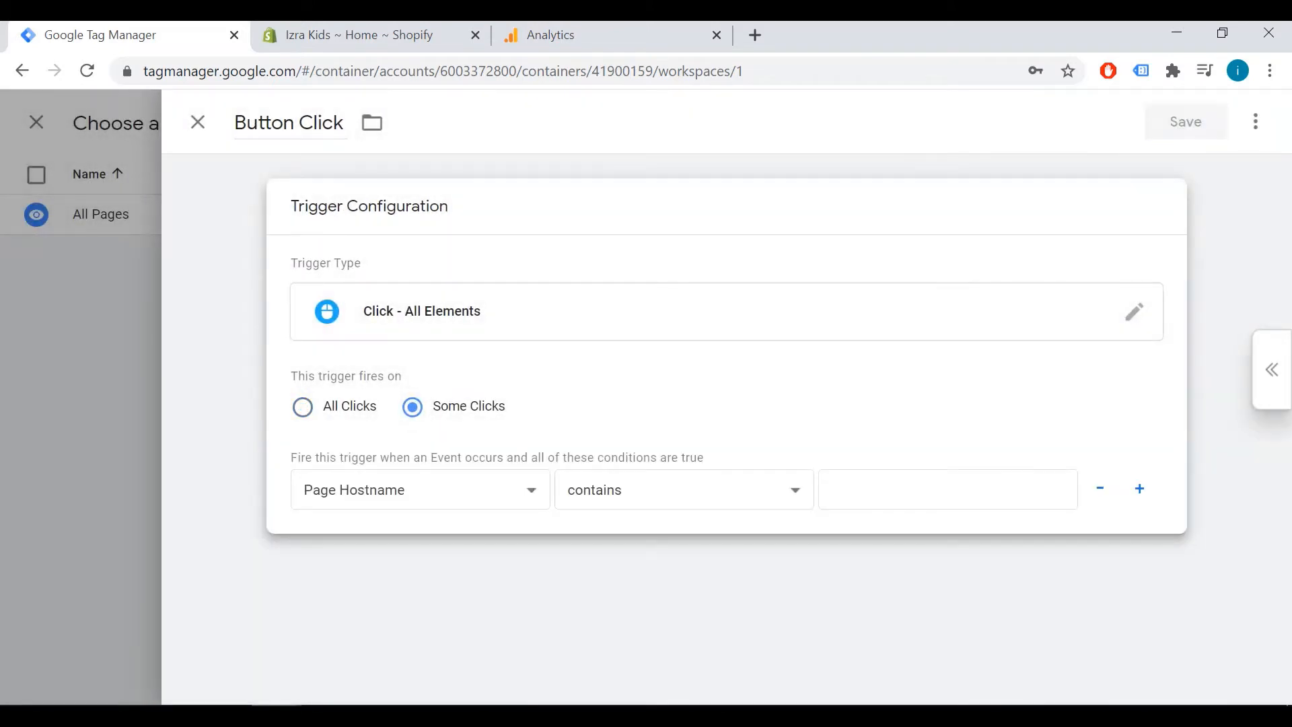
Set the firing condition to Click Classes contains btn--secondary-accent, and save the trigger and the tag.
{"action": "left_click", "coordinate": [420, 489]}
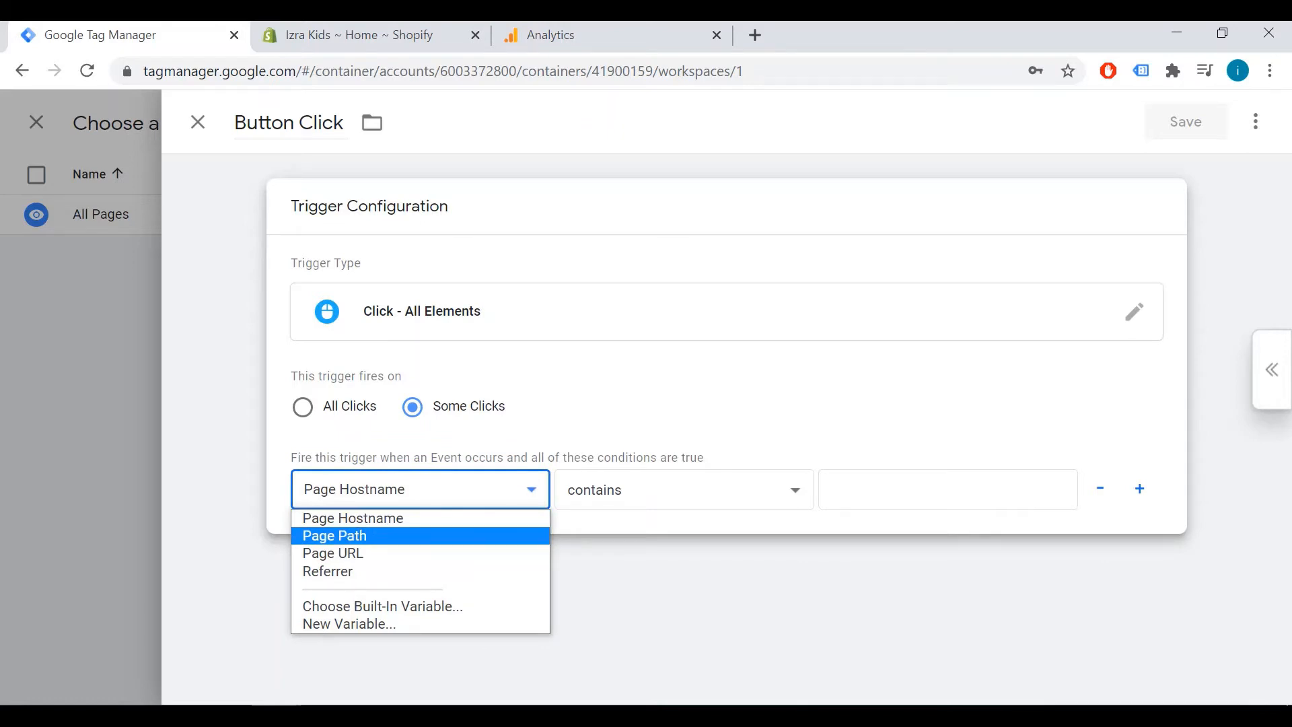
{"action": "left_click", "coordinate": [382, 606]}
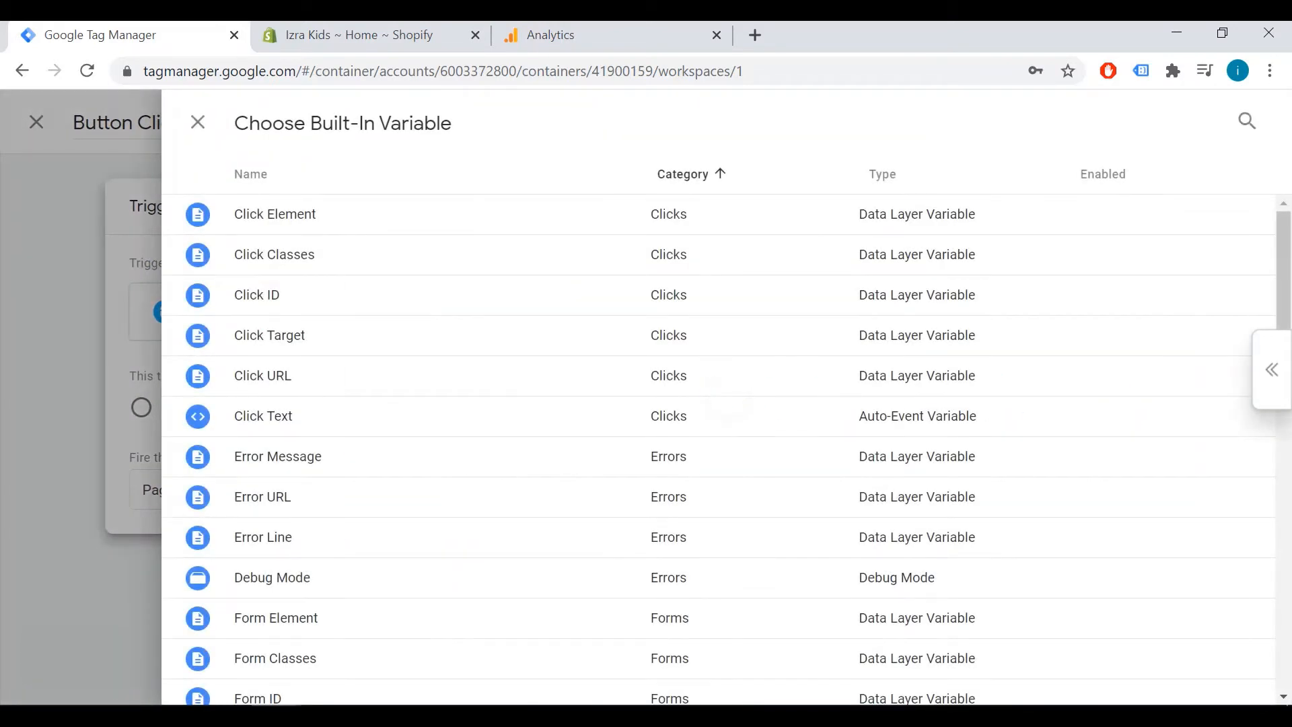
{"action": "left_click", "coordinate": [275, 254]}
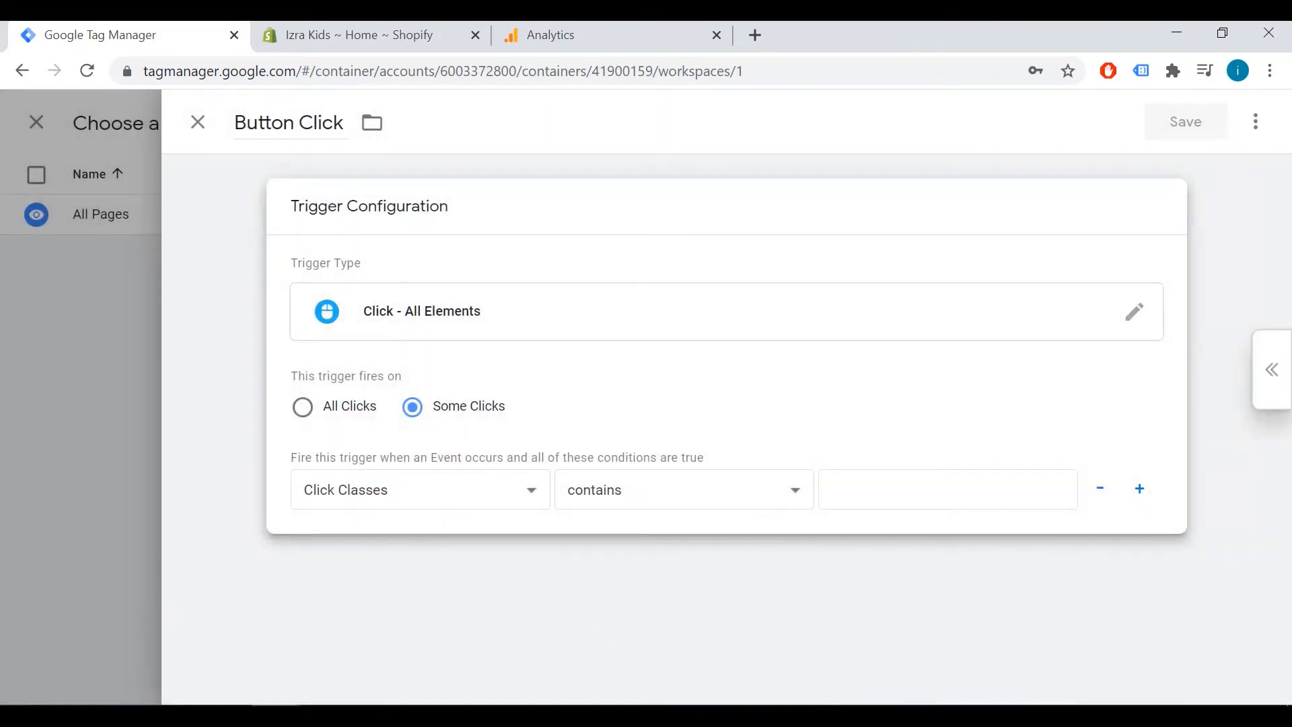
{"action": "left_click", "coordinate": [948, 489]}
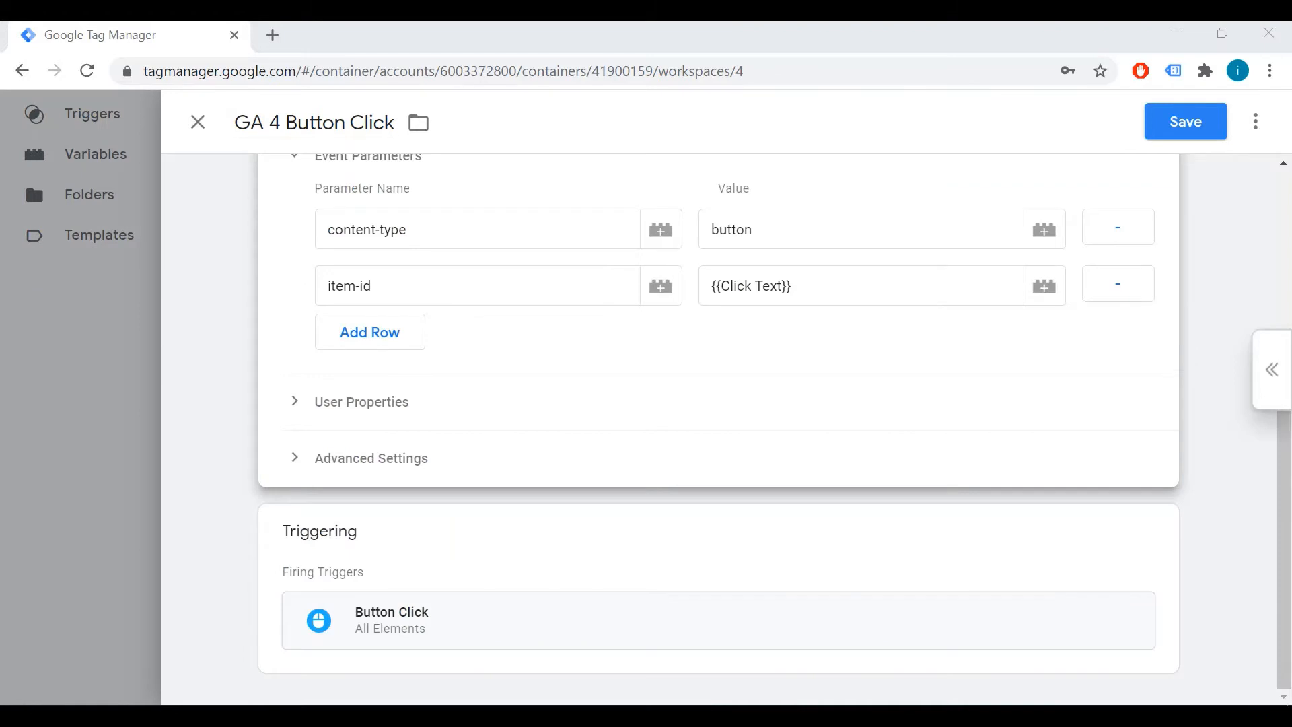
{"action": "left_click", "coordinate": [1186, 122]}
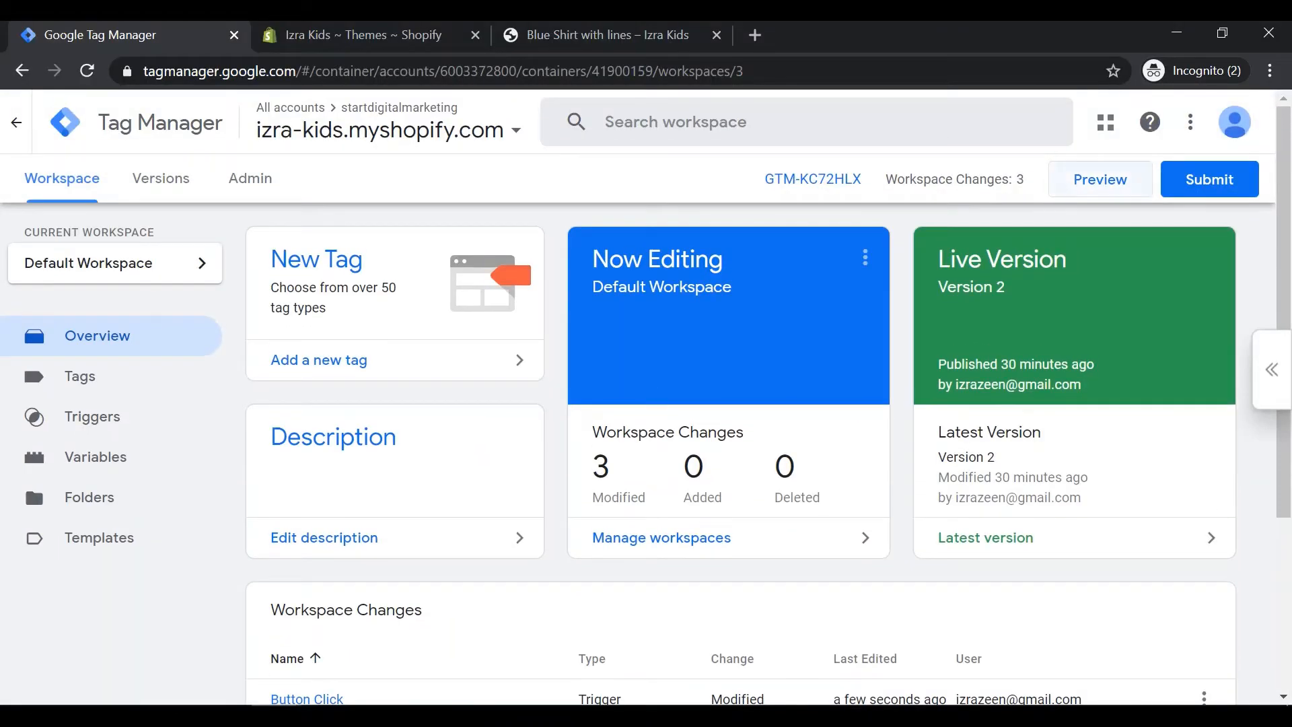
{"action": "left_click", "coordinate": [1101, 179]}
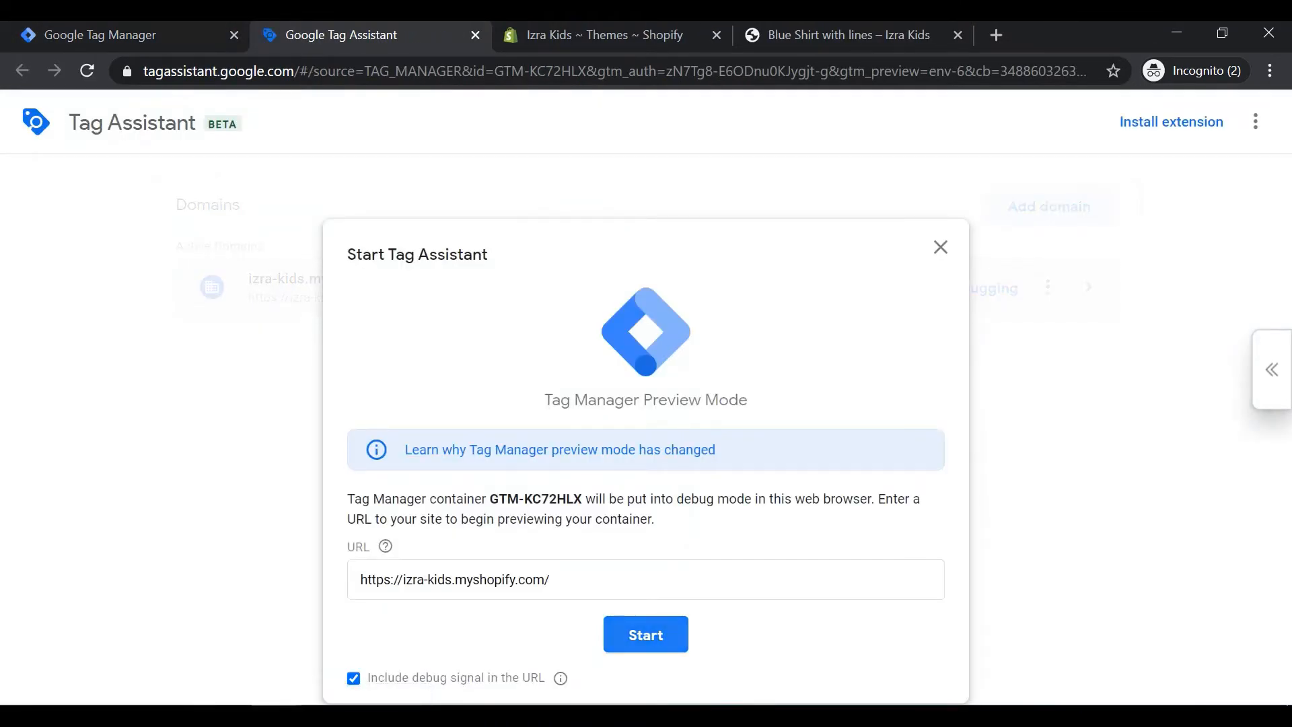
{"action": "key", "text": "Return"}
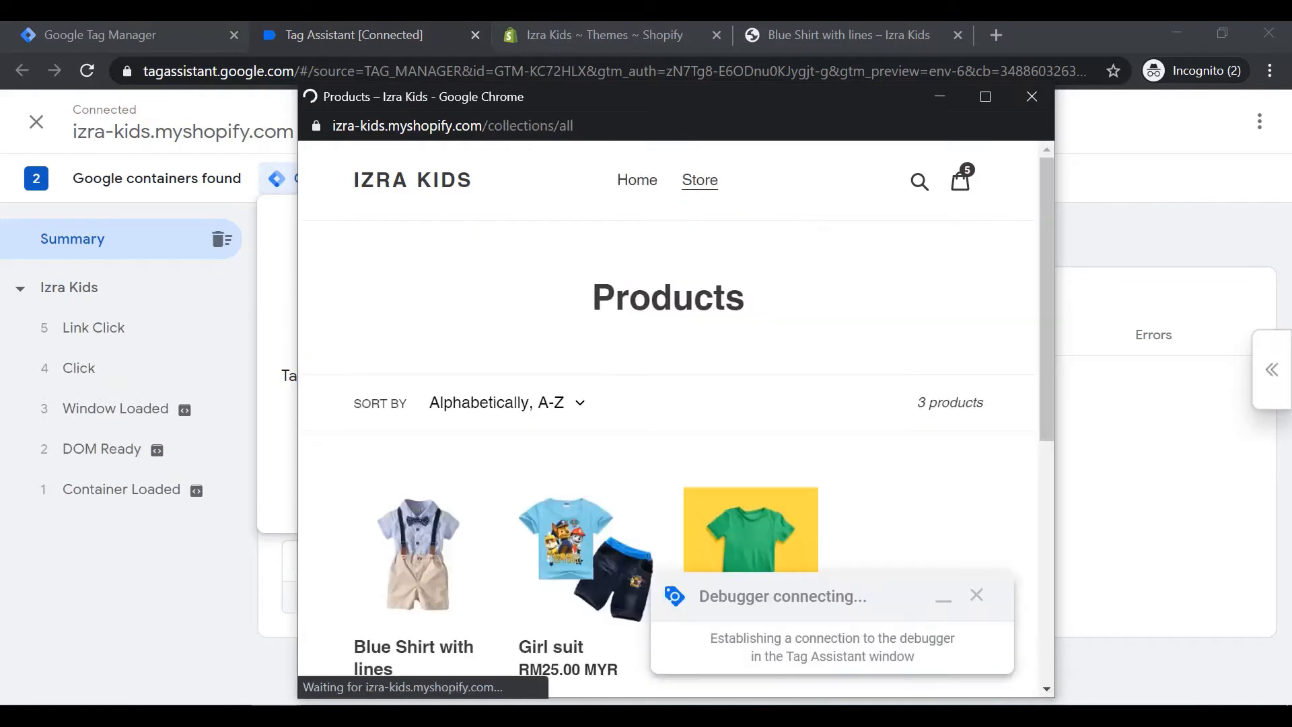
{"action": "left_click", "coordinate": [418, 555]}
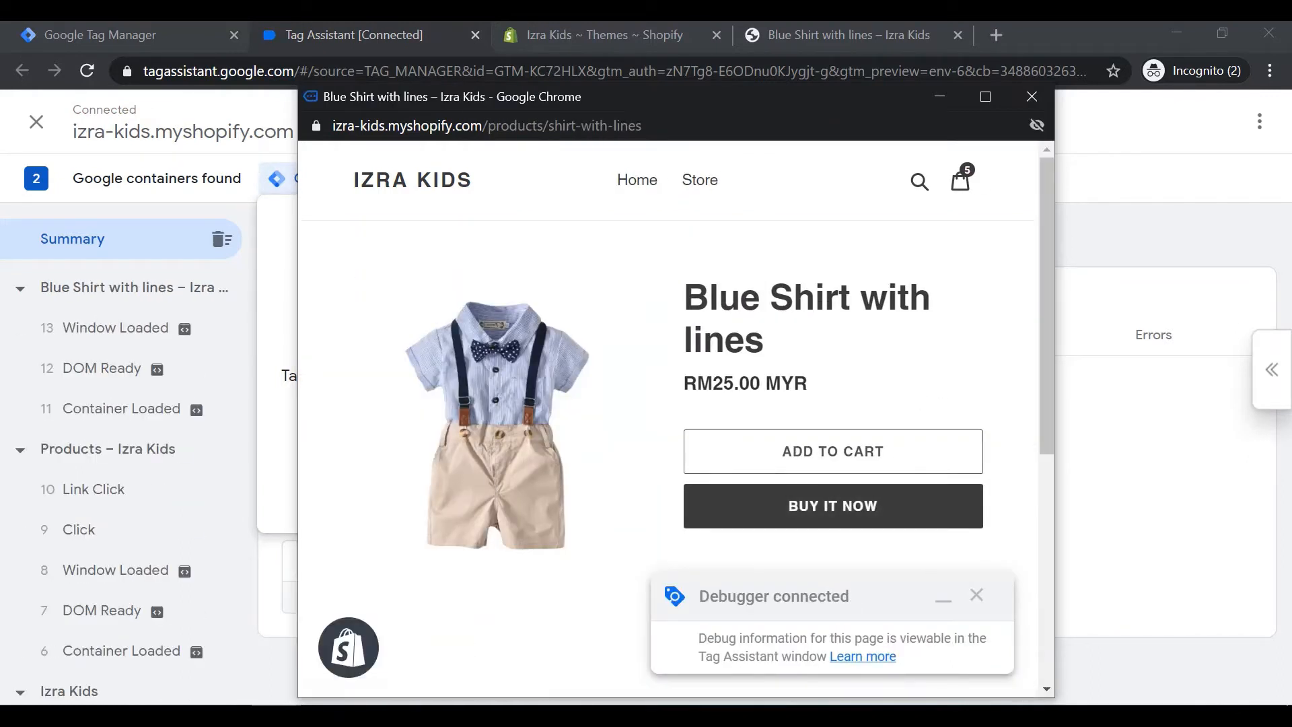
{"action": "left_click", "coordinate": [833, 451]}
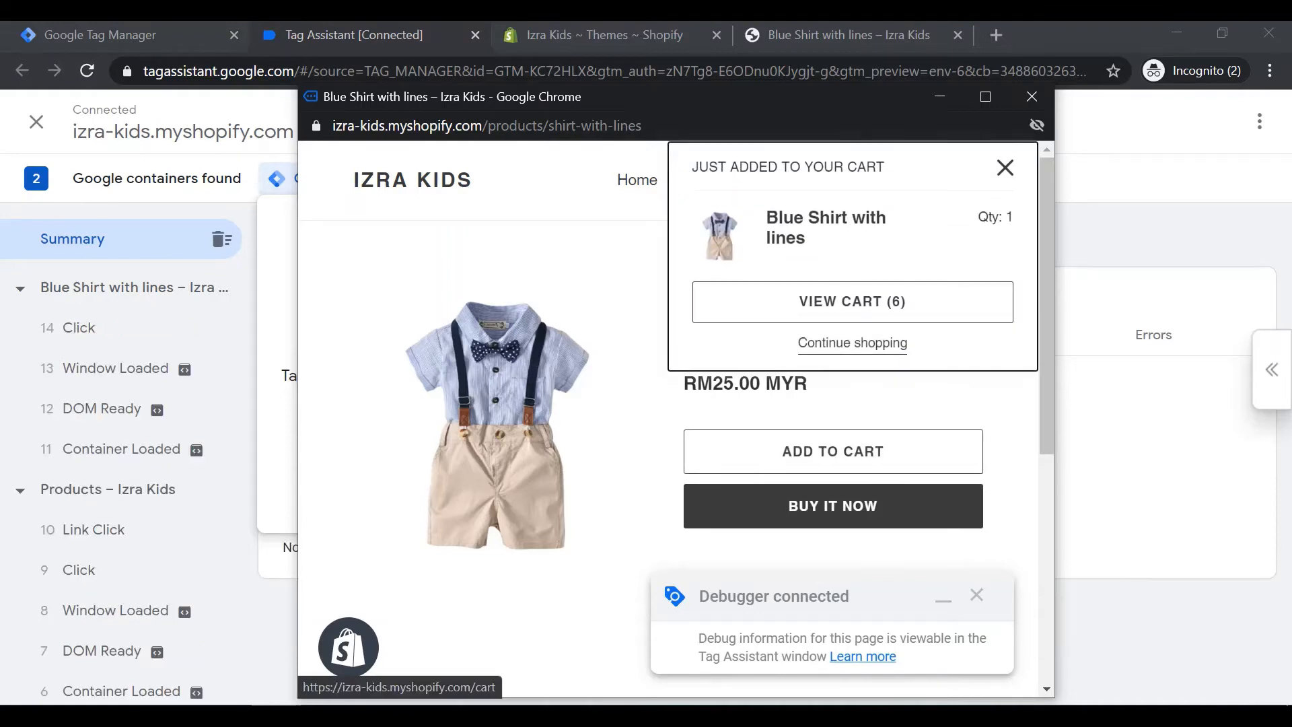
Review the GA 4 Button Click tag's properties, event parameters and firing triggers in Tag Assistant.
{"action": "left_click", "coordinate": [940, 97]}
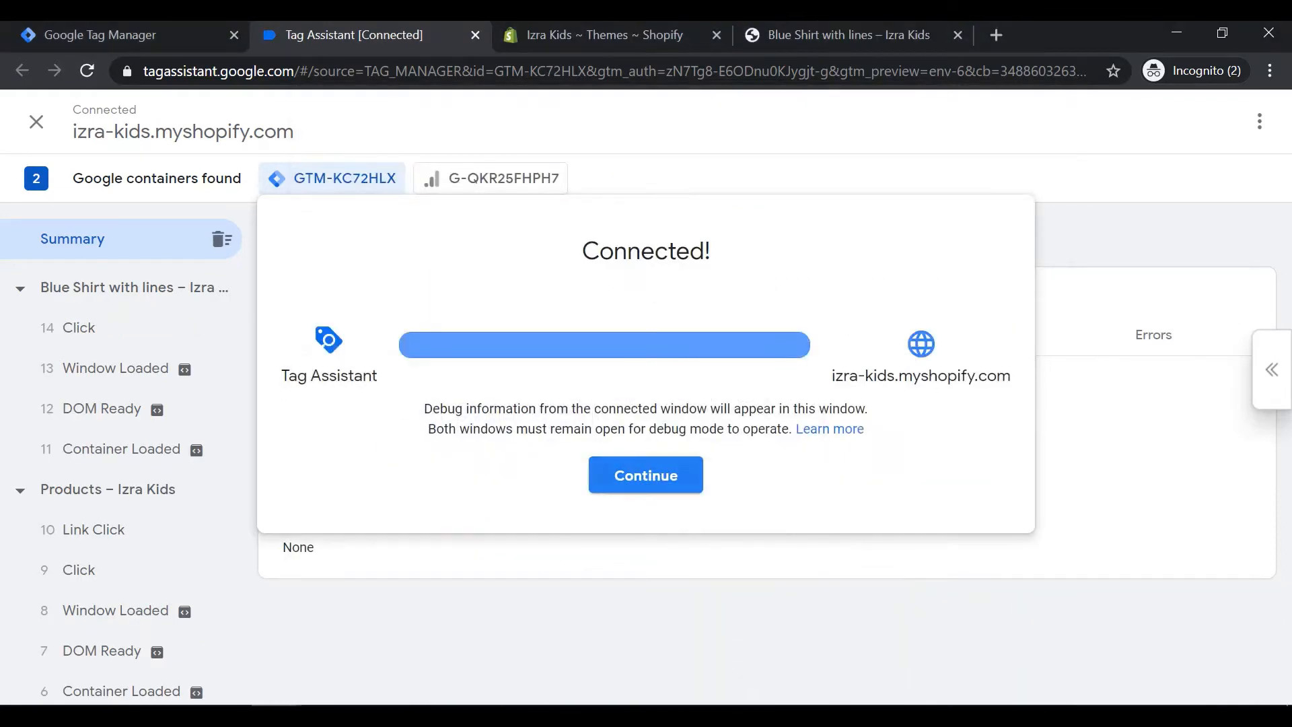
{"action": "left_click", "coordinate": [646, 475]}
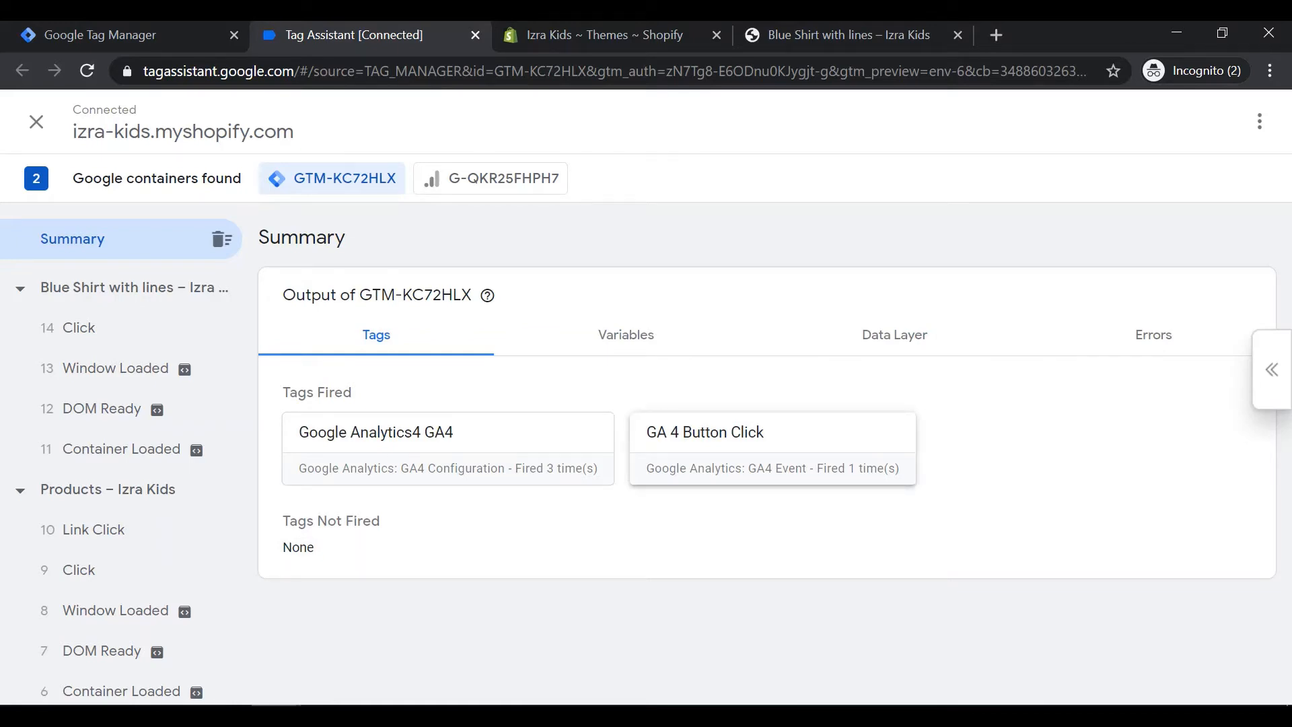
{"action": "left_click", "coordinate": [773, 444]}
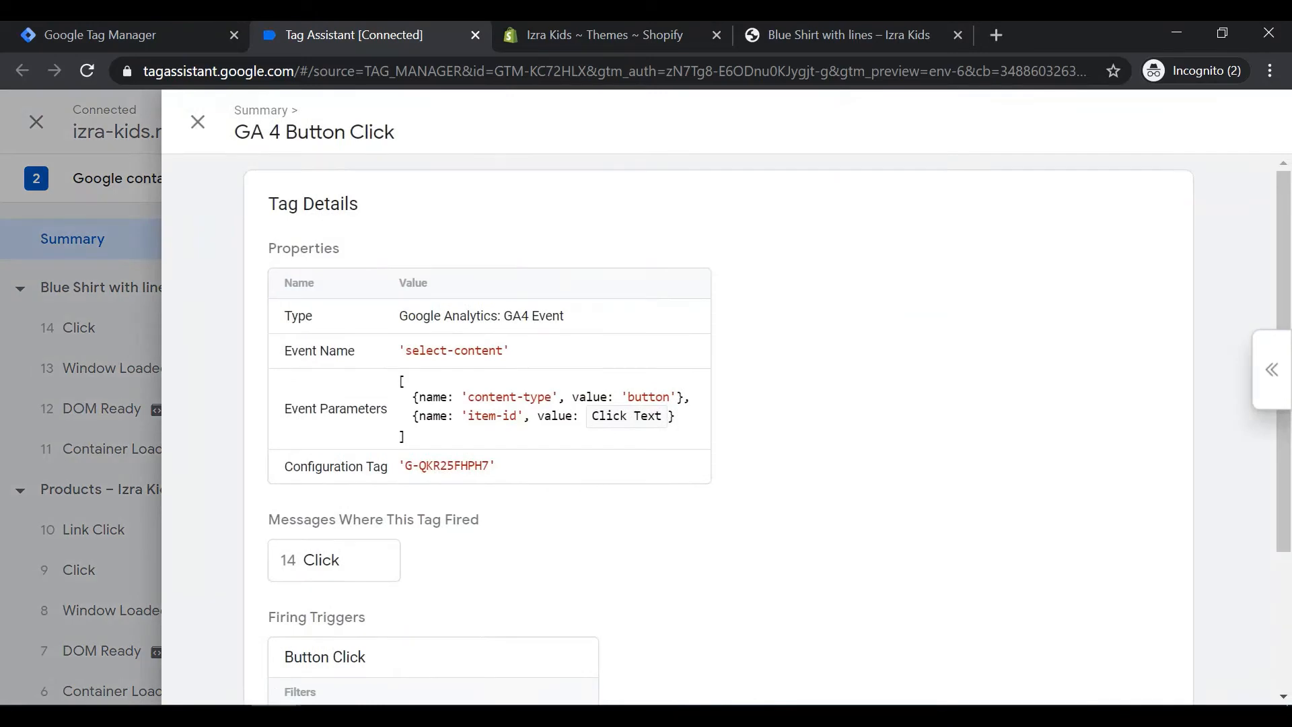
{"action": "scroll", "coordinate": [719, 431], "scroll_direction": "down", "scroll_amount": 3}
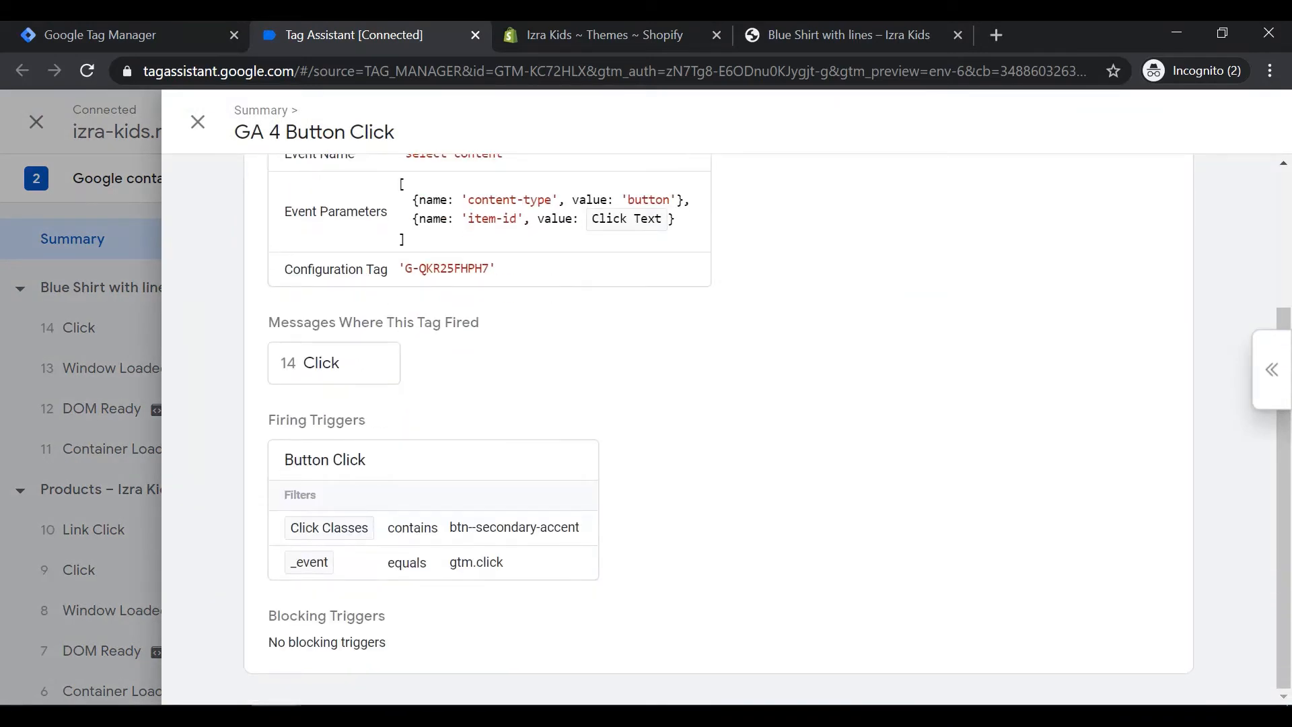
{"action": "scroll", "coordinate": [719, 431], "scroll_direction": "up", "scroll_amount": 3}
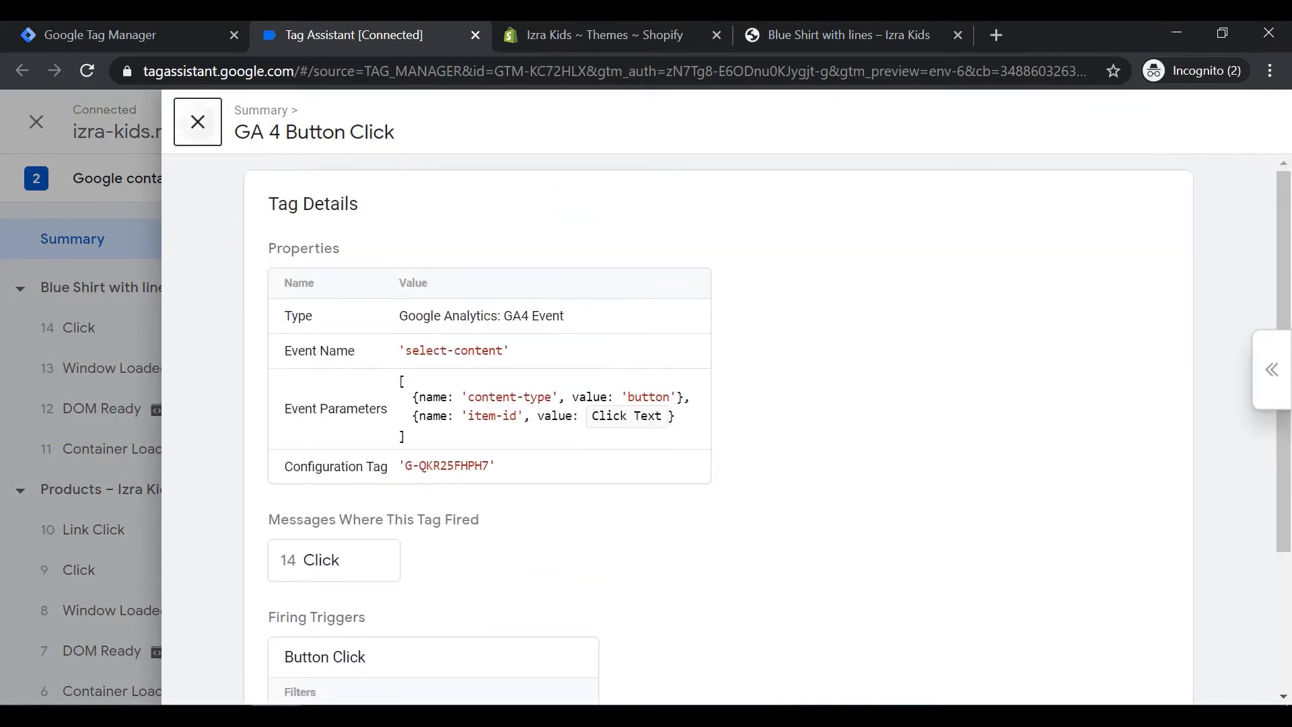
{"action": "left_click", "coordinate": [198, 122]}
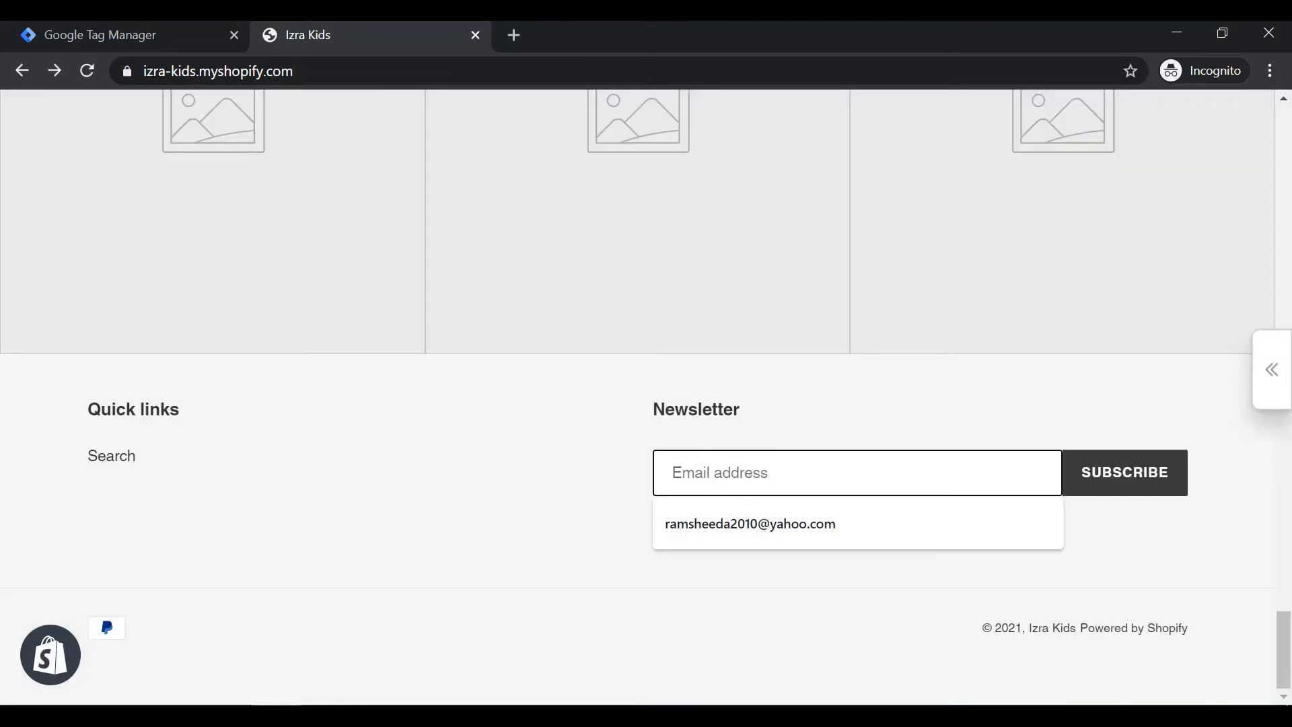
Subscribe to the newsletter in the store's footer with the suggested e-mail address.
{"action": "type", "text": "r"}
{"action": "key", "text": "Down"}
{"action": "key", "text": "Return"}
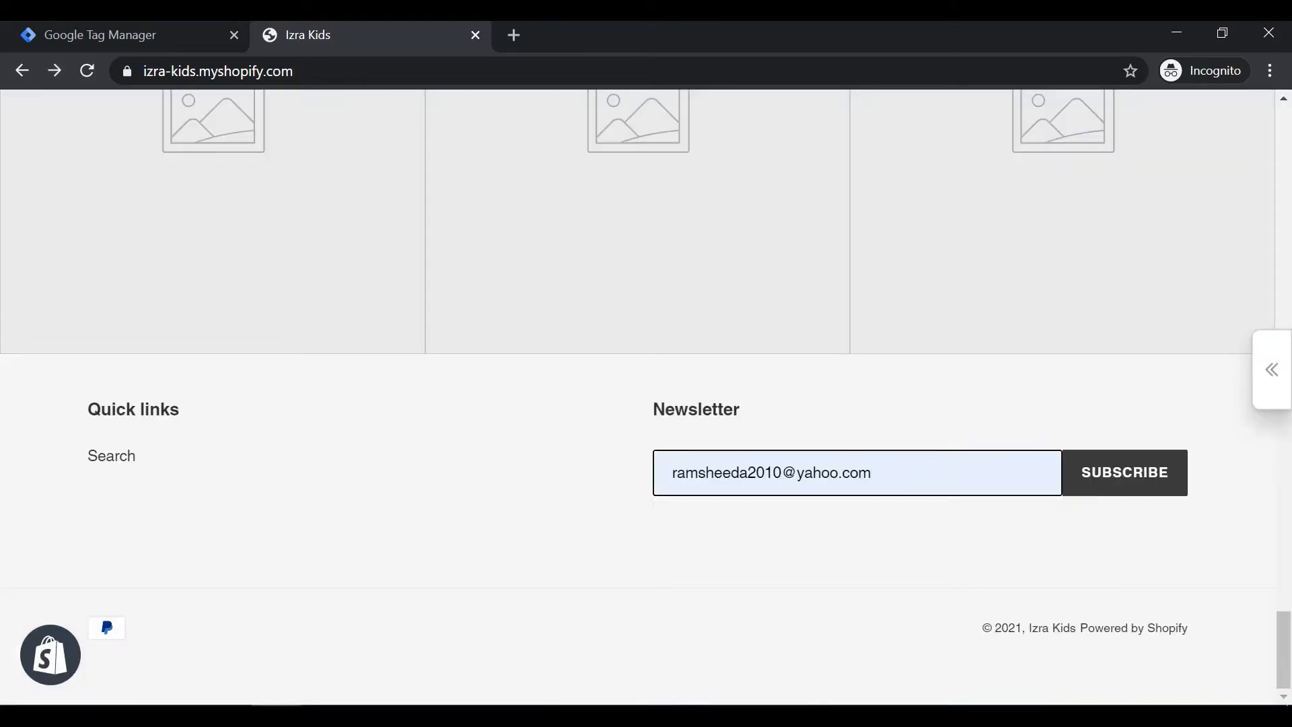
{"action": "key", "text": "Return"}
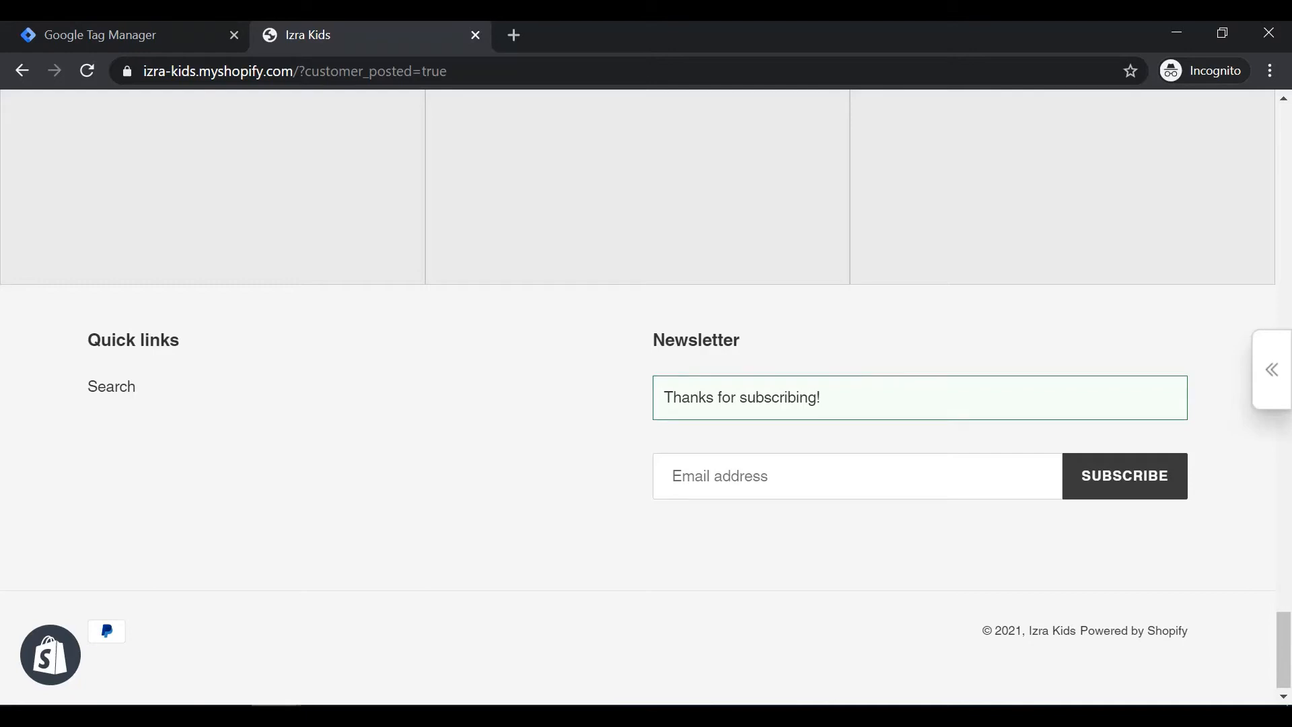
Inspect the HTML of the newsletter form's "Thanks for subscribing!" message.
{"action": "right_click", "coordinate": [953, 397]}
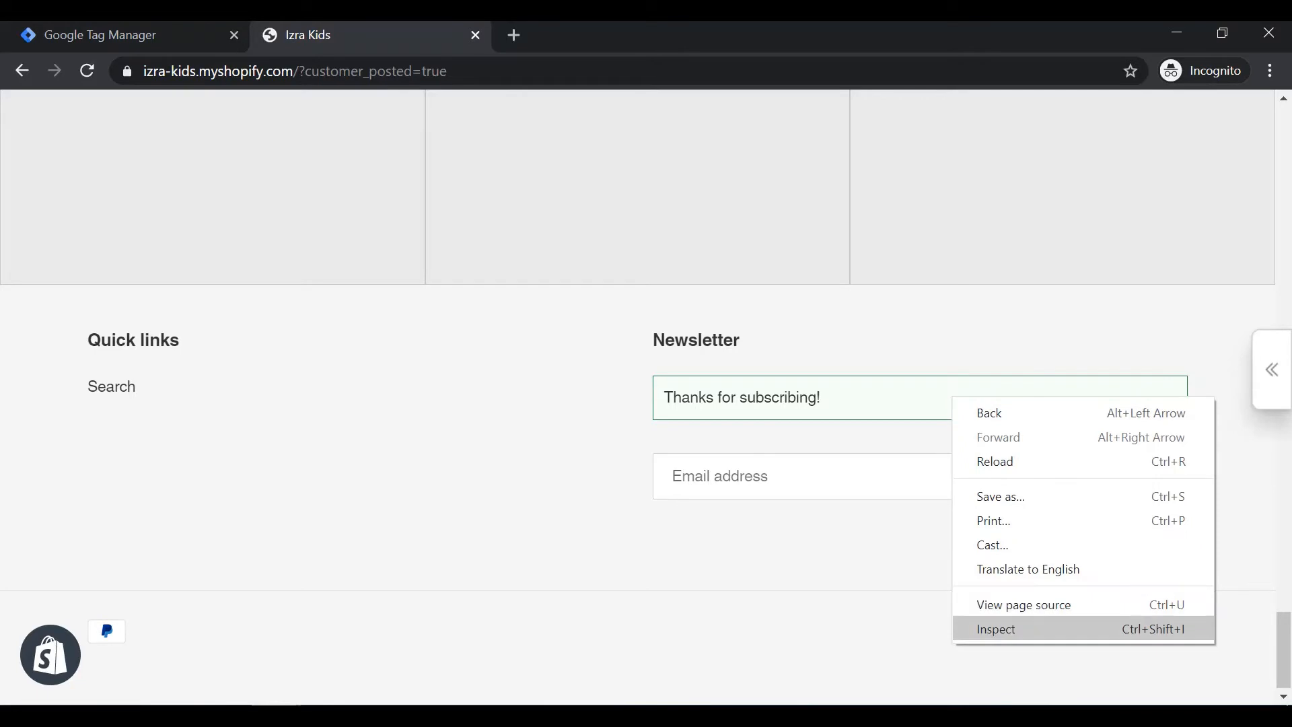
{"action": "left_click", "coordinate": [996, 628]}
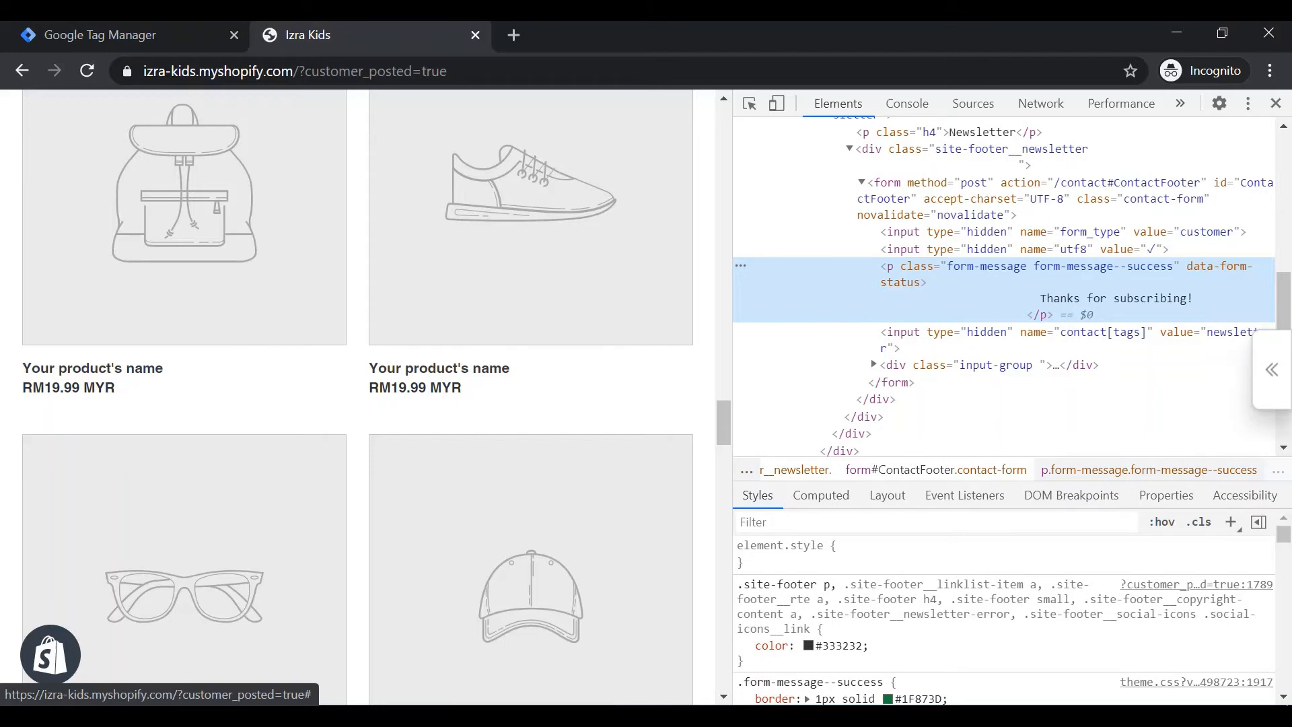
{"action": "scroll", "coordinate": [359, 398], "scroll_direction": "down", "scroll_amount": 12}
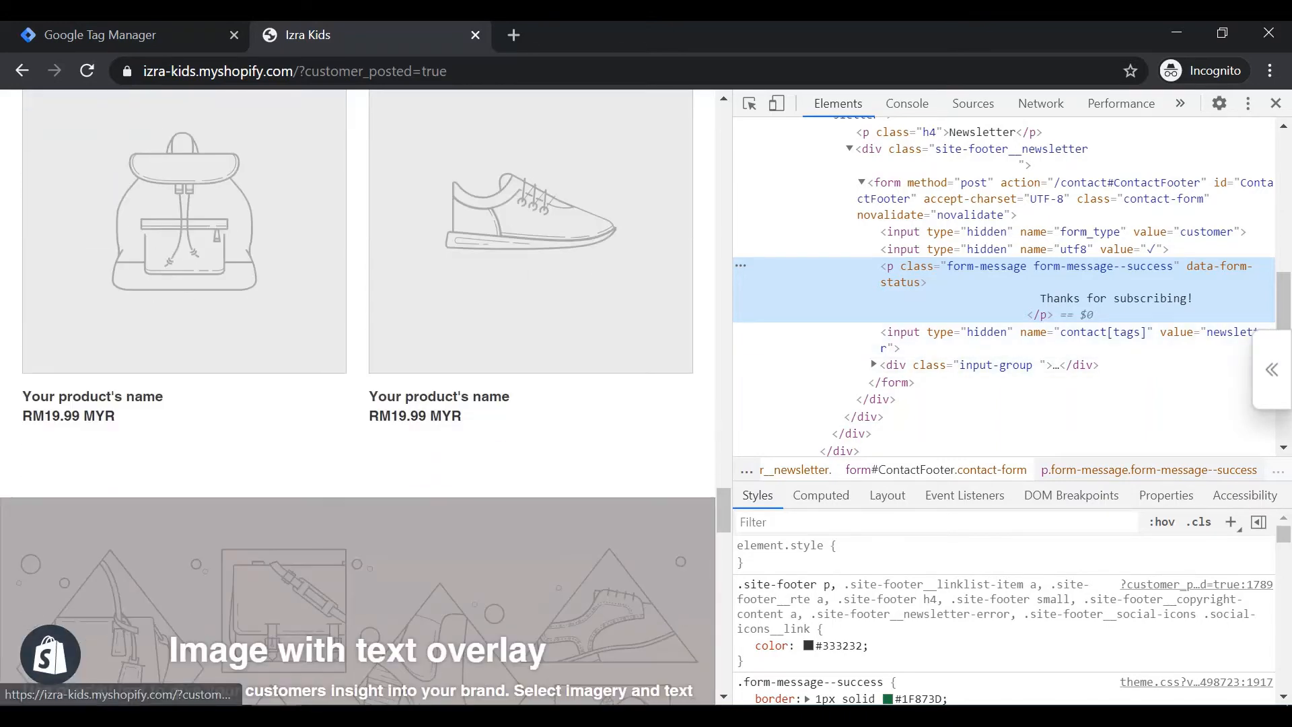
Create a new tag named GA4 Newsletter Form in Google Tag Manager with the Google Analytics: GA4 Event tag type.
{"action": "scroll", "coordinate": [358, 397], "scroll_direction": "down", "scroll_amount": 10}
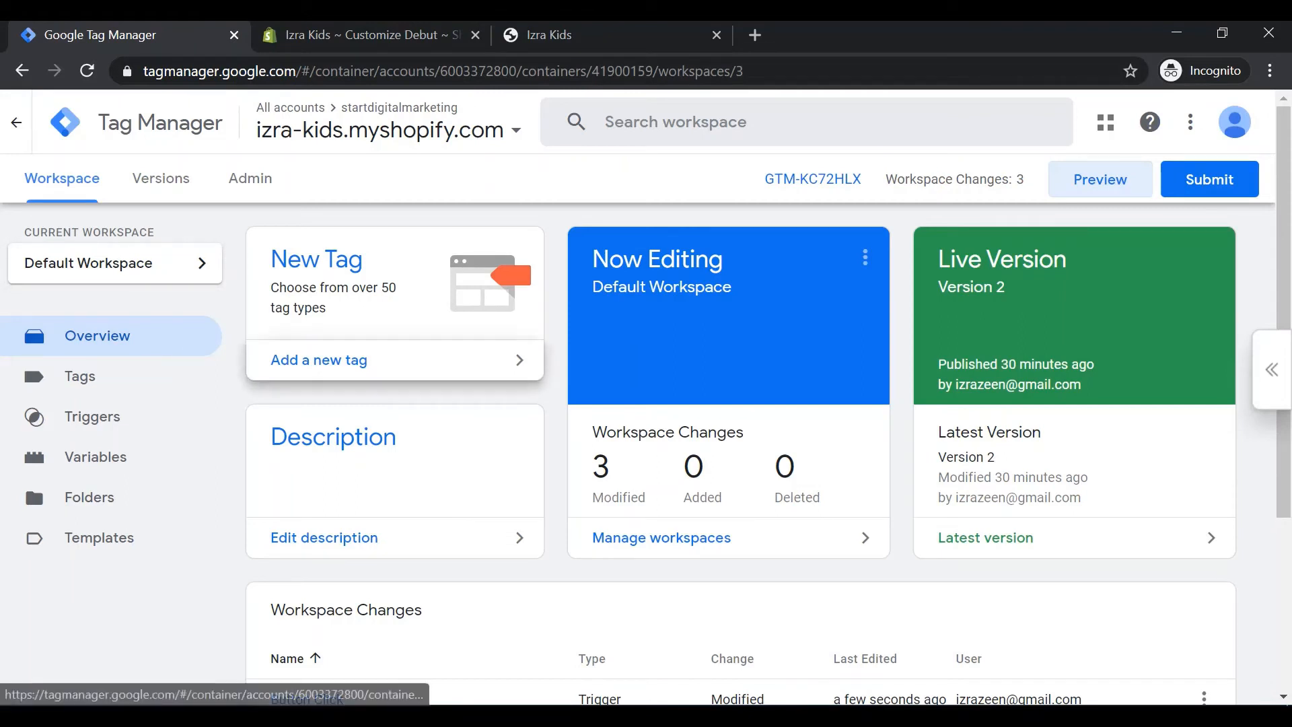
{"action": "left_click", "coordinate": [319, 360]}
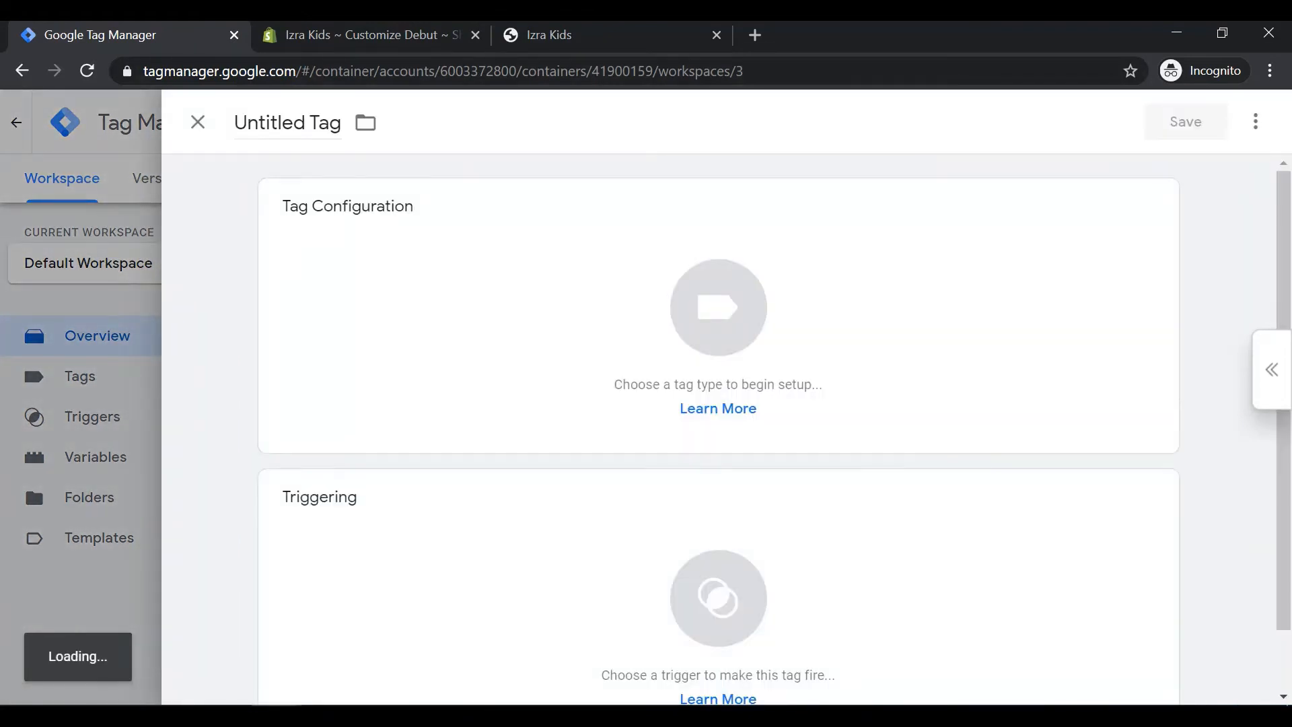
{"action": "type", "text": "GA4 Newsletter"}
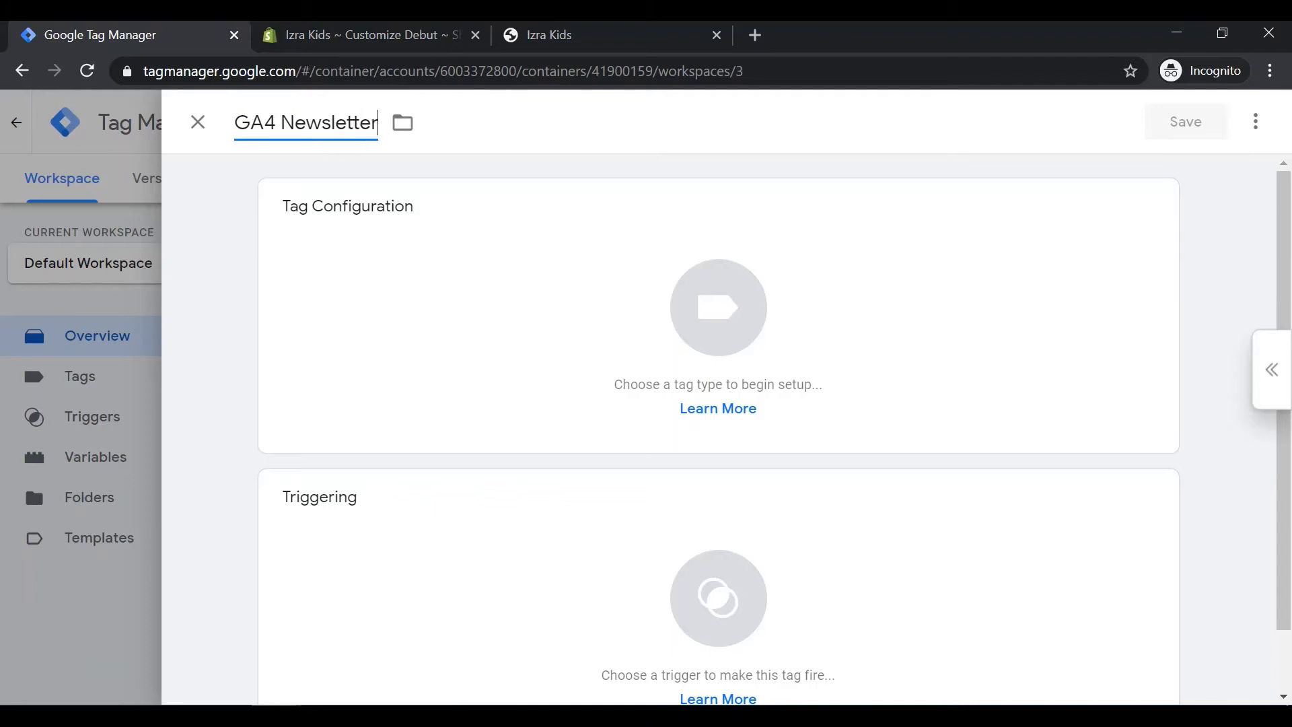
{"action": "type", "text": " Form"}
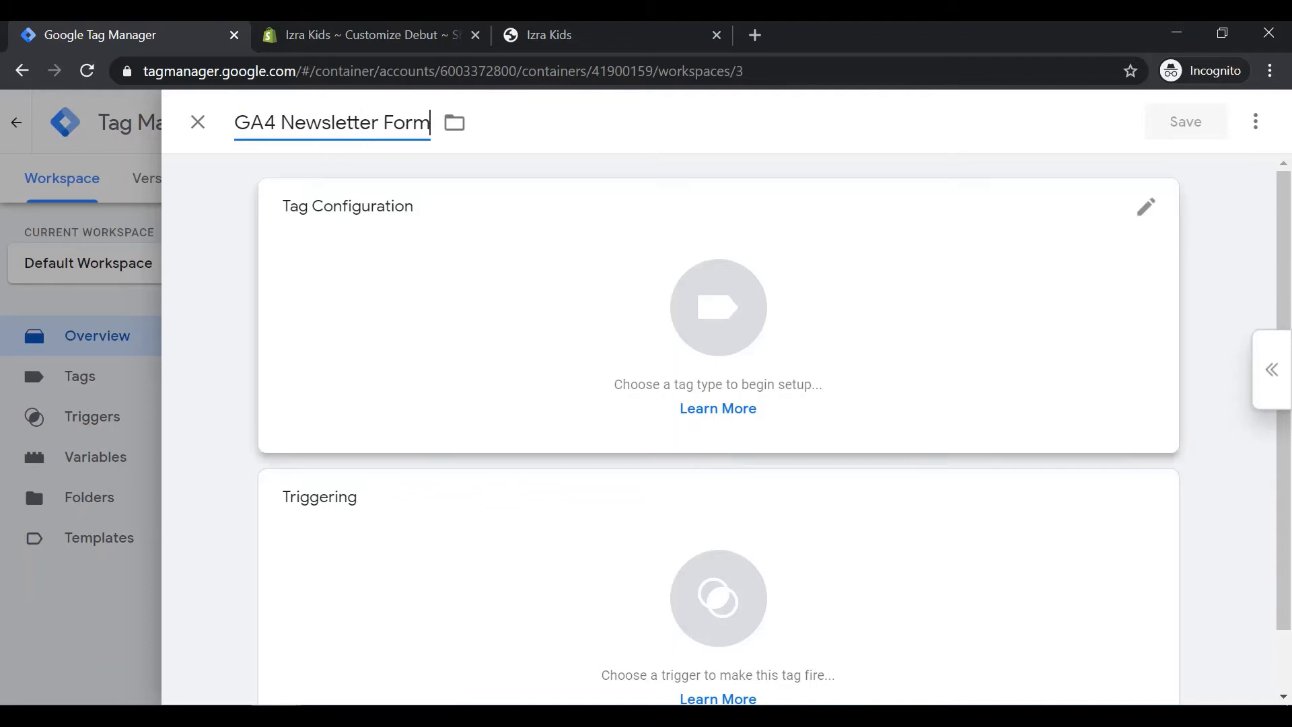
{"action": "left_click", "coordinate": [943, 408]}
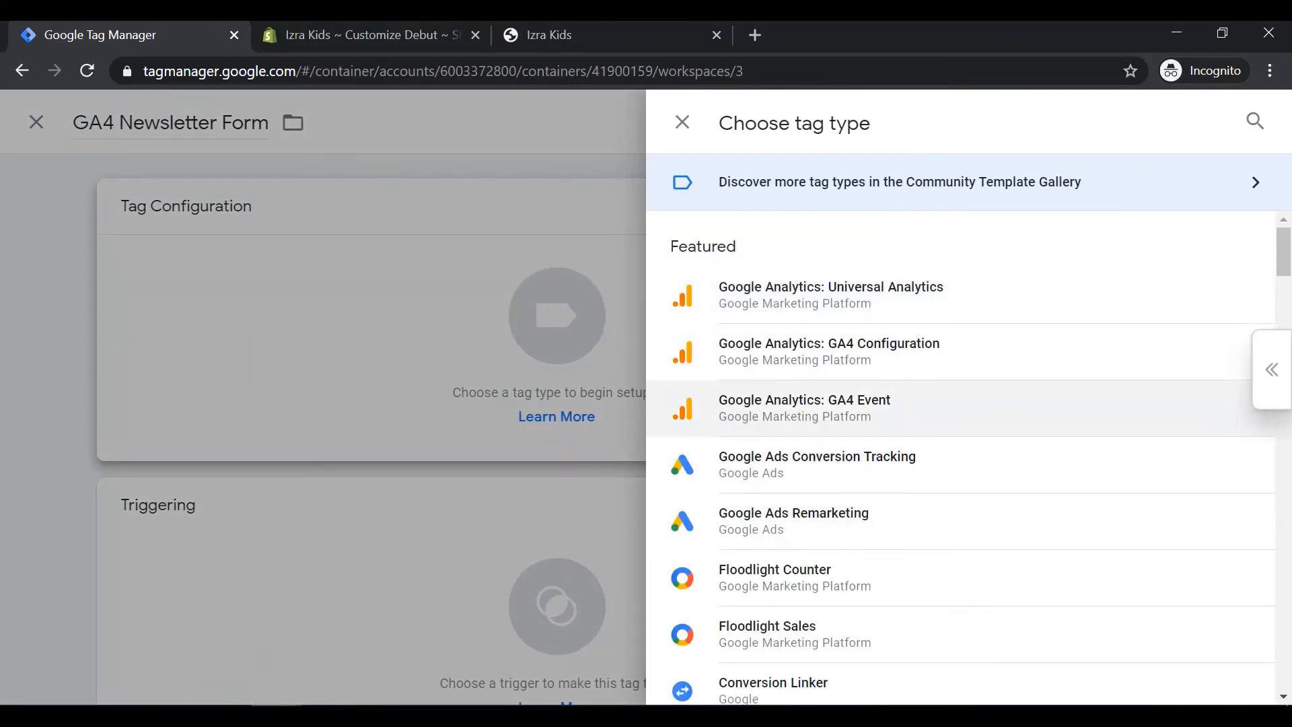
{"action": "left_click", "coordinate": [942, 408]}
Choose Google Analytics4 GA4 as the configuration tag and set the event name to sign-up.
{"action": "left_click", "coordinate": [419, 408]}
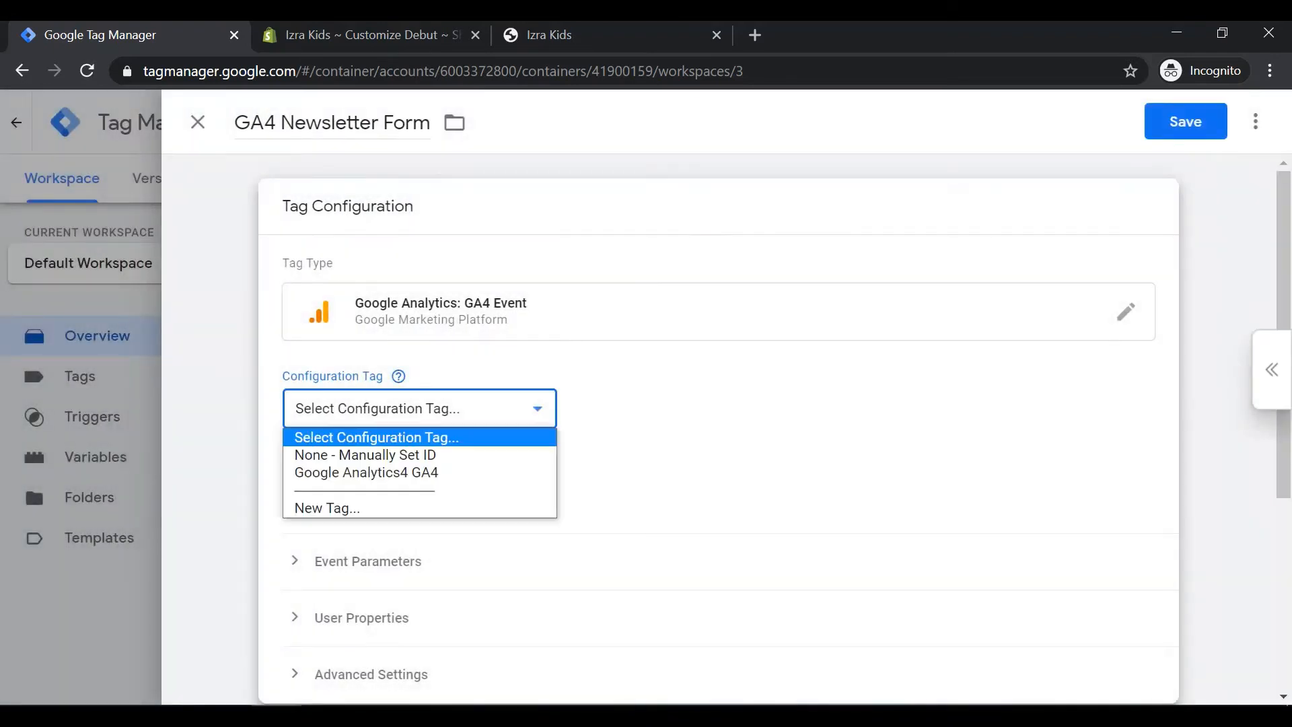
{"action": "left_click", "coordinate": [357, 471]}
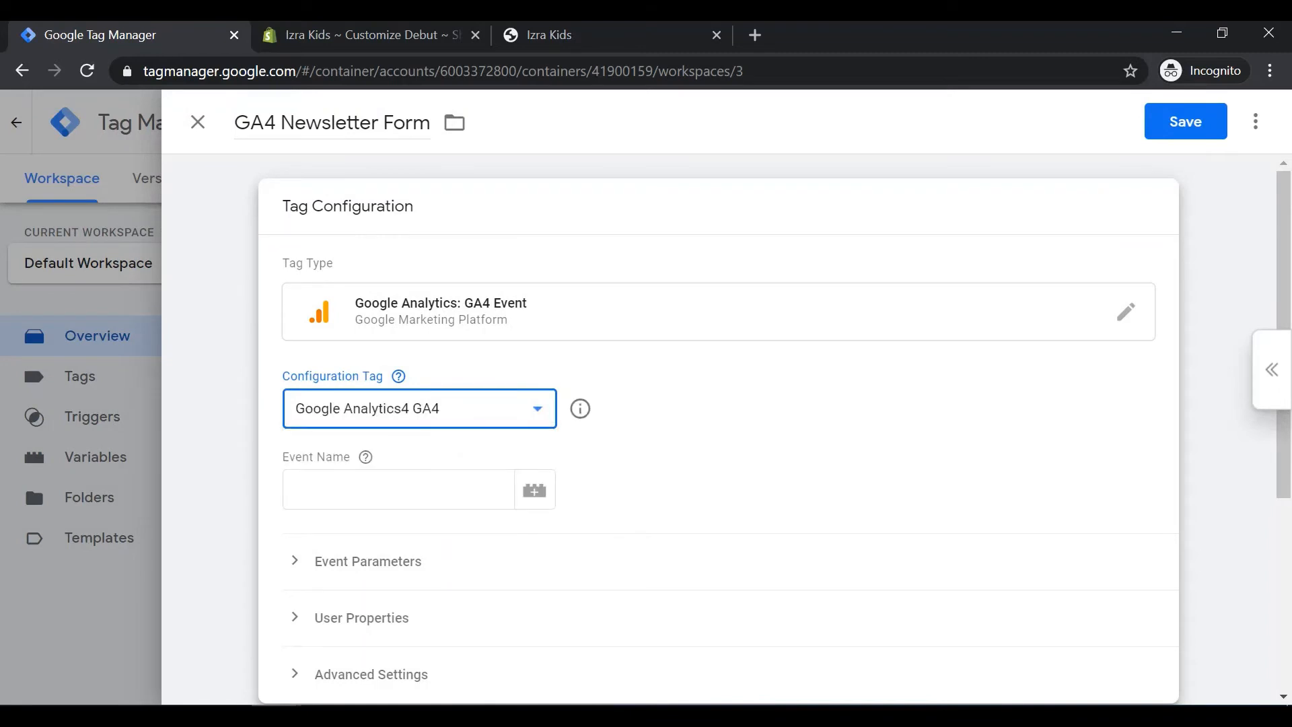
{"action": "left_click", "coordinate": [398, 489]}
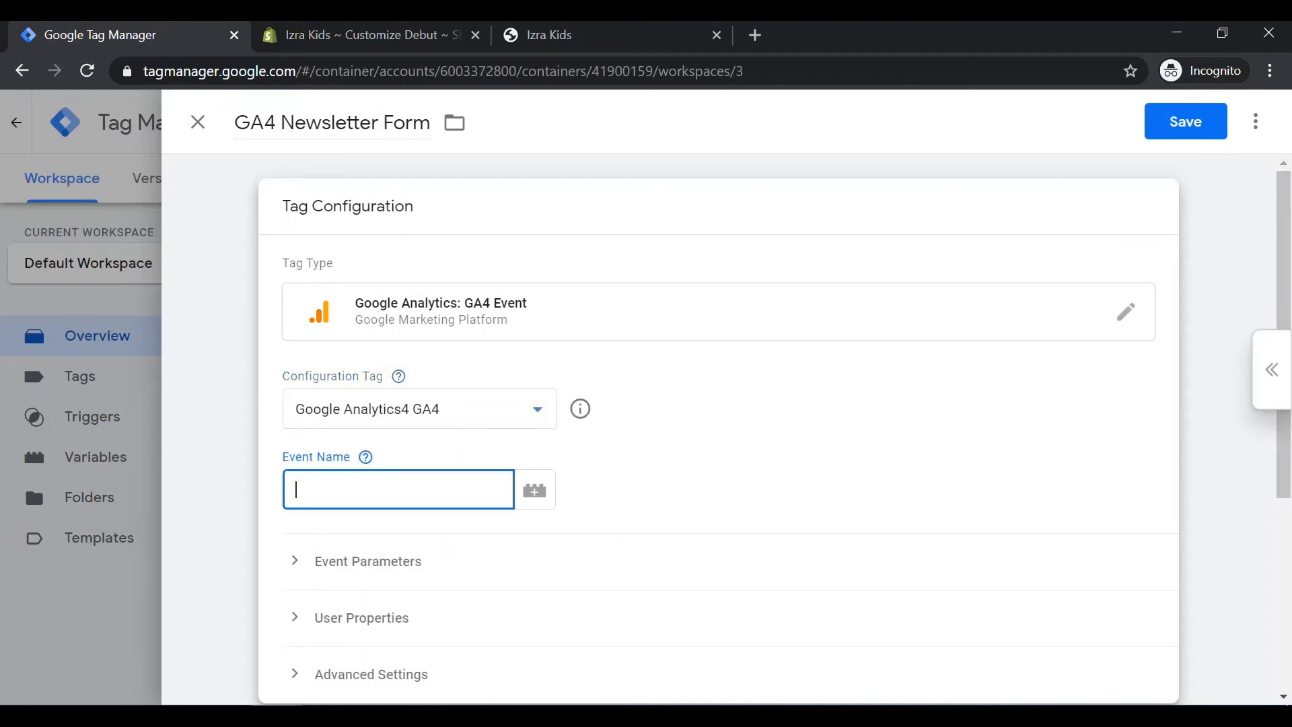
{"action": "type", "text": "sign-up"}
Add an event parameter named sign-up-type with the value {{Form Classes}}.
{"action": "scroll", "coordinate": [771, 435], "scroll_direction": "down", "scroll_amount": 1}
{"action": "scroll", "coordinate": [719, 430], "scroll_direction": "down", "scroll_amount": 3}
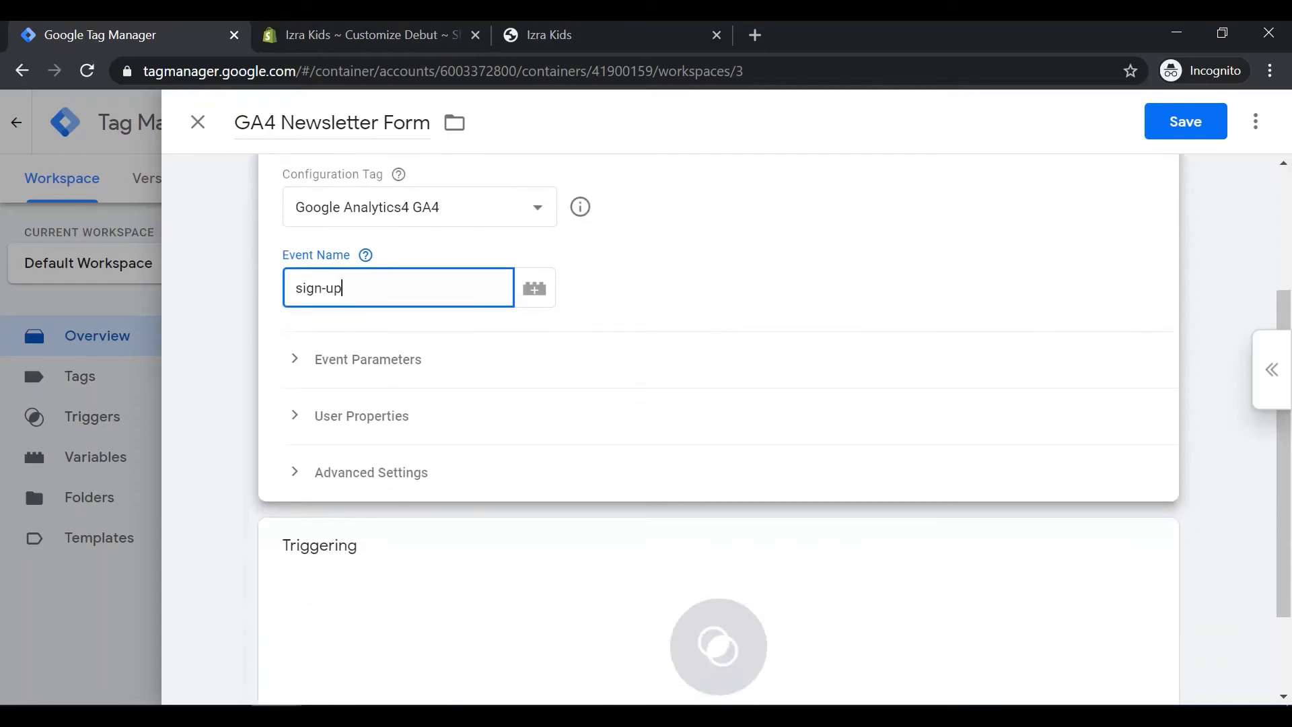
{"action": "left_click", "coordinate": [368, 359]}
{"action": "left_click", "coordinate": [369, 423]}
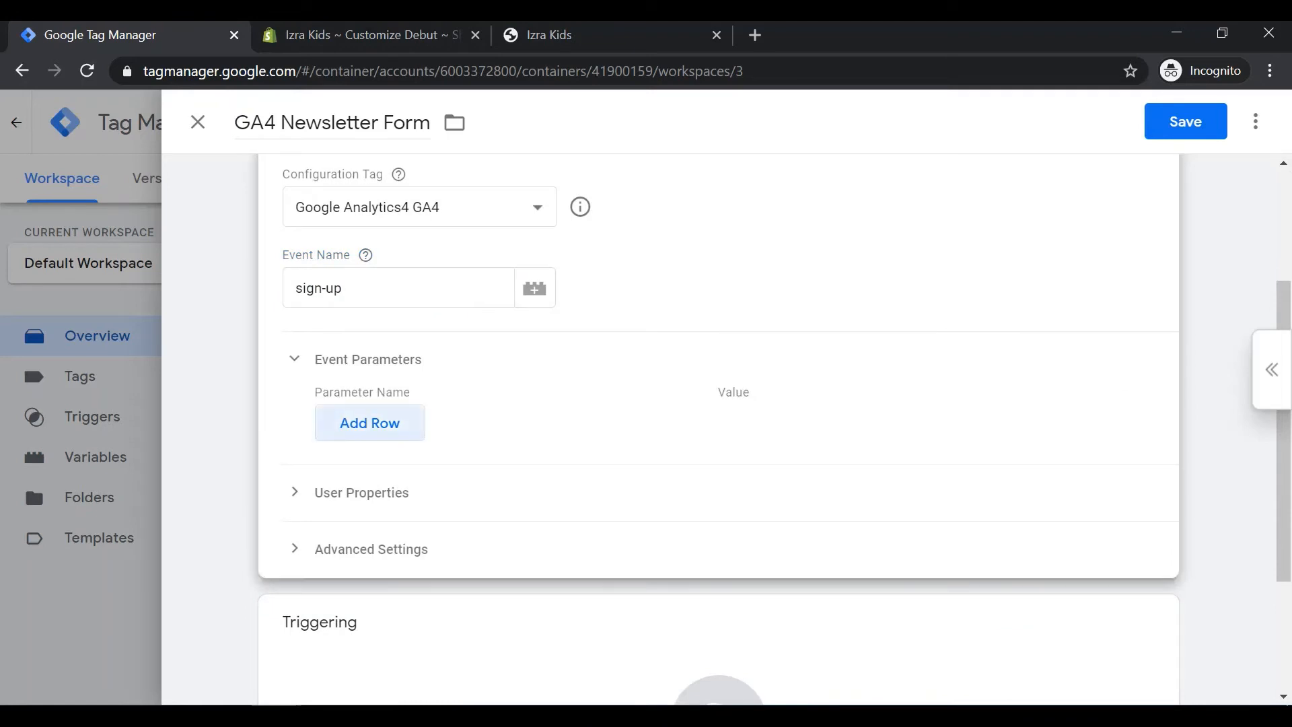
{"action": "type", "text": "s"}
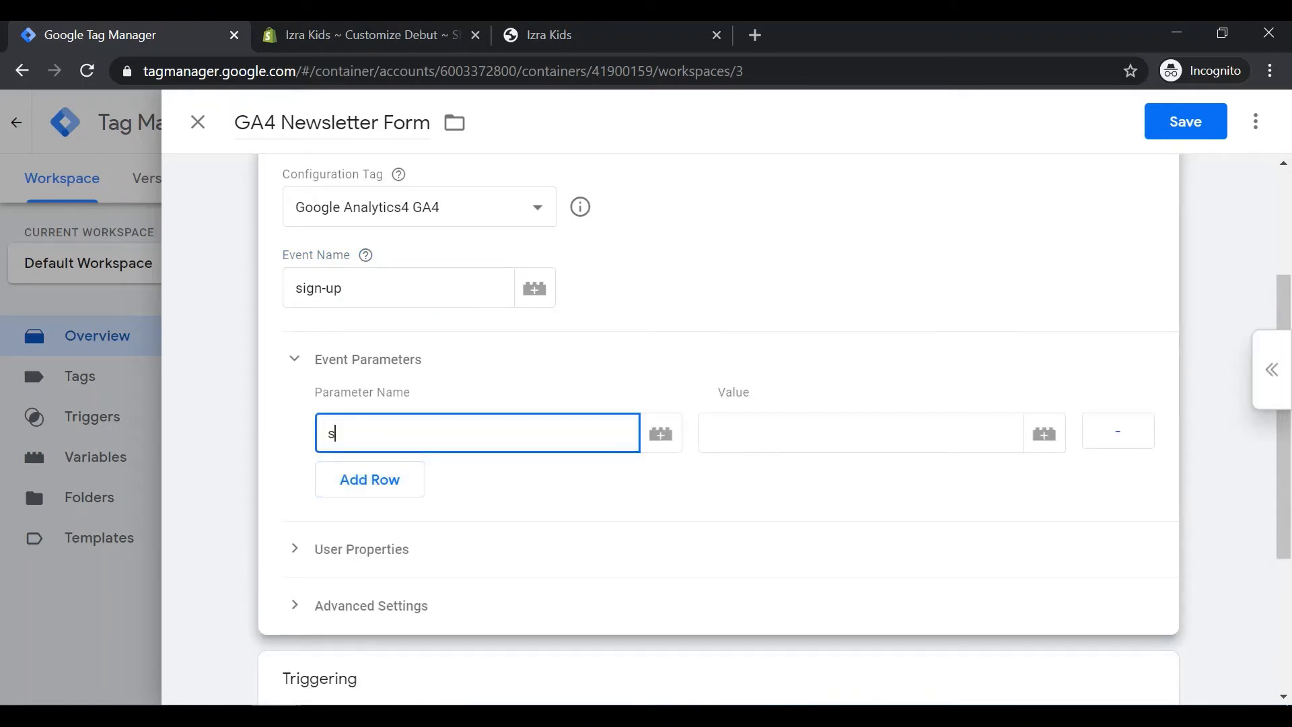
{"action": "type", "text": "ign-up-type"}
{"action": "key", "text": "Tab"}
{"action": "type", "text": "{{"}
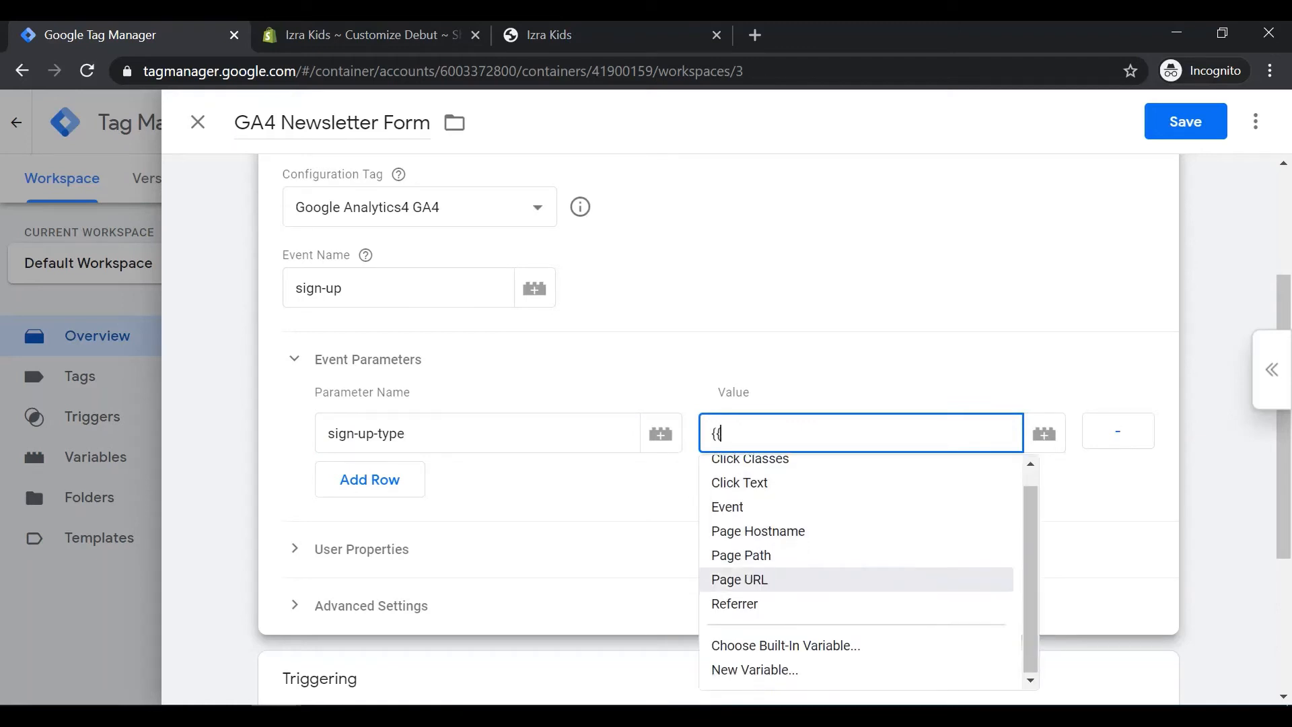
{"action": "key", "text": "Down"}
{"action": "key", "text": "Down"}
{"action": "key", "text": "Return"}
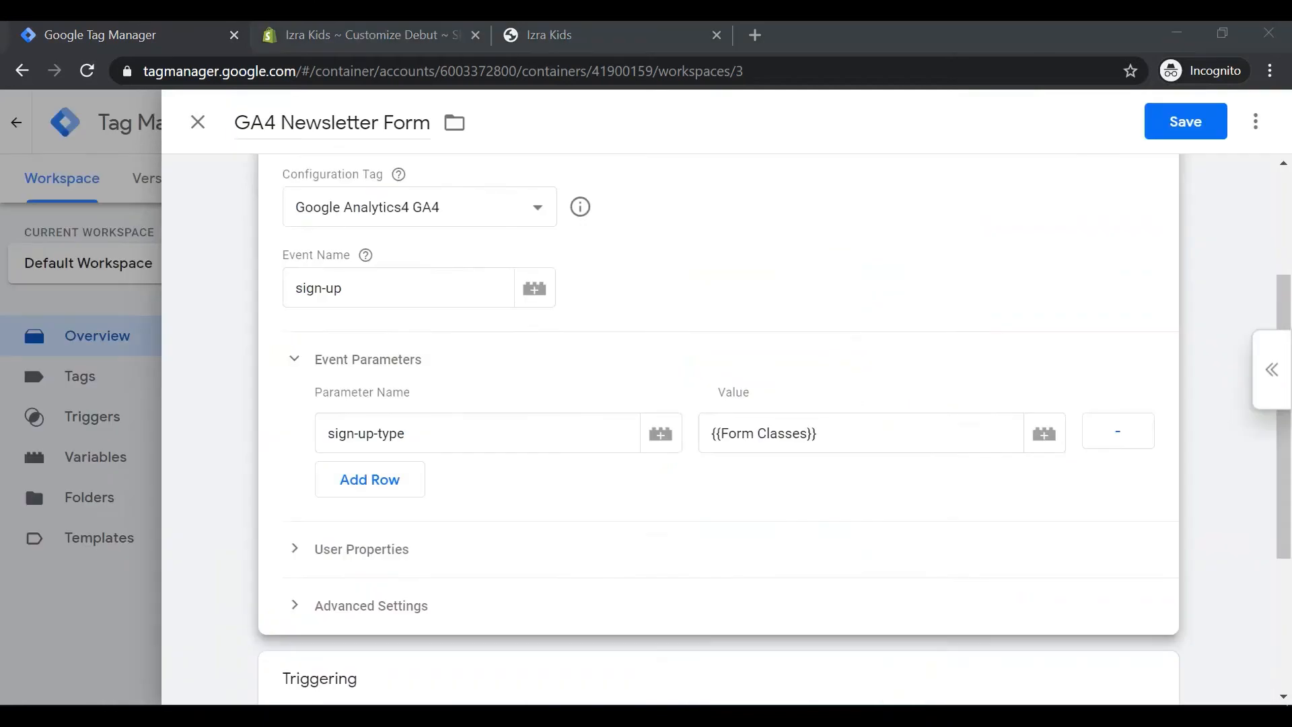
{"action": "scroll", "coordinate": [718, 539], "scroll_direction": "down", "scroll_amount": 2}
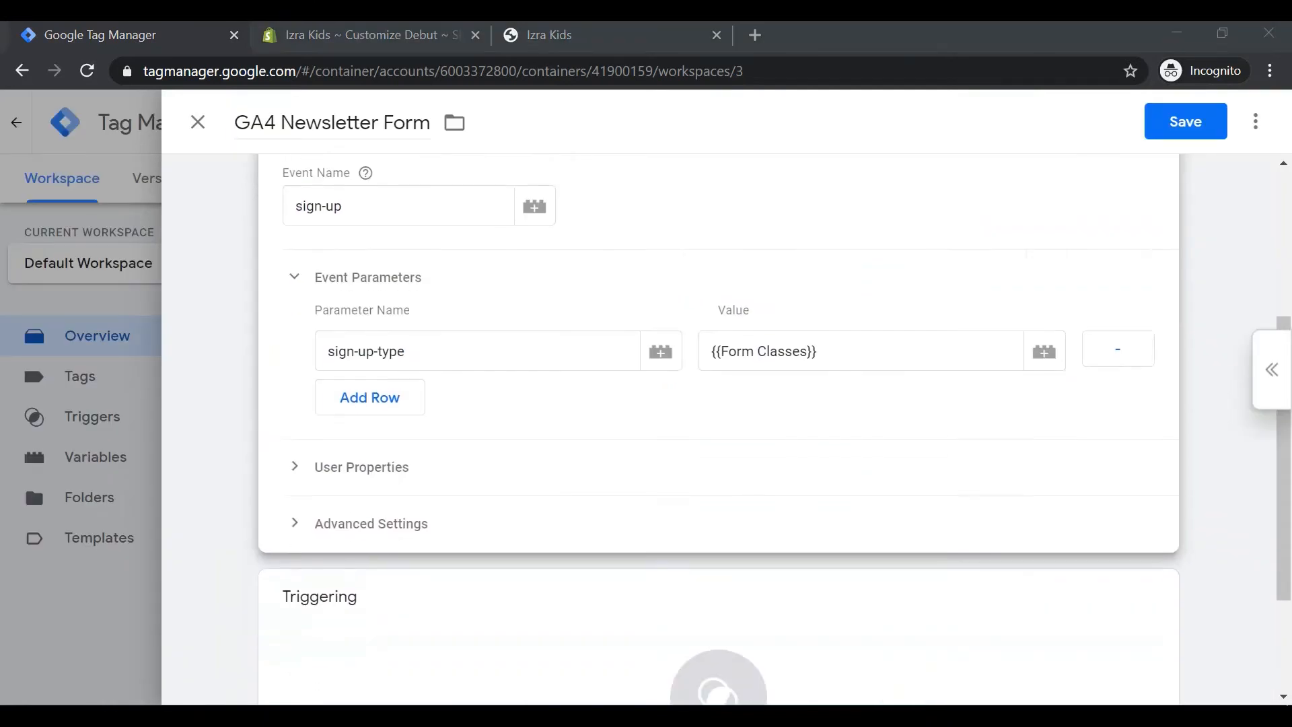
{"action": "scroll", "coordinate": [718, 538], "scroll_direction": "up", "scroll_amount": 2}
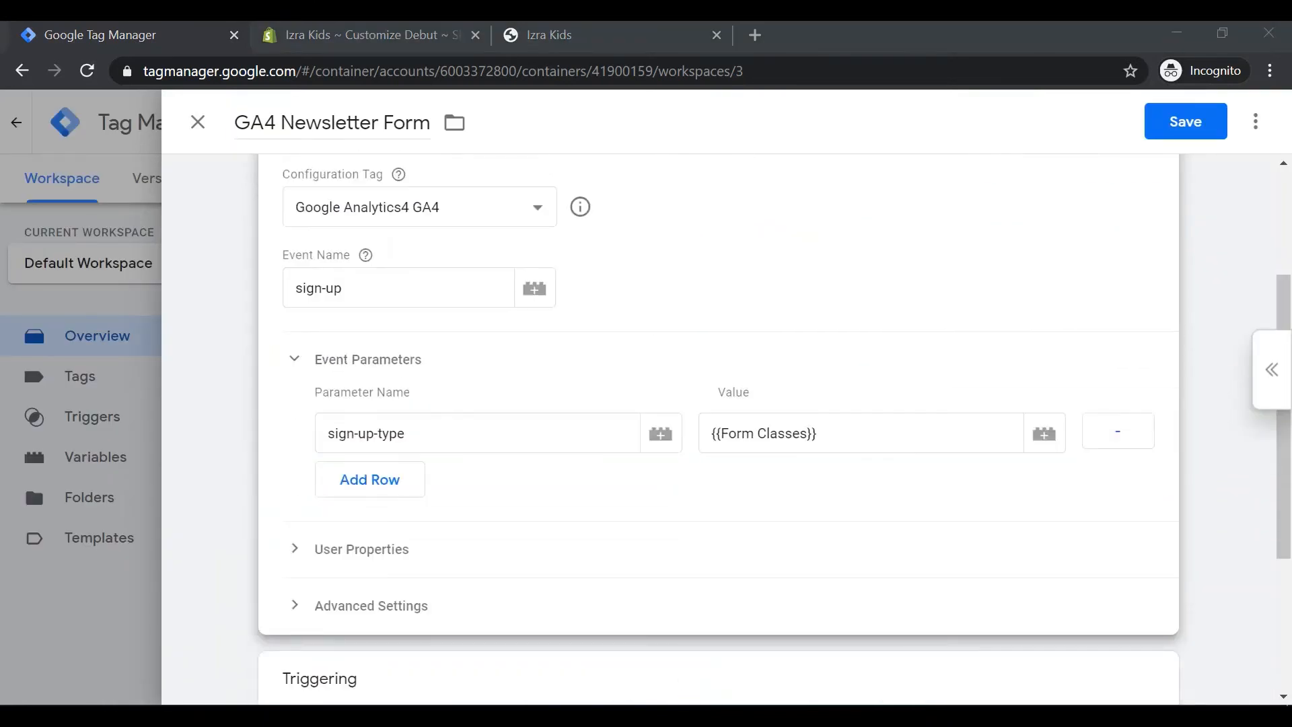
{"action": "scroll", "coordinate": [719, 538], "scroll_direction": "down", "scroll_amount": 3}
{"action": "scroll", "coordinate": [719, 538], "scroll_direction": "up", "scroll_amount": 3}
{"action": "scroll", "coordinate": [719, 539], "scroll_direction": "down", "scroll_amount": 3}
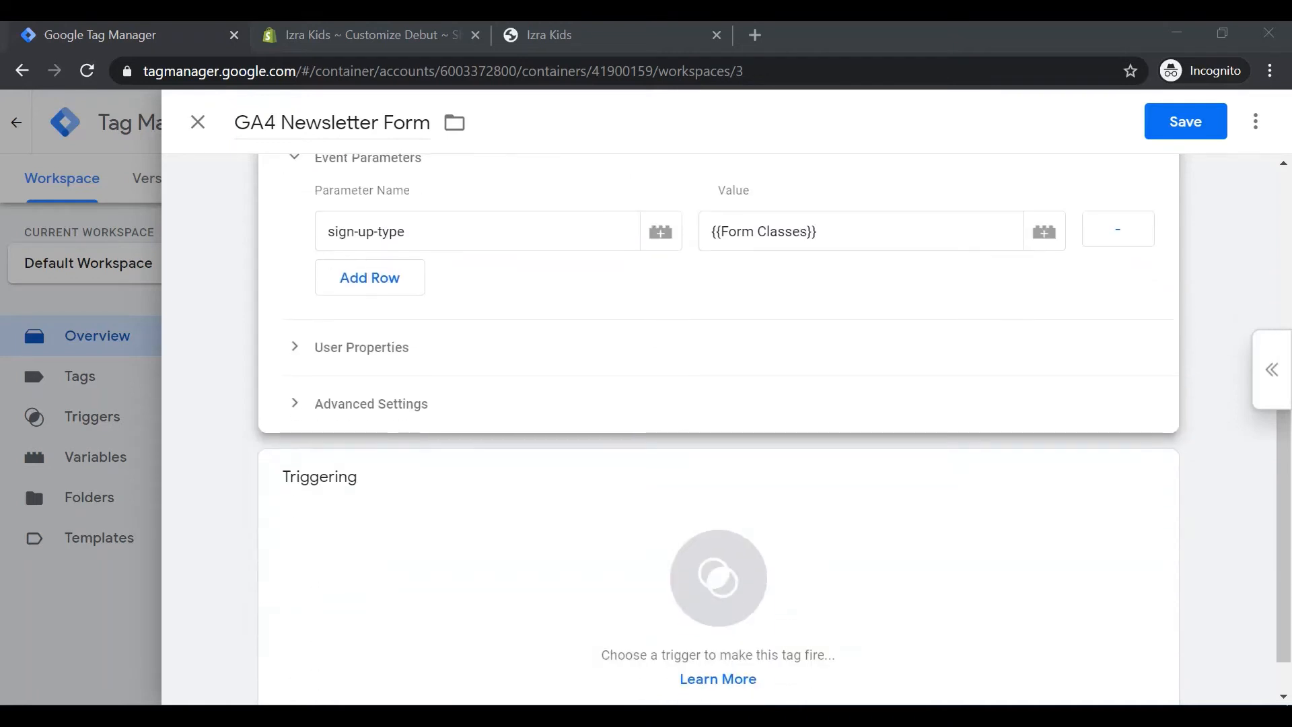
{"action": "scroll", "coordinate": [719, 538], "scroll_direction": "up", "scroll_amount": 3}
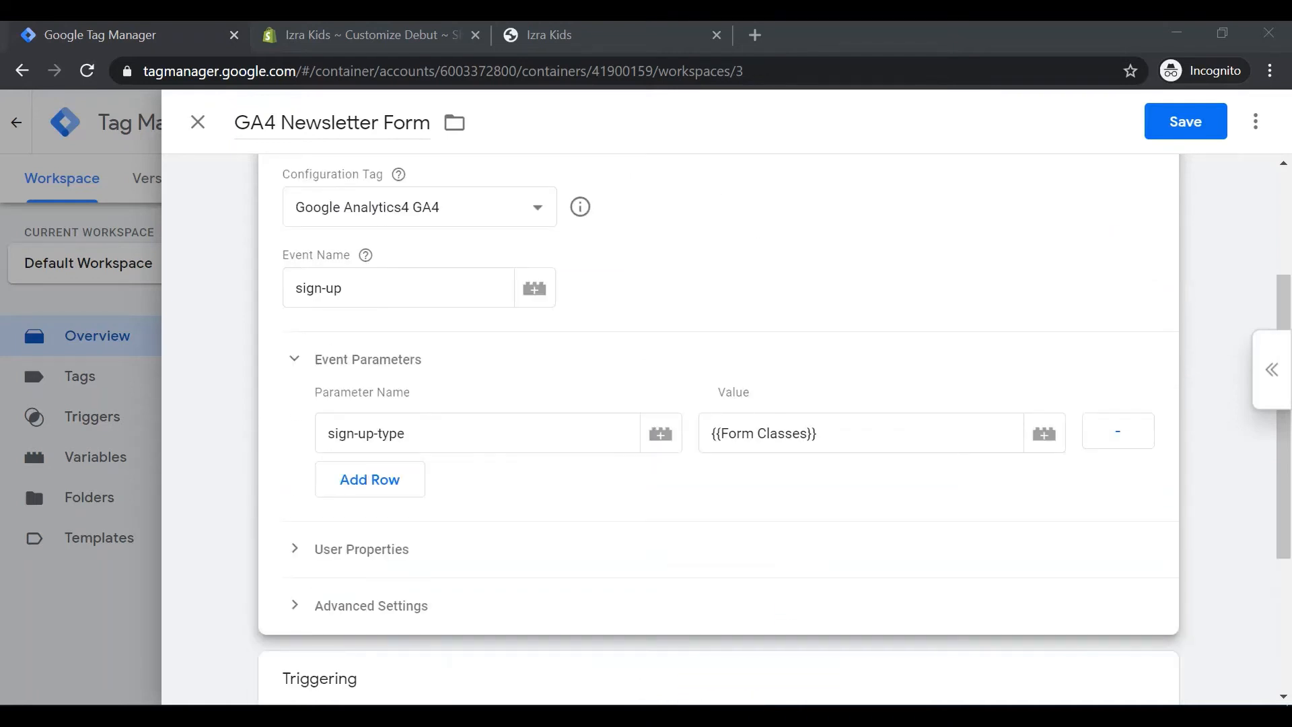
Create a new firing trigger for the tag, named NewsLetter Form, with the Element Visibility trigger type.
{"action": "scroll", "coordinate": [719, 539], "scroll_direction": "down", "scroll_amount": 3}
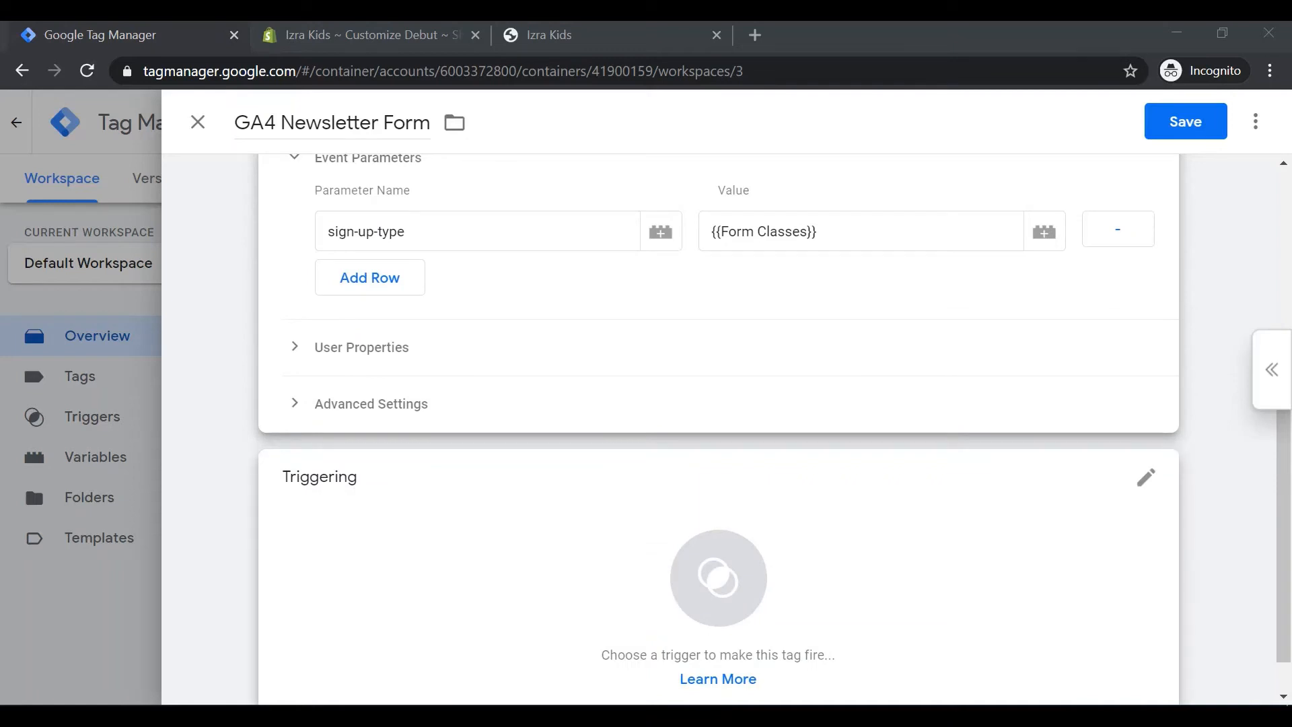
{"action": "left_click", "coordinate": [718, 578]}
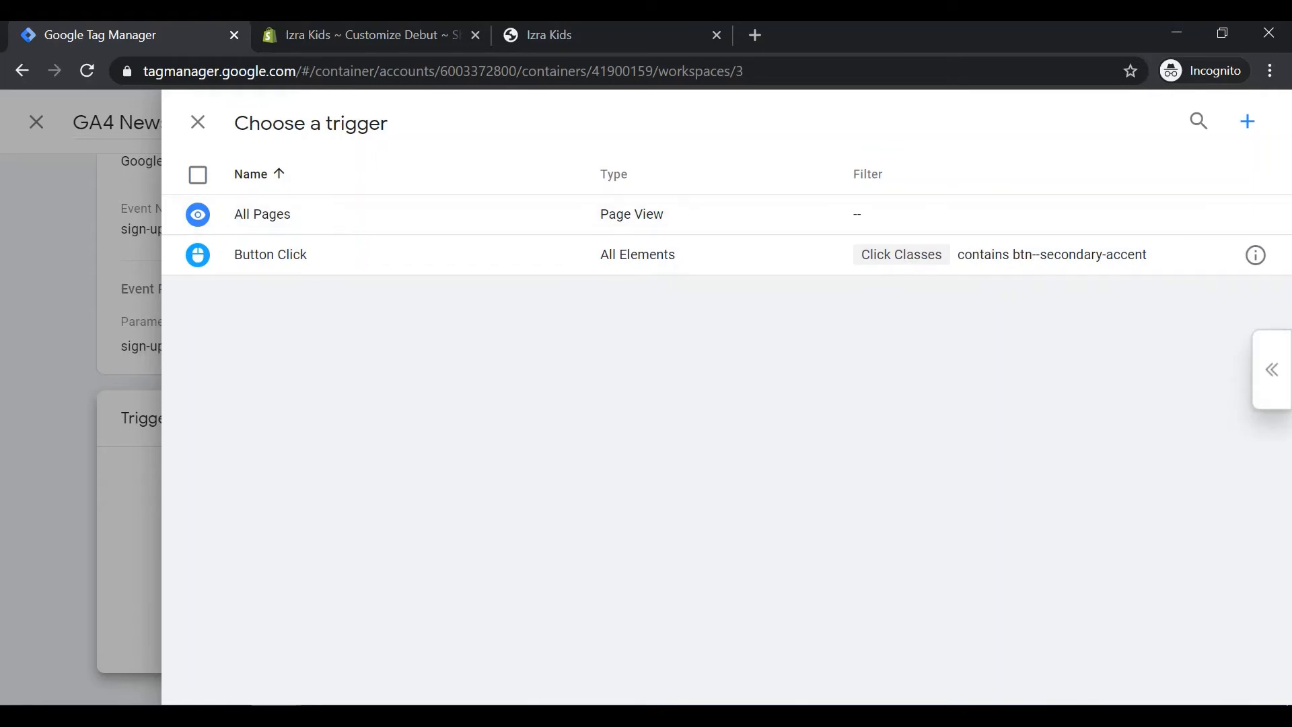
{"action": "left_click", "coordinate": [1248, 121]}
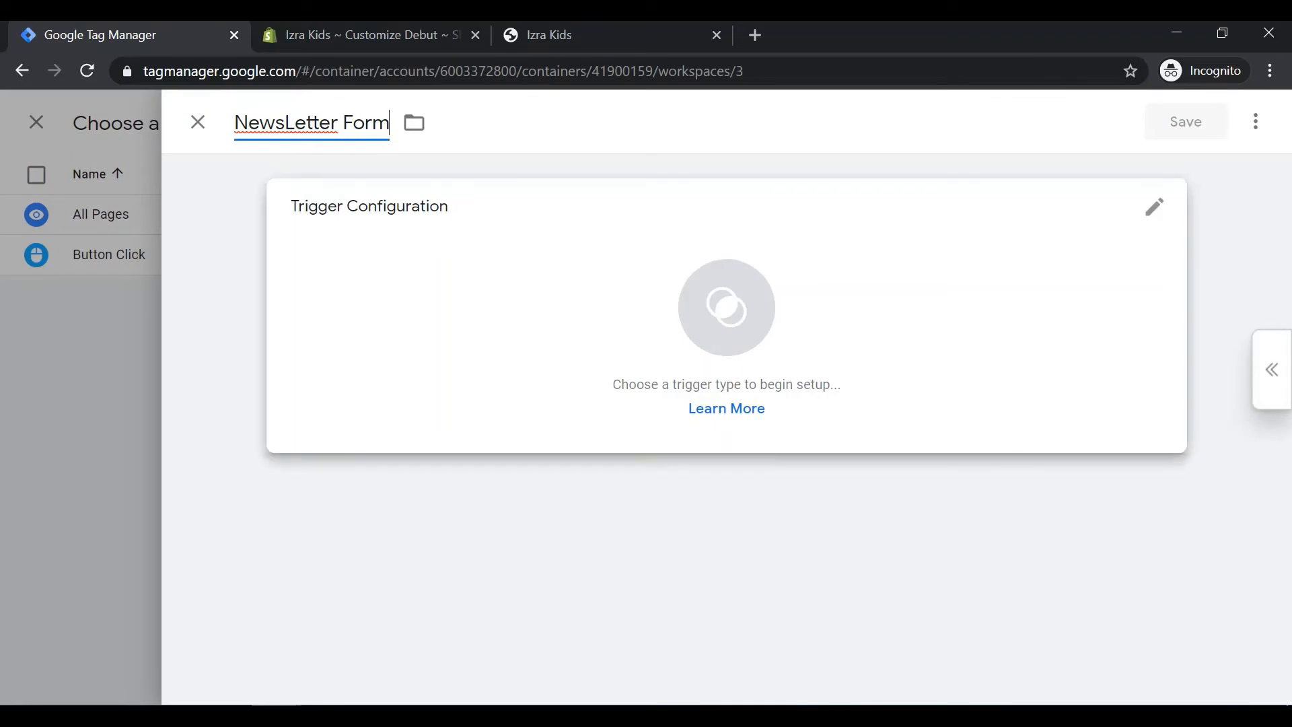
{"action": "left_click", "coordinate": [727, 307]}
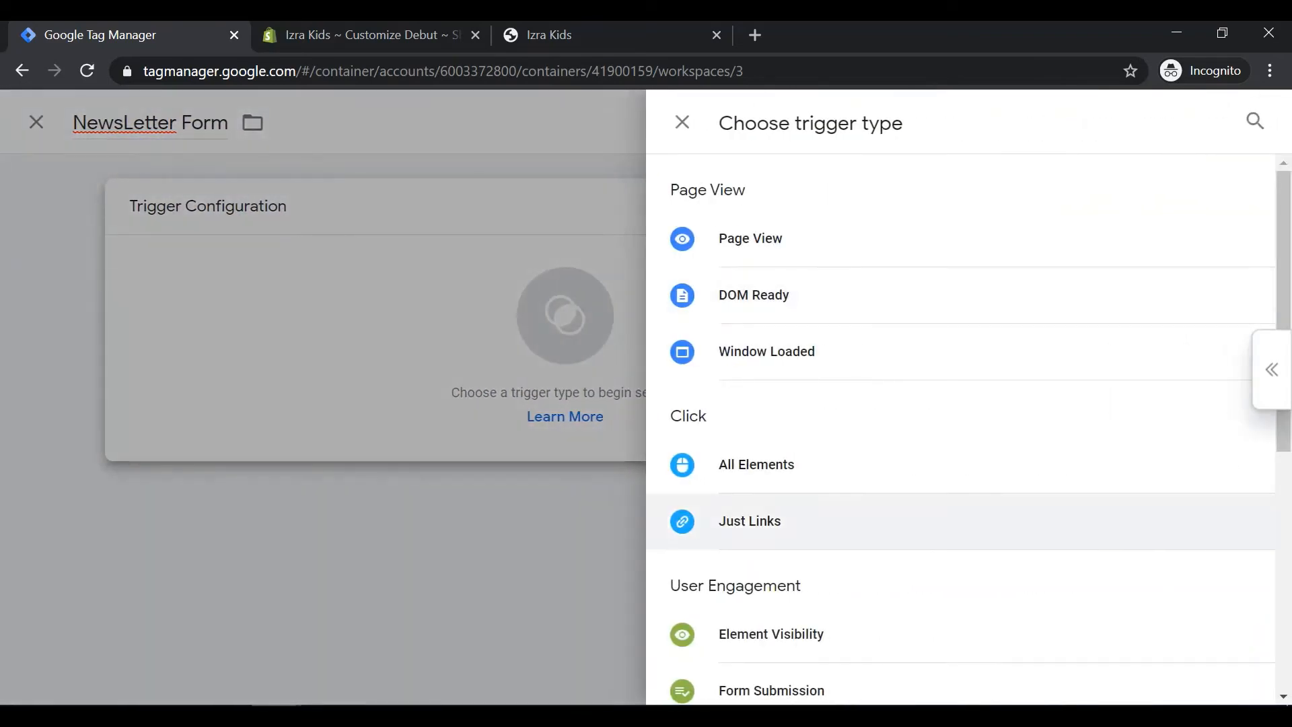
{"action": "scroll", "coordinate": [942, 532], "scroll_direction": "down", "scroll_amount": 3}
{"action": "left_click", "coordinate": [771, 433]}
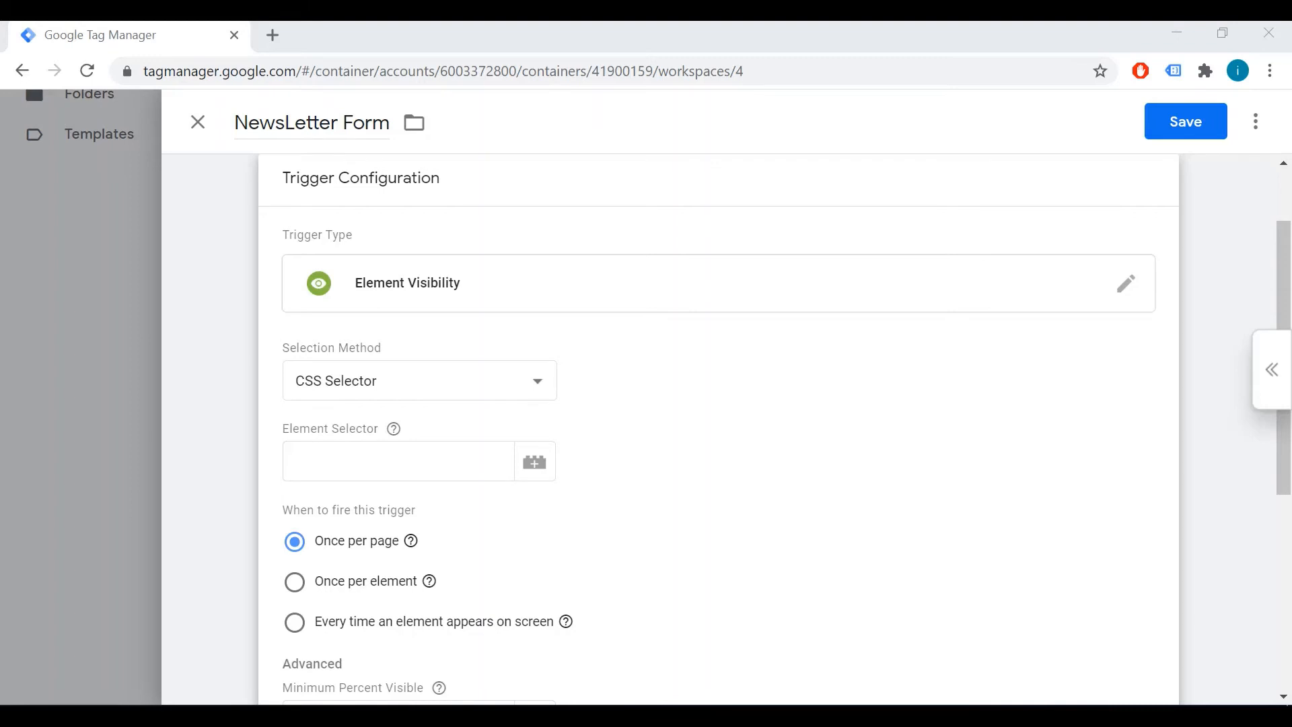
Set the trigger's selection method to CSS Selector and paste the success message's selector, ending in message.form-message--success, checking it from its start.
{"action": "left_click", "coordinate": [420, 381]}
{"action": "left_click", "coordinate": [377, 427]}
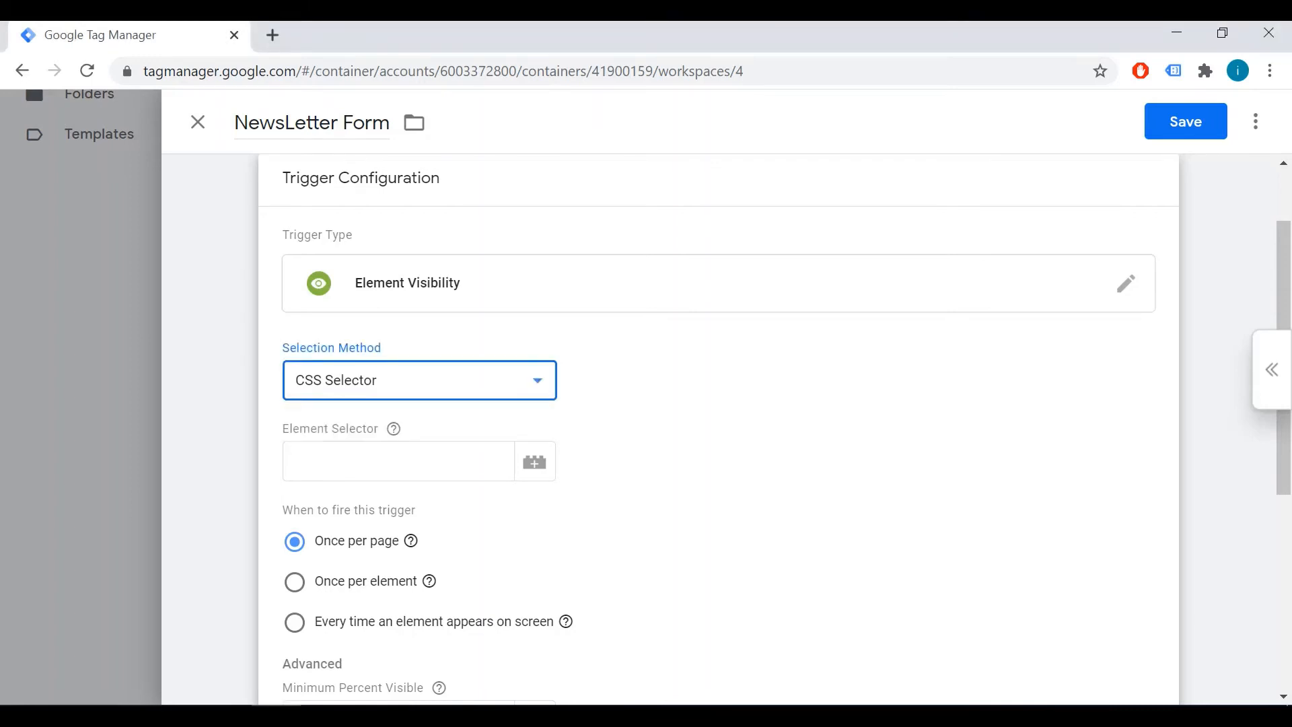
{"action": "left_click", "coordinate": [398, 461]}
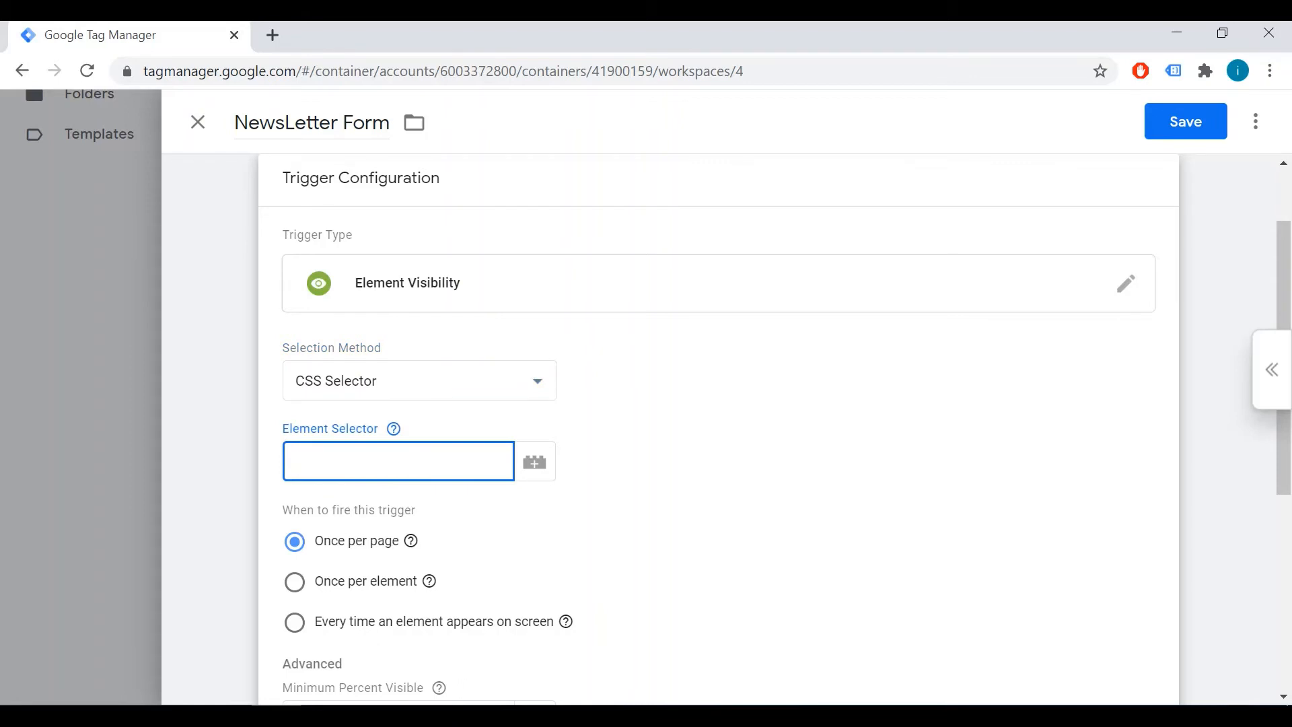
{"action": "key", "text": "ctrl+v"}
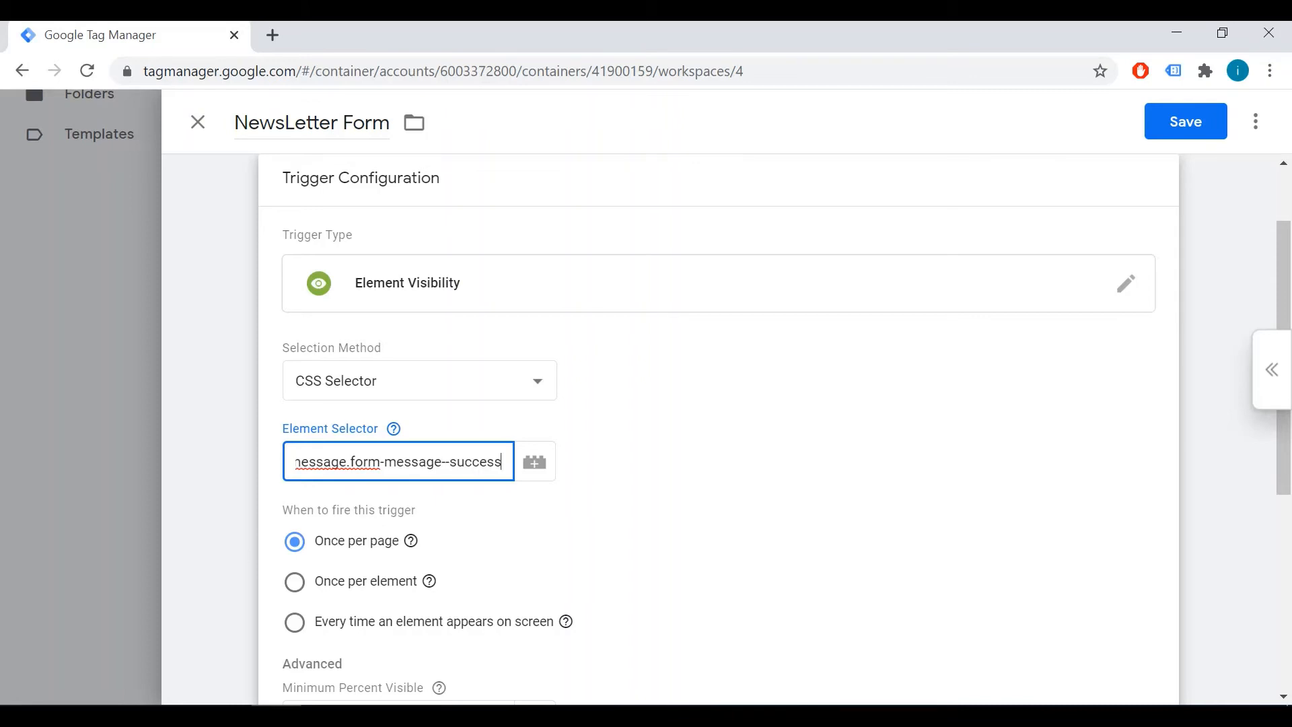
{"action": "left_click", "coordinate": [339, 462]}
{"action": "key", "text": "Left"}
{"action": "key", "text": "Left"}
{"action": "key", "text": "Left"}
{"action": "key", "text": "Left"}
{"action": "key", "text": "Left"}
{"action": "key", "text": "Left"}
{"action": "key", "text": "Left"}
{"action": "key", "text": "Left"}
{"action": "key", "text": "Left"}
{"action": "key", "text": "Left"}
{"action": "key", "text": "Left"}
{"action": "key", "text": "Left"}
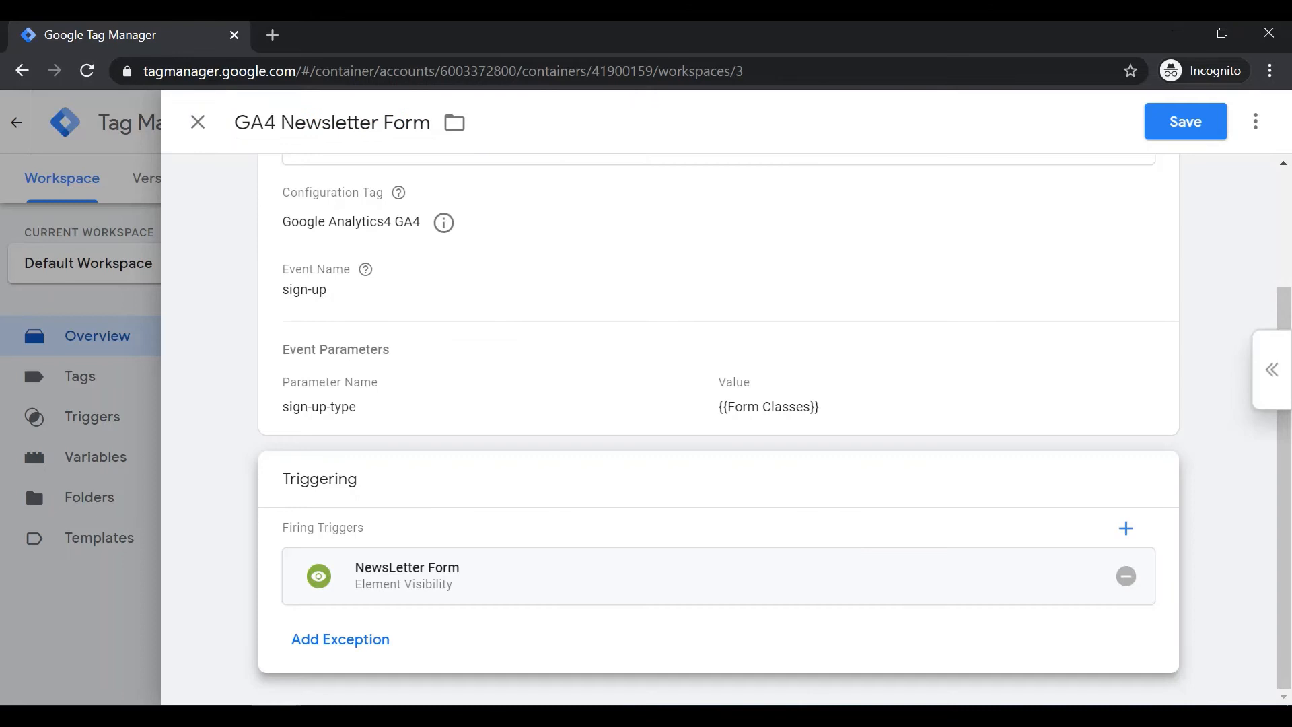
Save the GA4 Newsletter Form tag and start preview mode on the store.
{"action": "left_click", "coordinate": [1186, 122]}
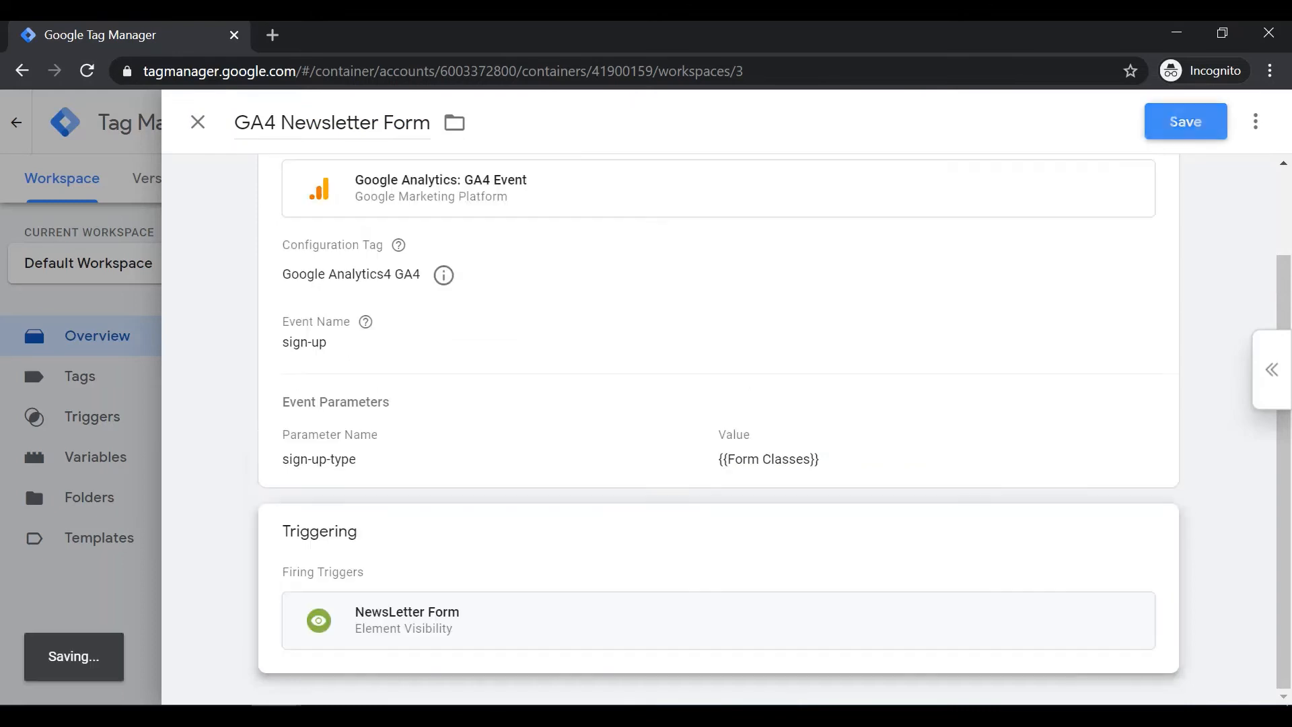
{"action": "left_click", "coordinate": [1100, 180]}
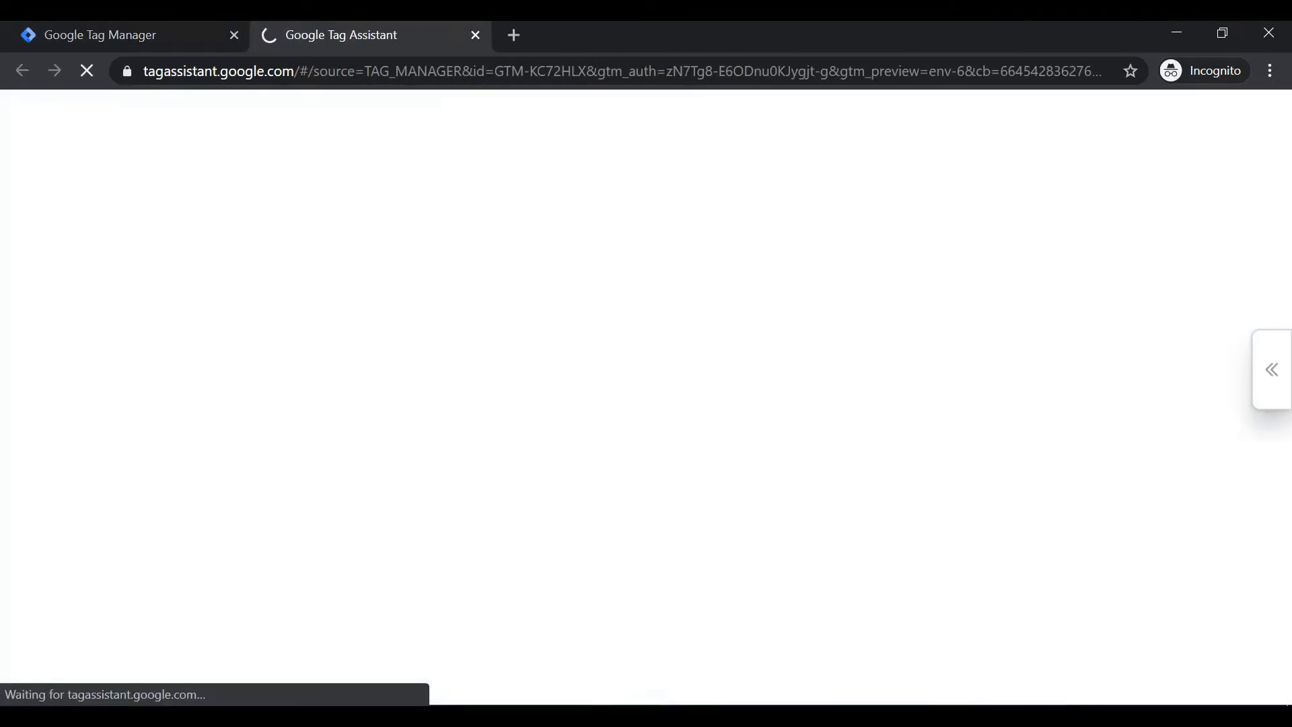
{"action": "left_click", "coordinate": [646, 635]}
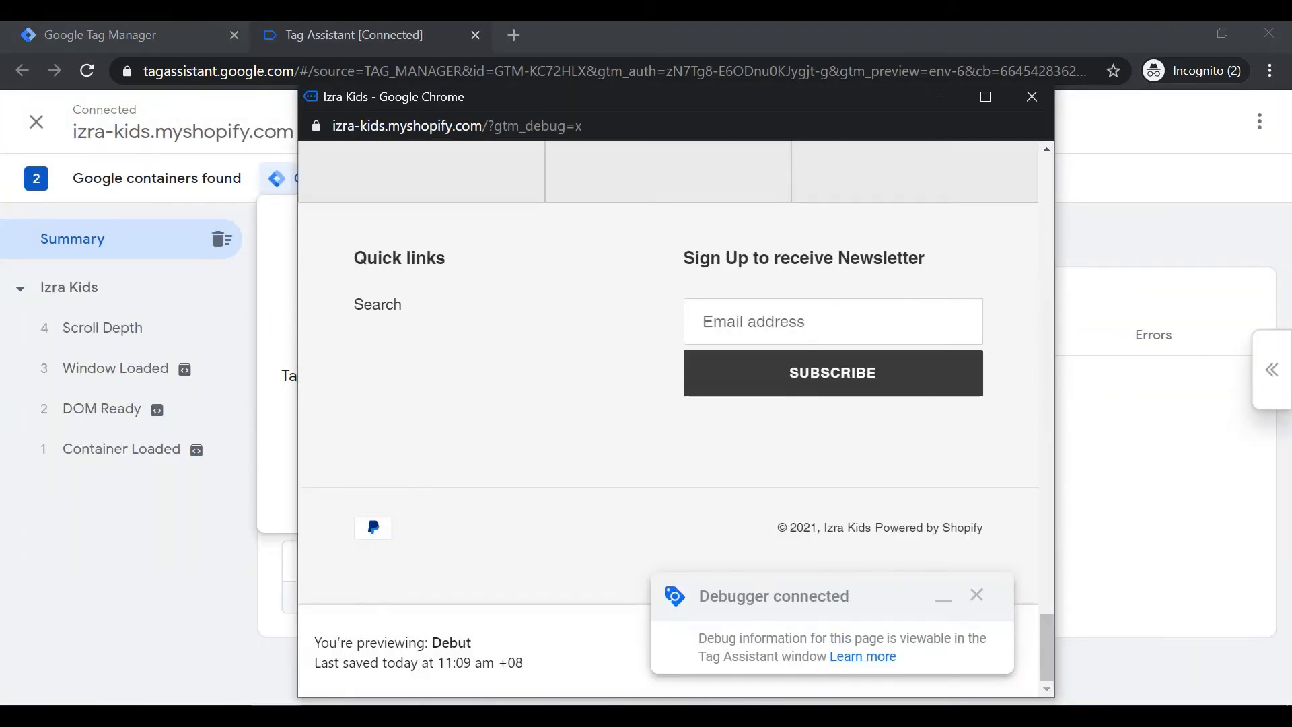
Subscribe to the newsletter in the previewed store's footer with the suggested e-mail address, and go to the debug information in Tag Assistant.
{"action": "left_click", "coordinate": [832, 321]}
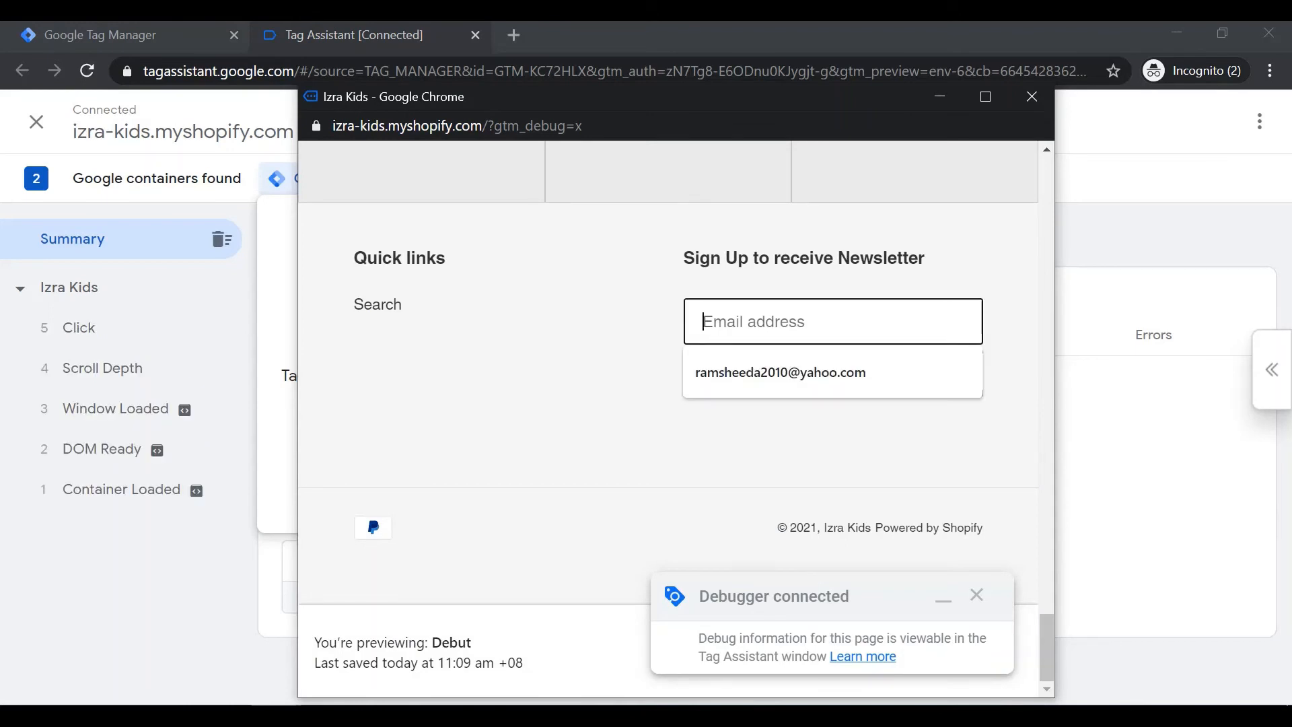
{"action": "left_click", "coordinate": [776, 372]}
{"action": "left_click", "coordinate": [833, 372]}
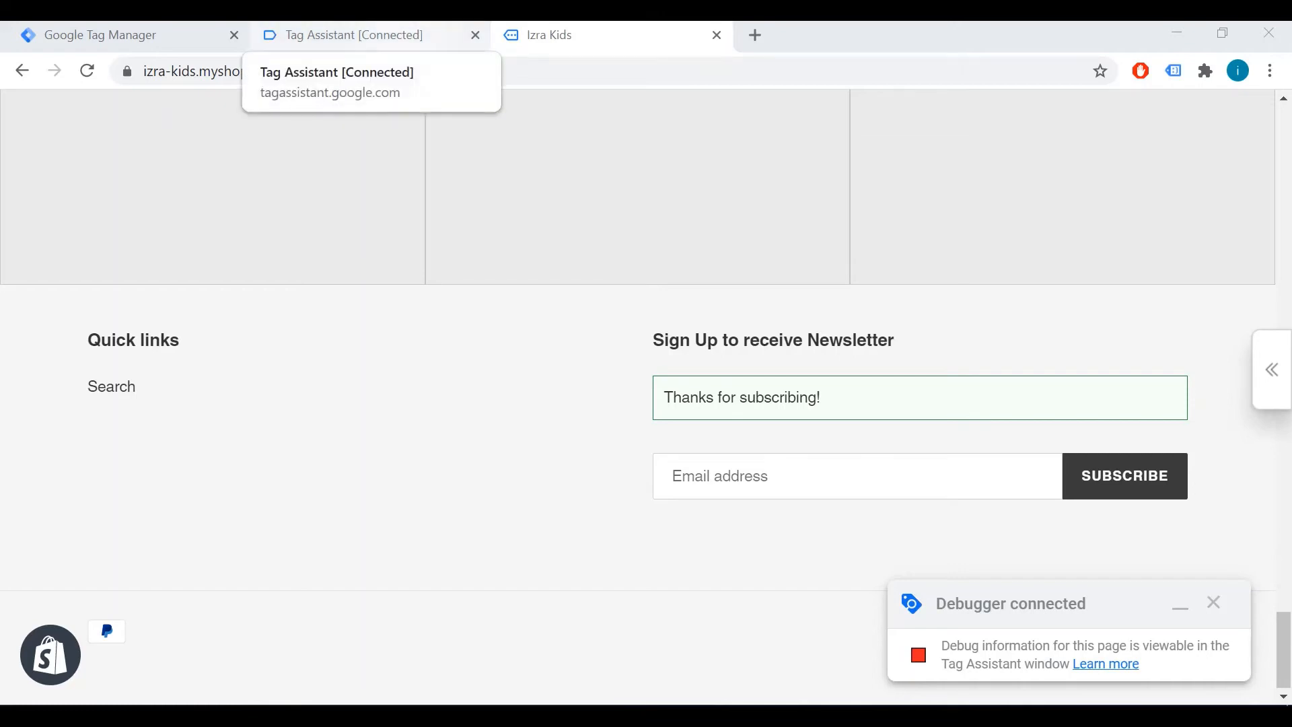
{"action": "left_click", "coordinate": [357, 35]}
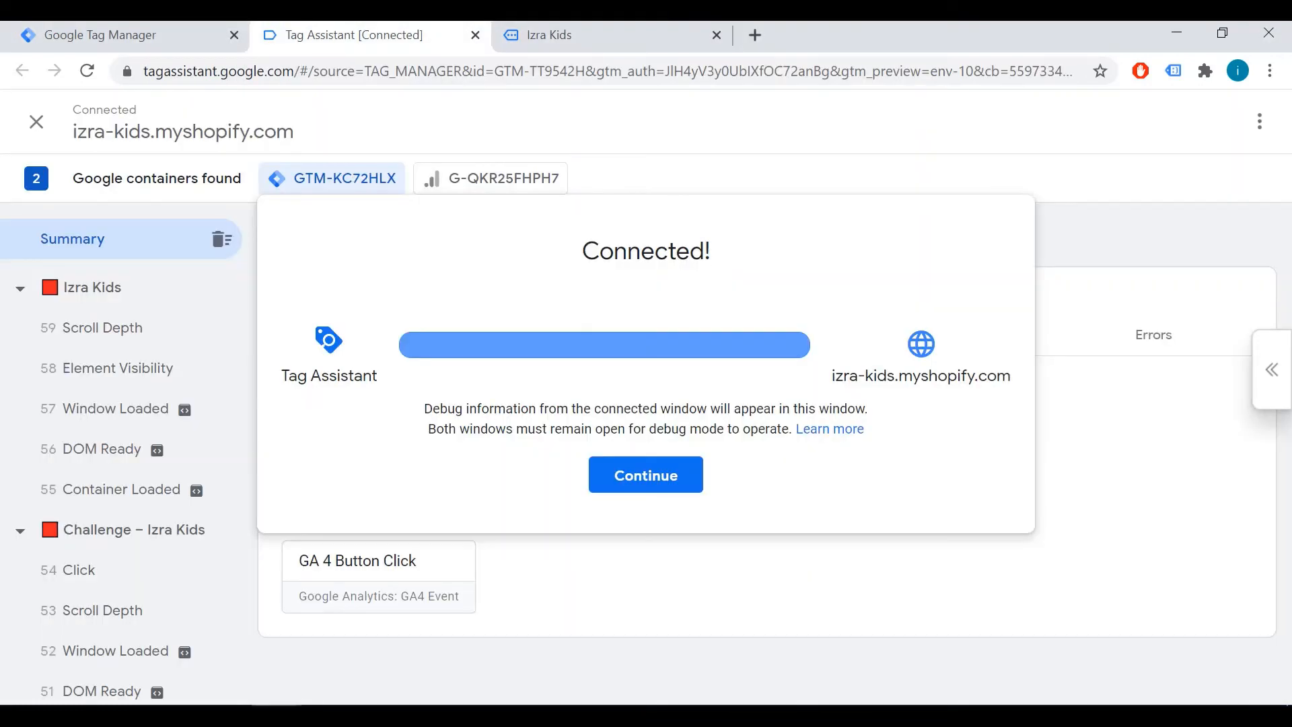
{"action": "left_click", "coordinate": [646, 470]}
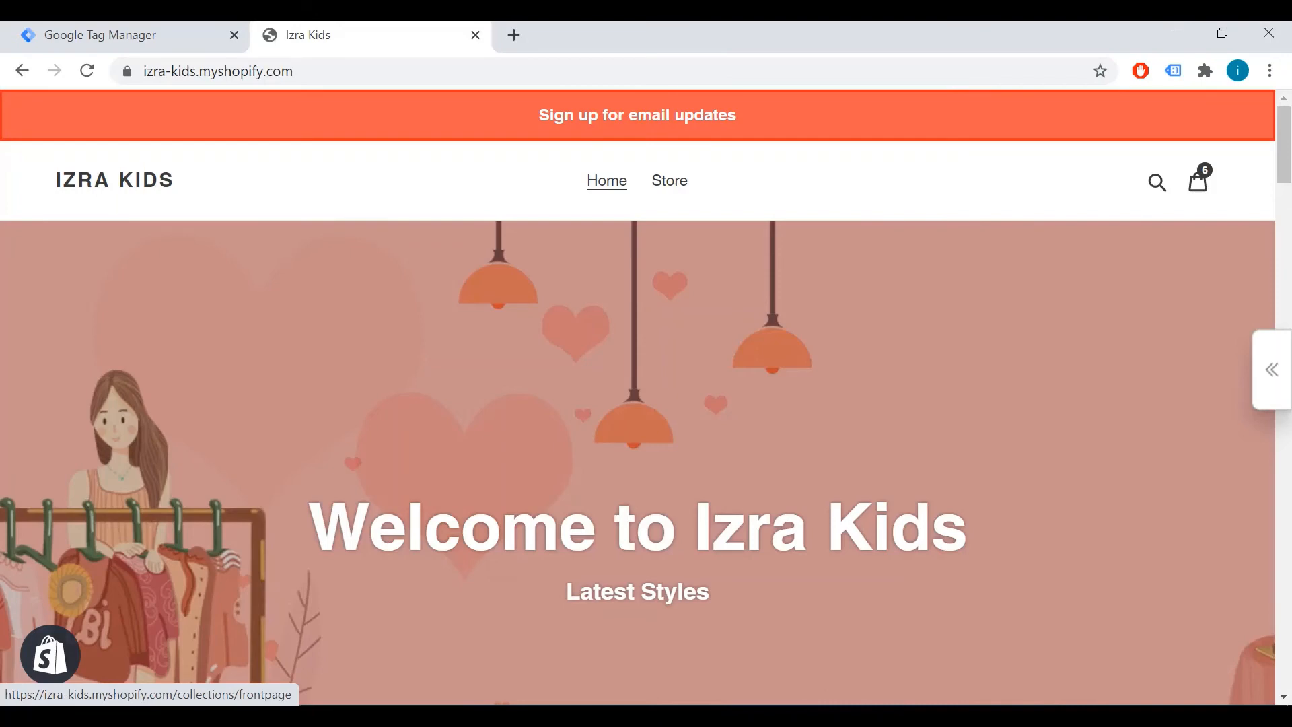
Inspect the HTML of the "Sign up for email updates" announcement bar at the top of the store's home page.
{"action": "right_click", "coordinate": [632, 120]}
{"action": "left_click", "coordinate": [674, 309]}
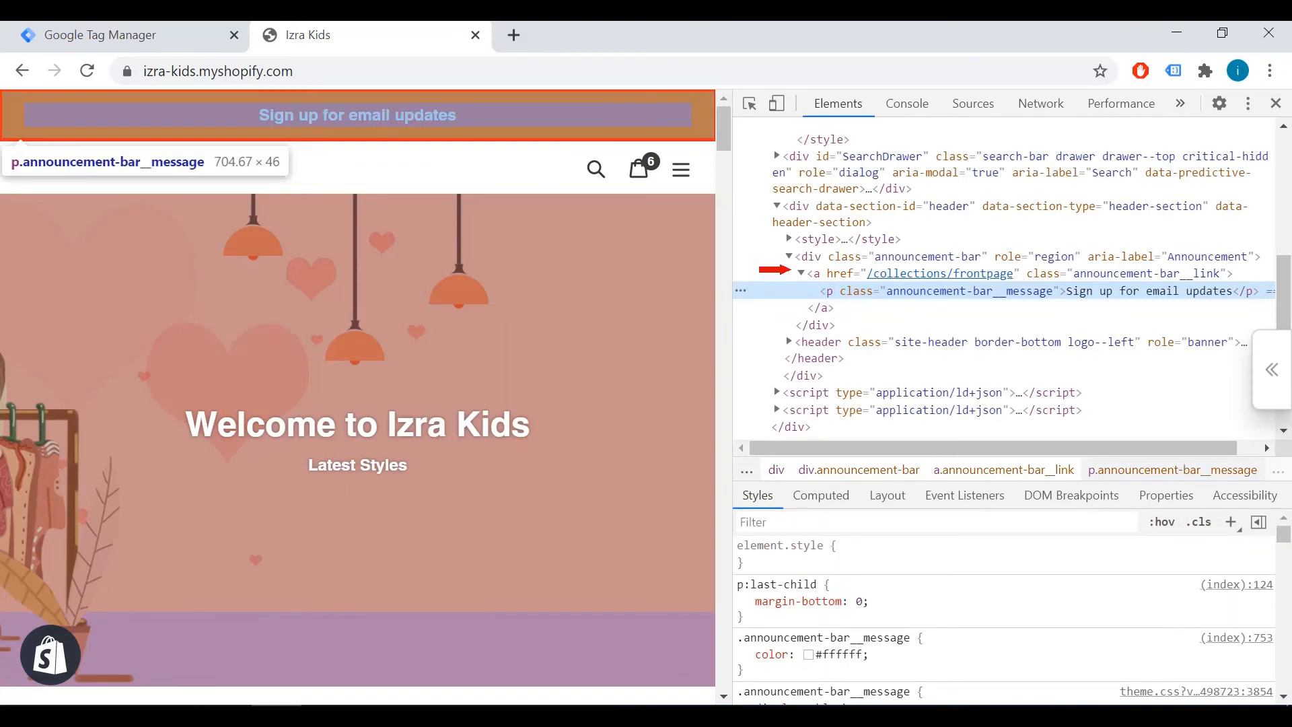
{"action": "key", "text": "h"}
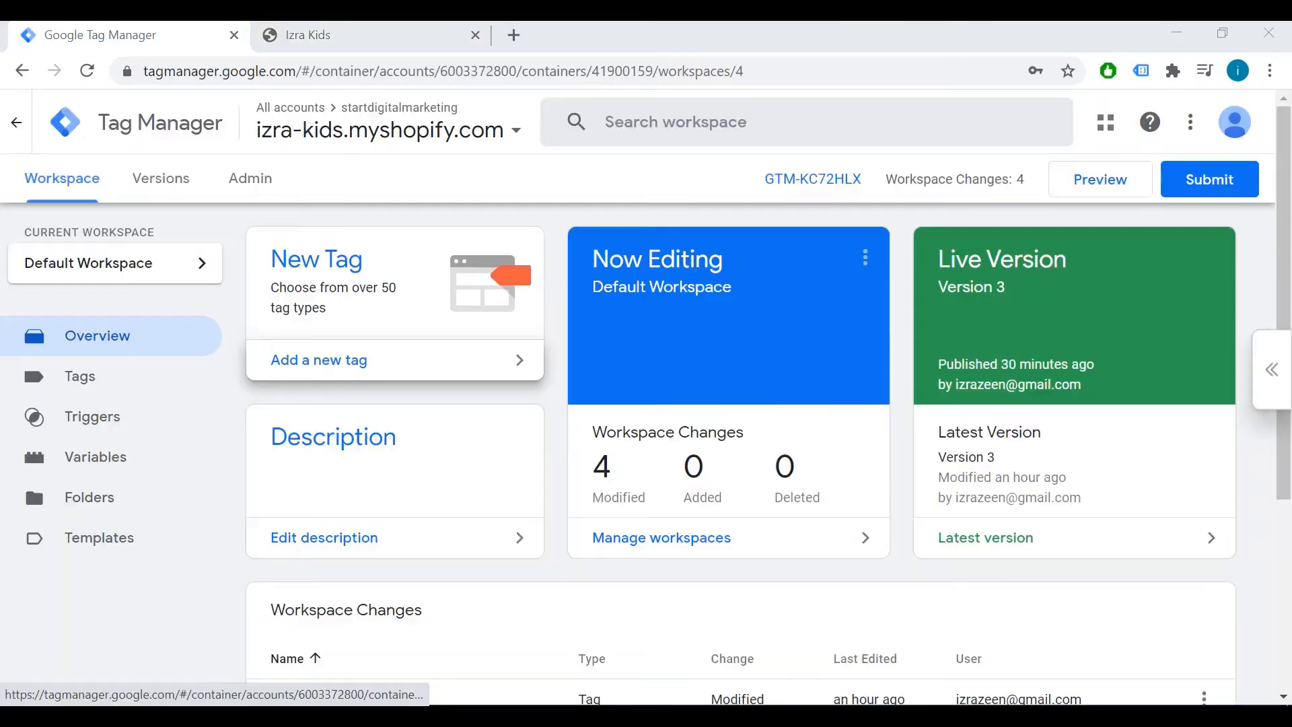
Create a tag named GA4 Announcement Click with the type Google Analytics: GA4 Event.
{"action": "left_click", "coordinate": [319, 361]}
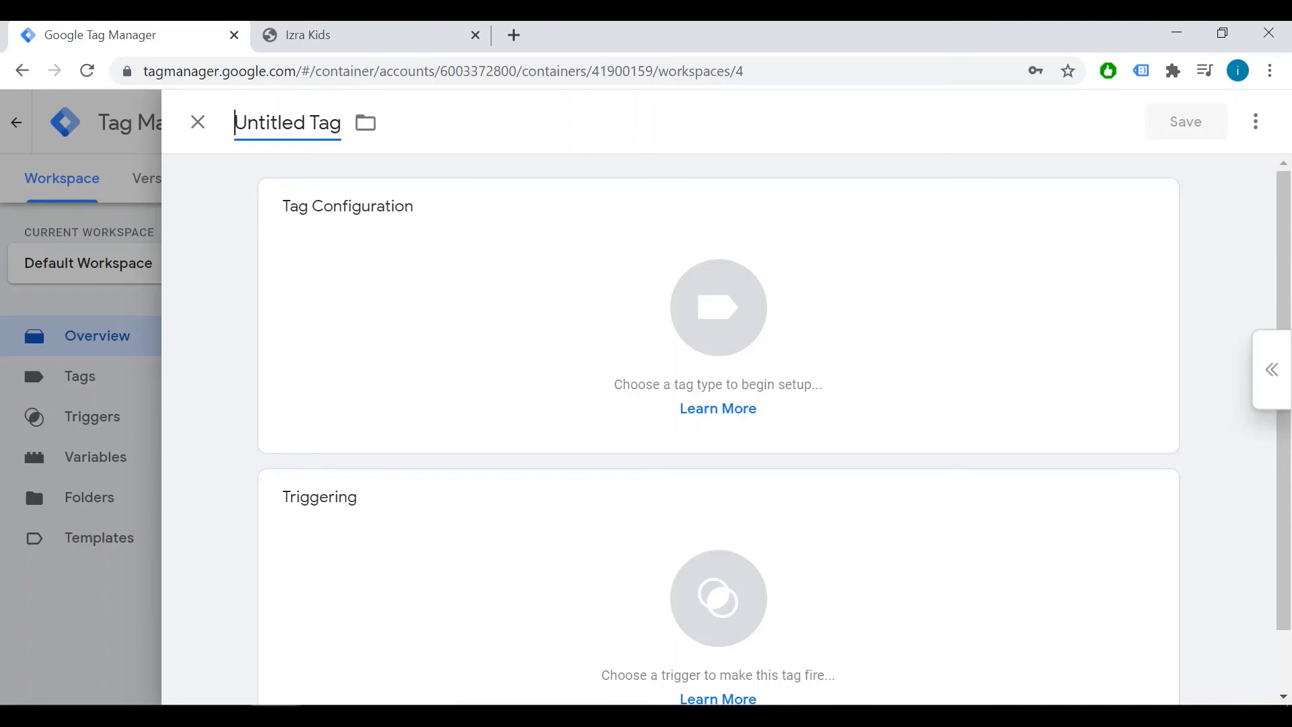
{"action": "key", "text": "shift+End"}
{"action": "type", "text": "GA4 Announcement Click"}
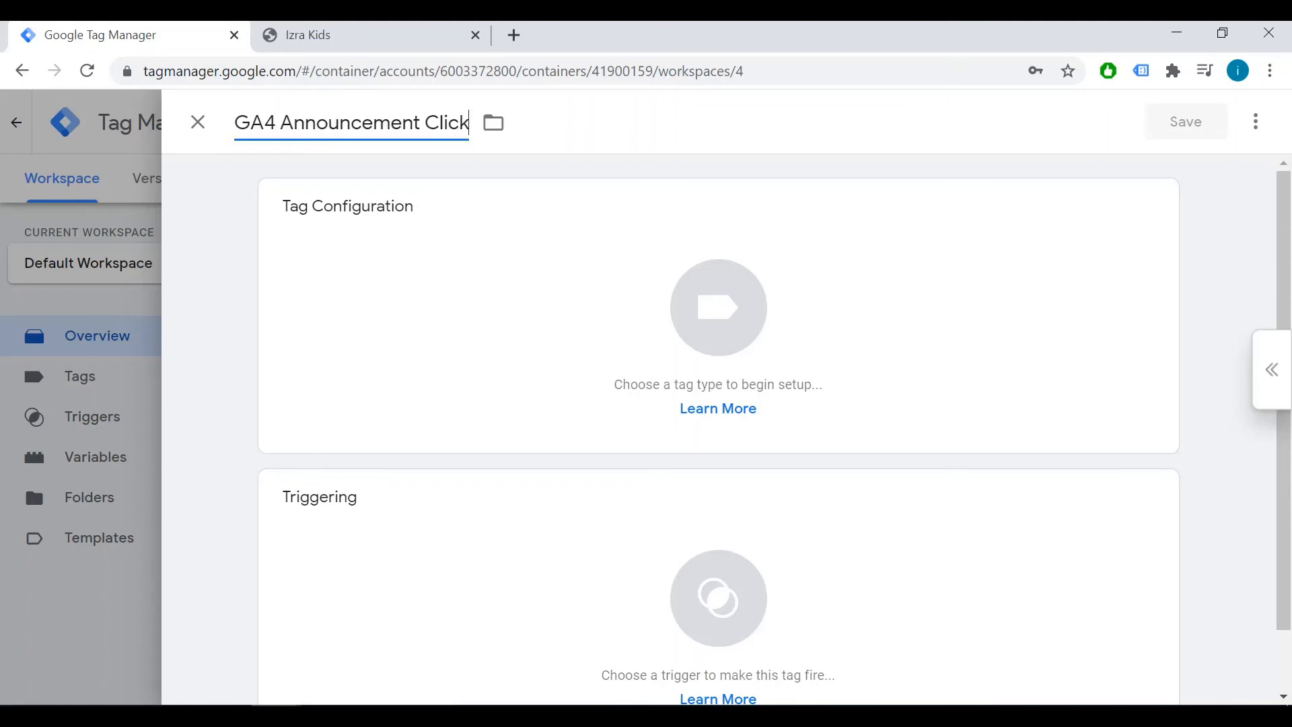
{"action": "left_click", "coordinate": [718, 307]}
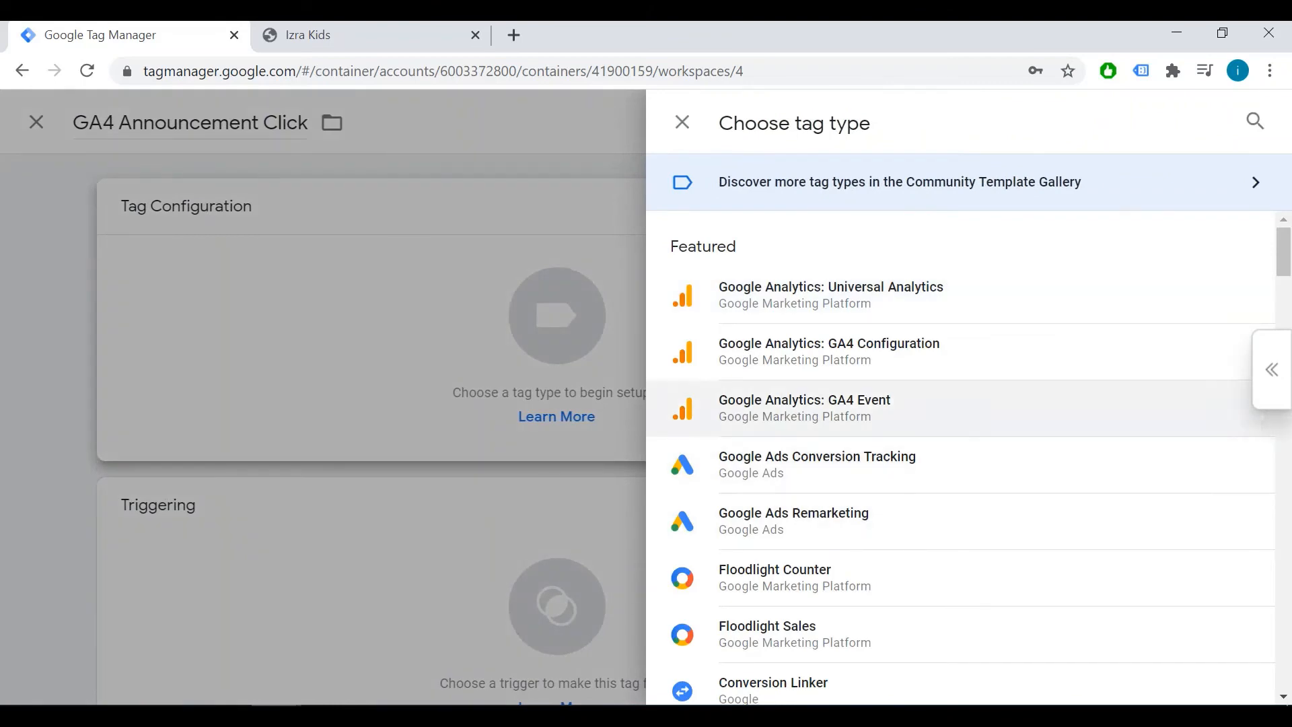
{"action": "left_click", "coordinate": [841, 408]}
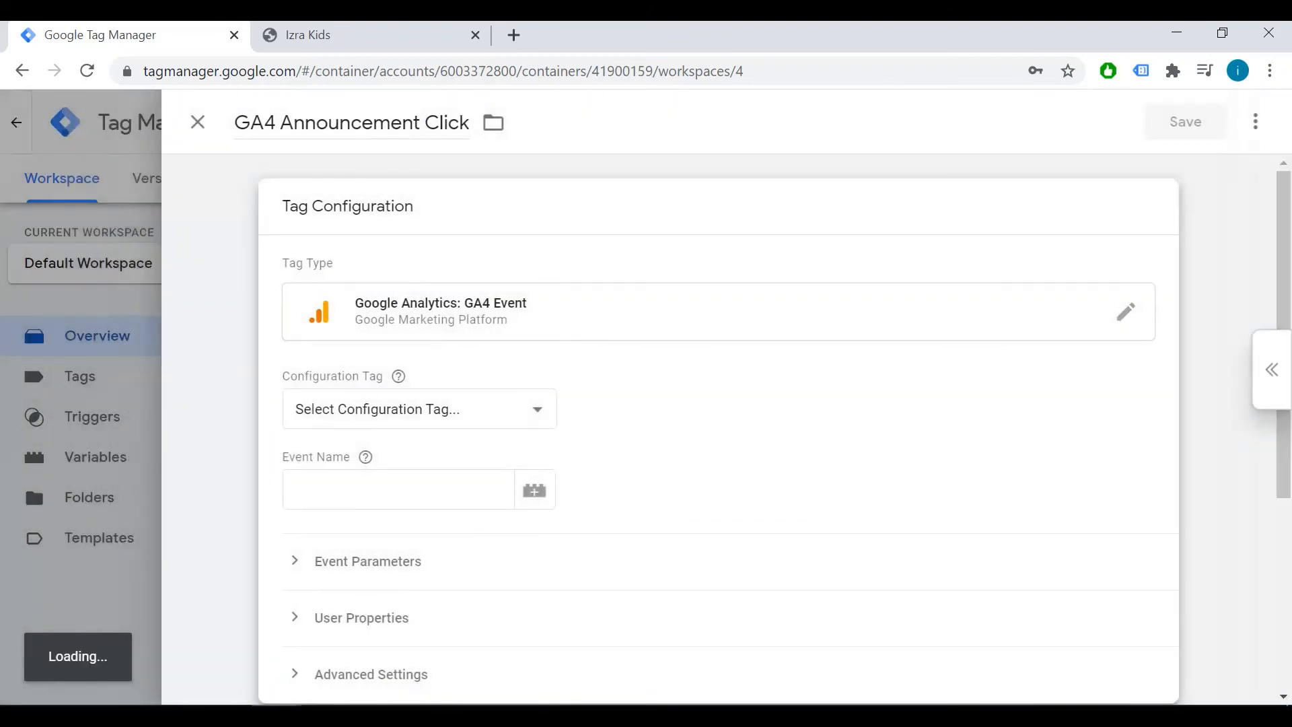
Set the tag's configuration tag to Google Analytics4 GA4 and its event name to promotion.
{"action": "left_click", "coordinate": [419, 408]}
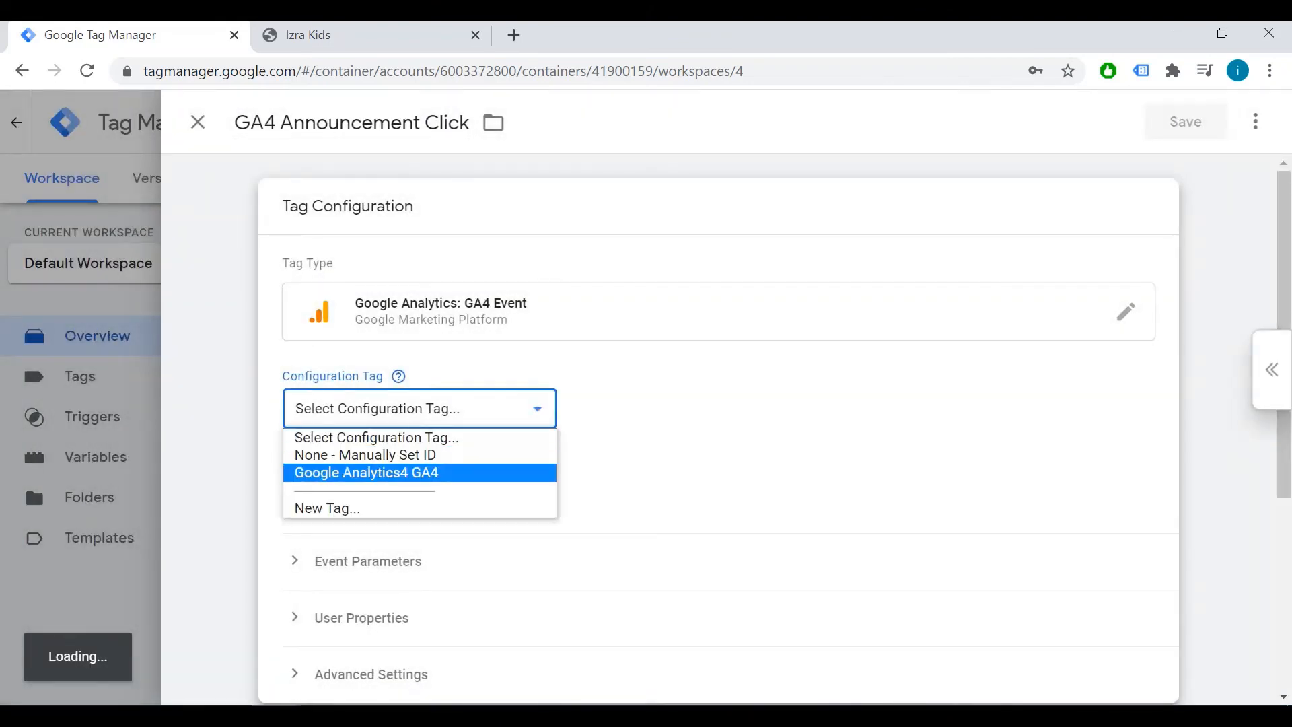
{"action": "left_click", "coordinate": [366, 472]}
{"action": "scroll", "coordinate": [719, 430], "scroll_direction": "down", "scroll_amount": 1}
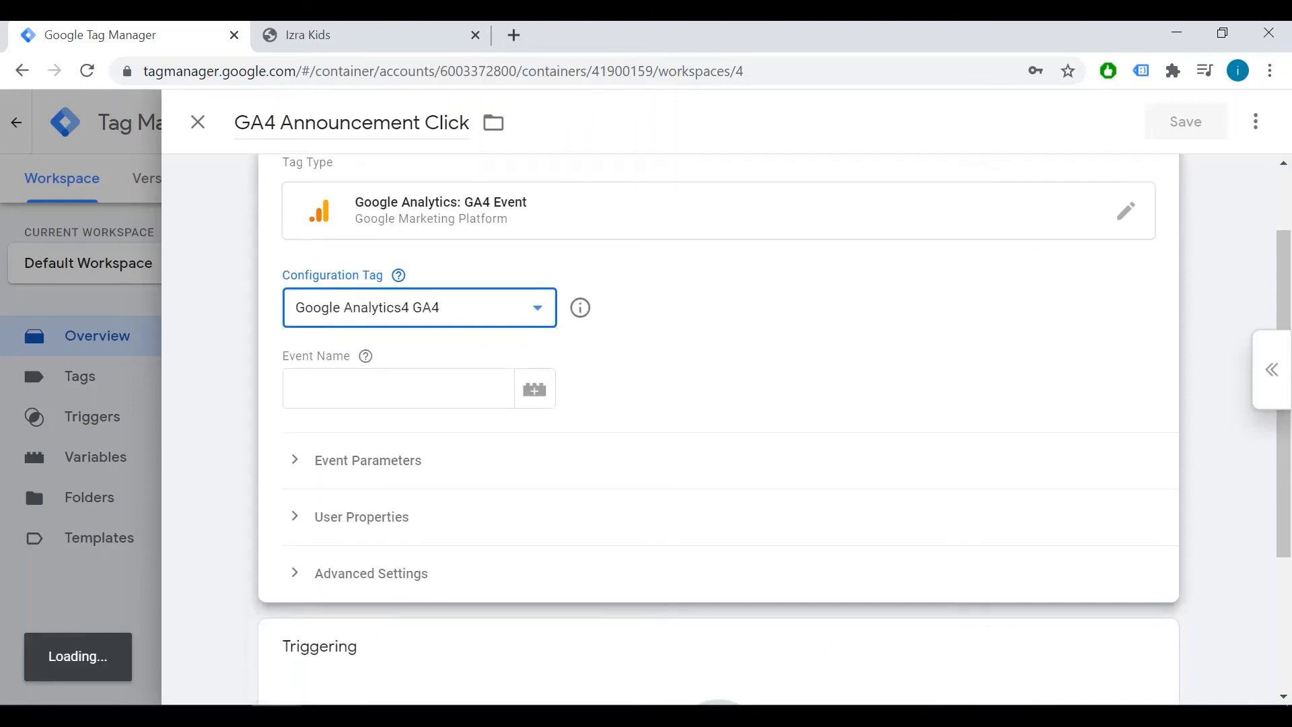
{"action": "left_click", "coordinate": [398, 389]}
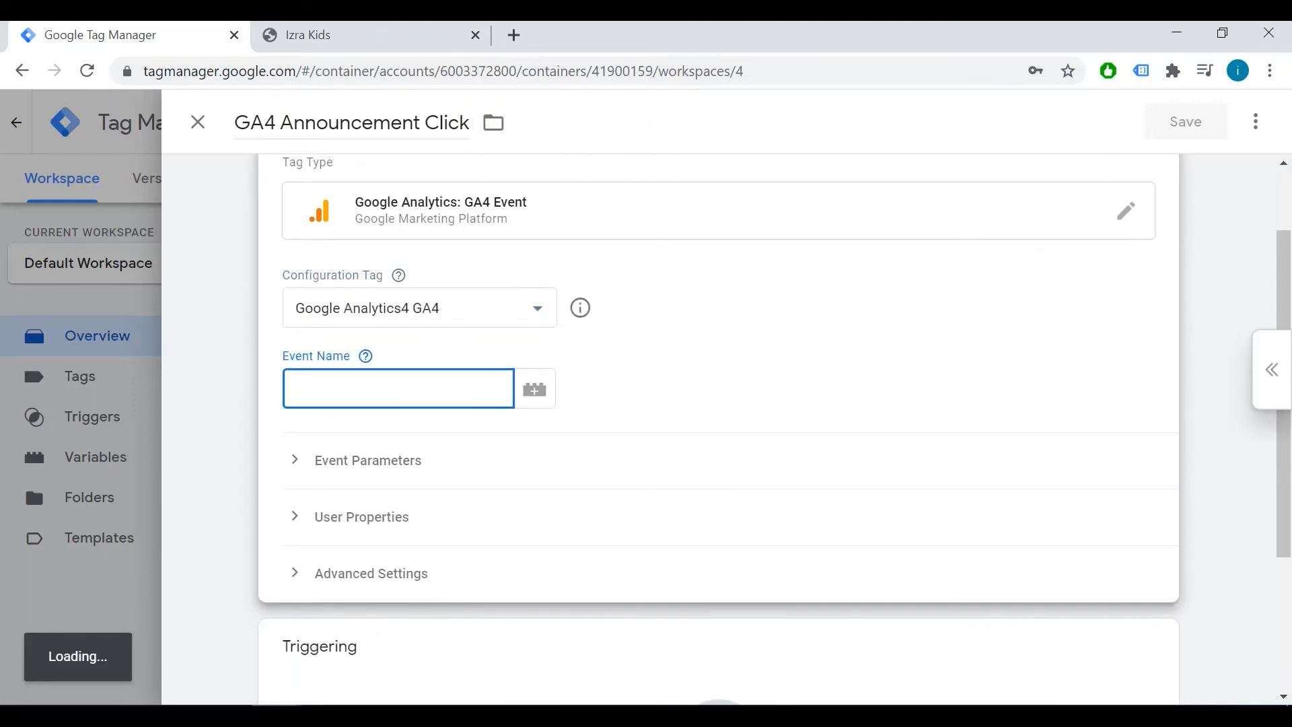
{"action": "type", "text": "promotion"}
{"action": "left_click", "coordinate": [719, 388]}
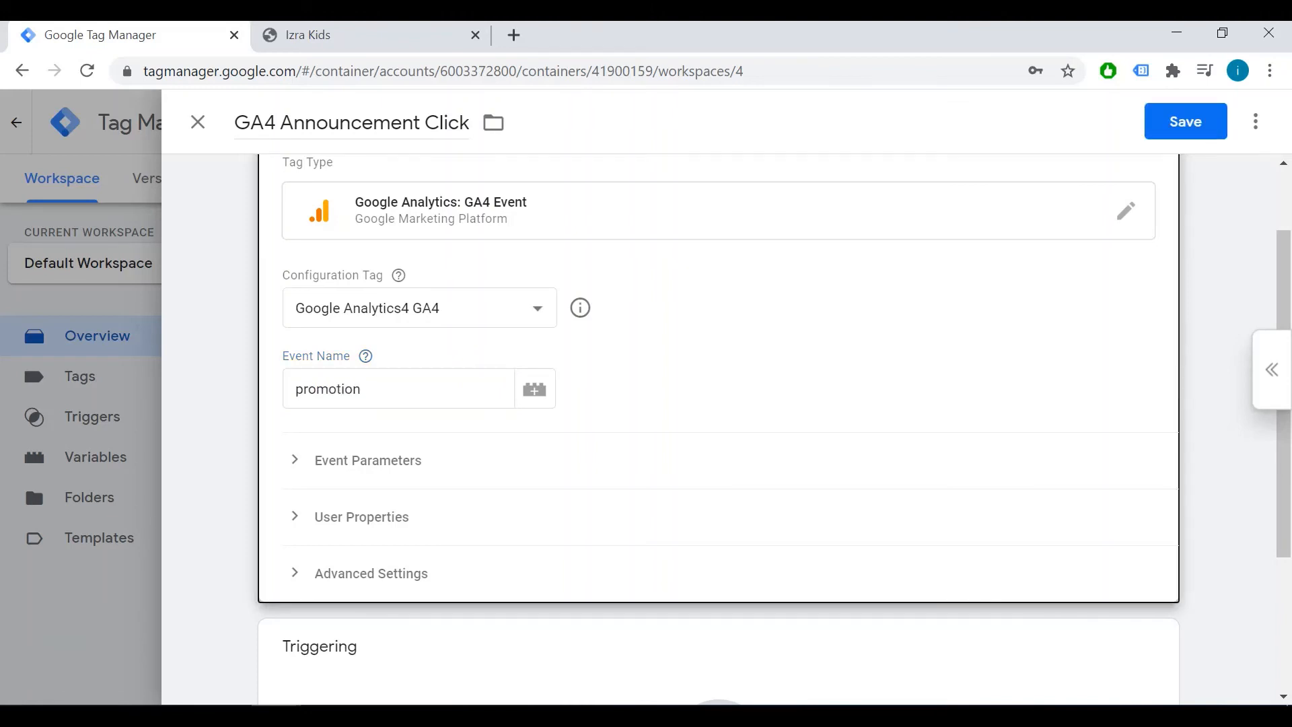
Add an event parameter named promotion-id with the Click Classes variable as its value.
{"action": "left_click", "coordinate": [369, 461]}
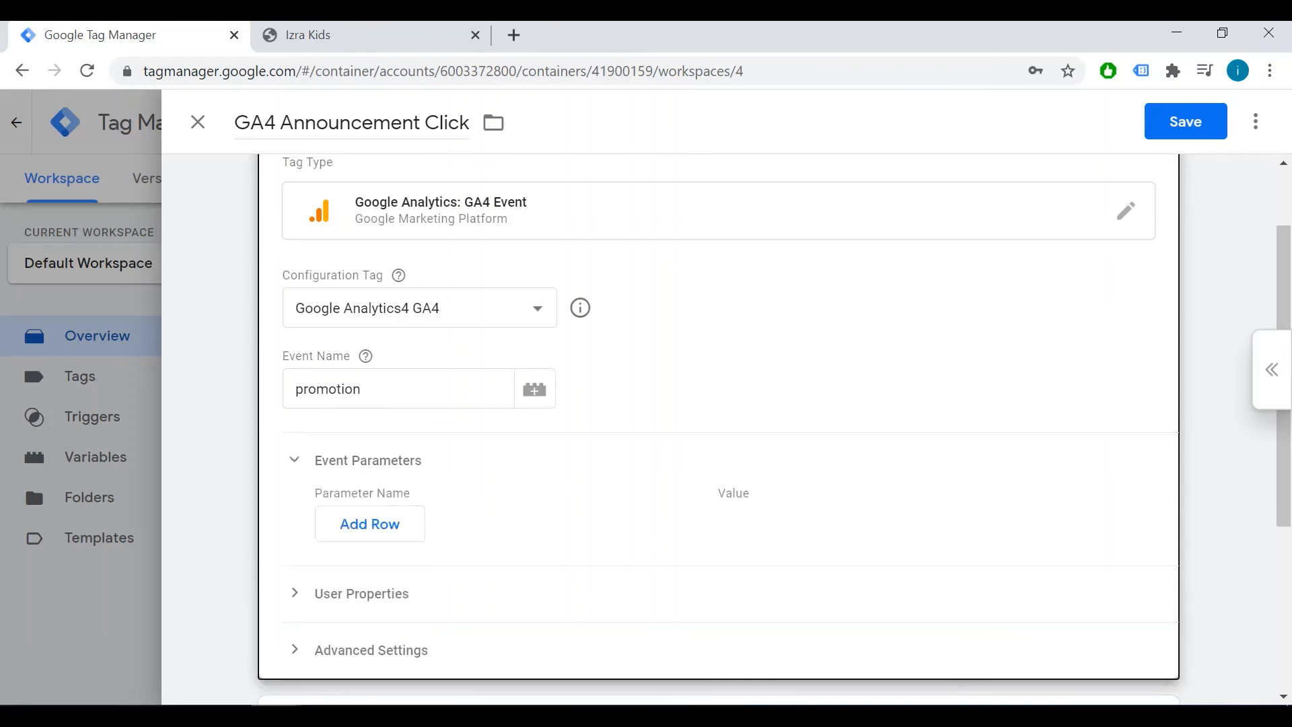
{"action": "scroll", "coordinate": [377, 444], "scroll_direction": "down", "scroll_amount": 1}
{"action": "left_click", "coordinate": [370, 423]}
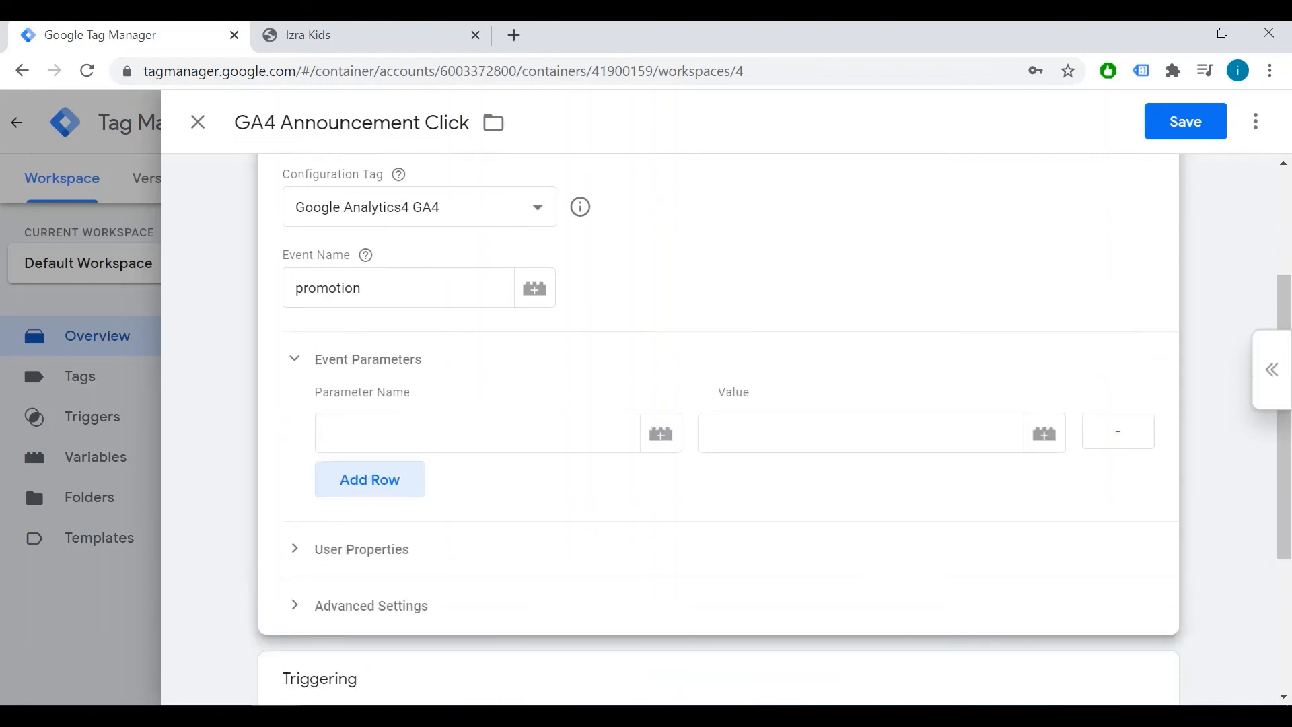
{"action": "left_click", "coordinate": [384, 433]}
{"action": "type", "text": "pro"}
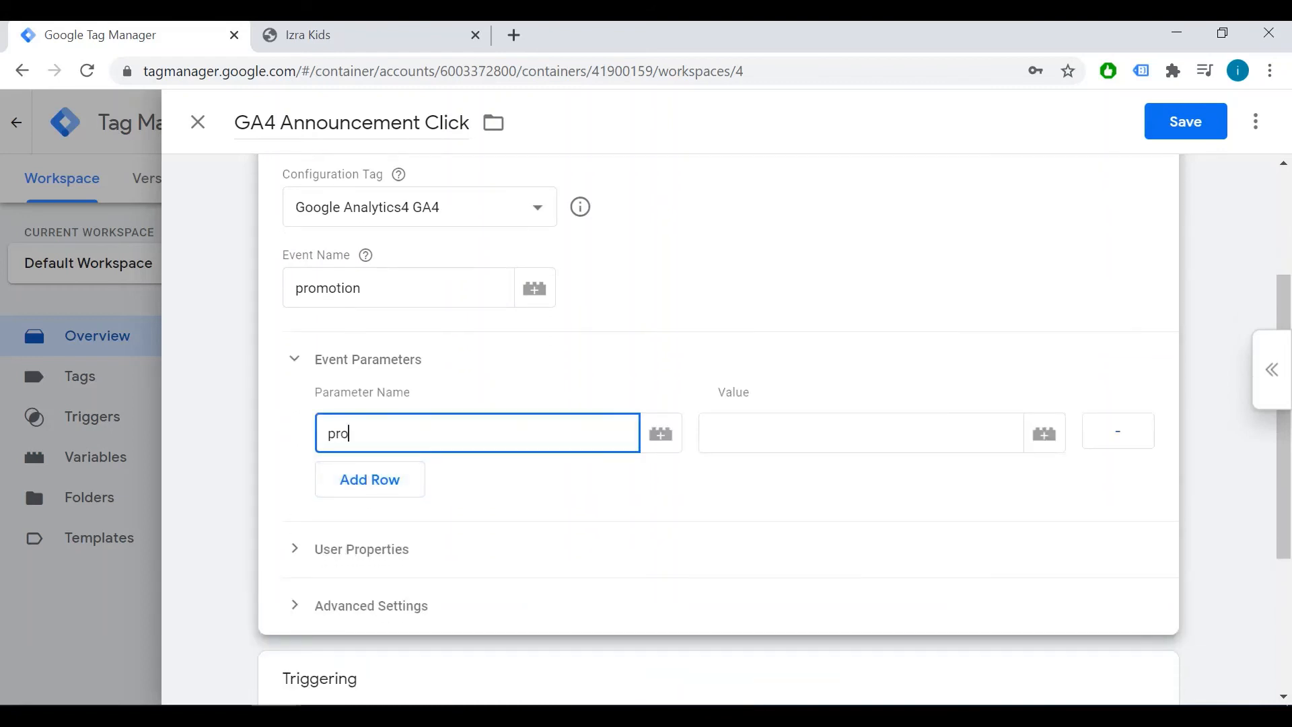
{"action": "type", "text": "motion-id"}
{"action": "left_click", "coordinate": [712, 433]}
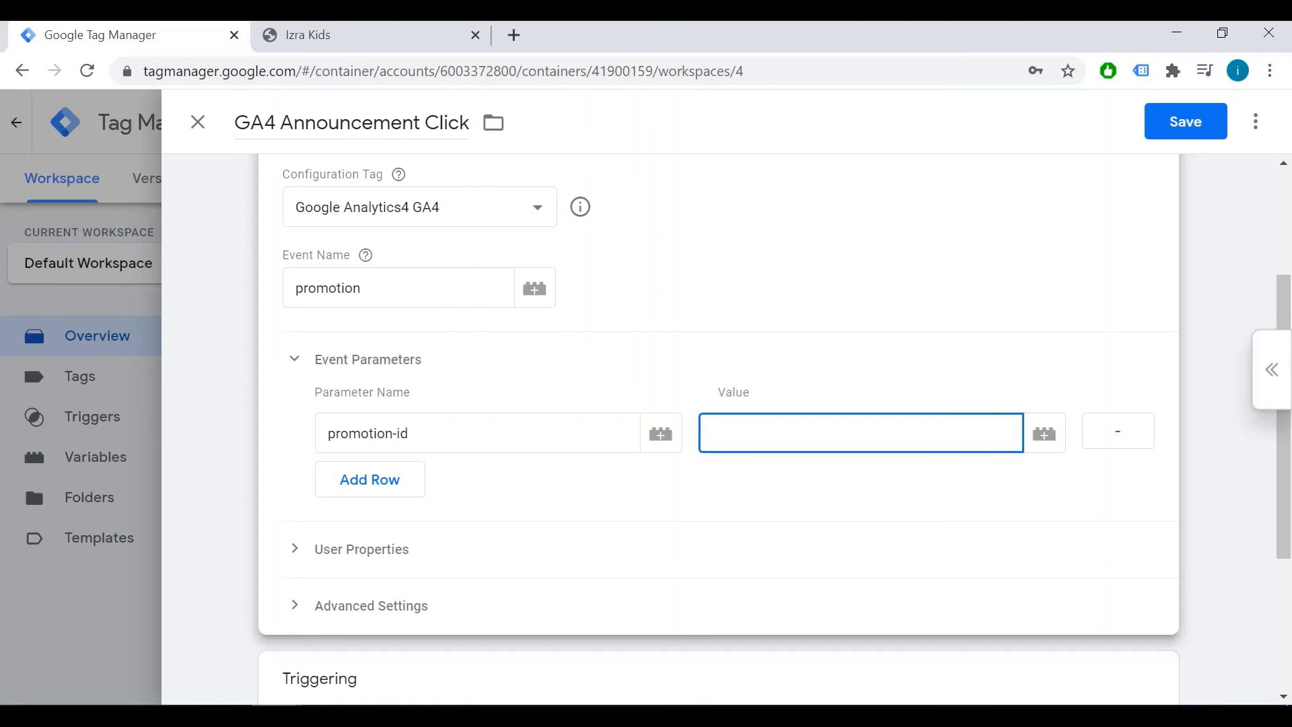
{"action": "left_click", "coordinate": [1044, 434]}
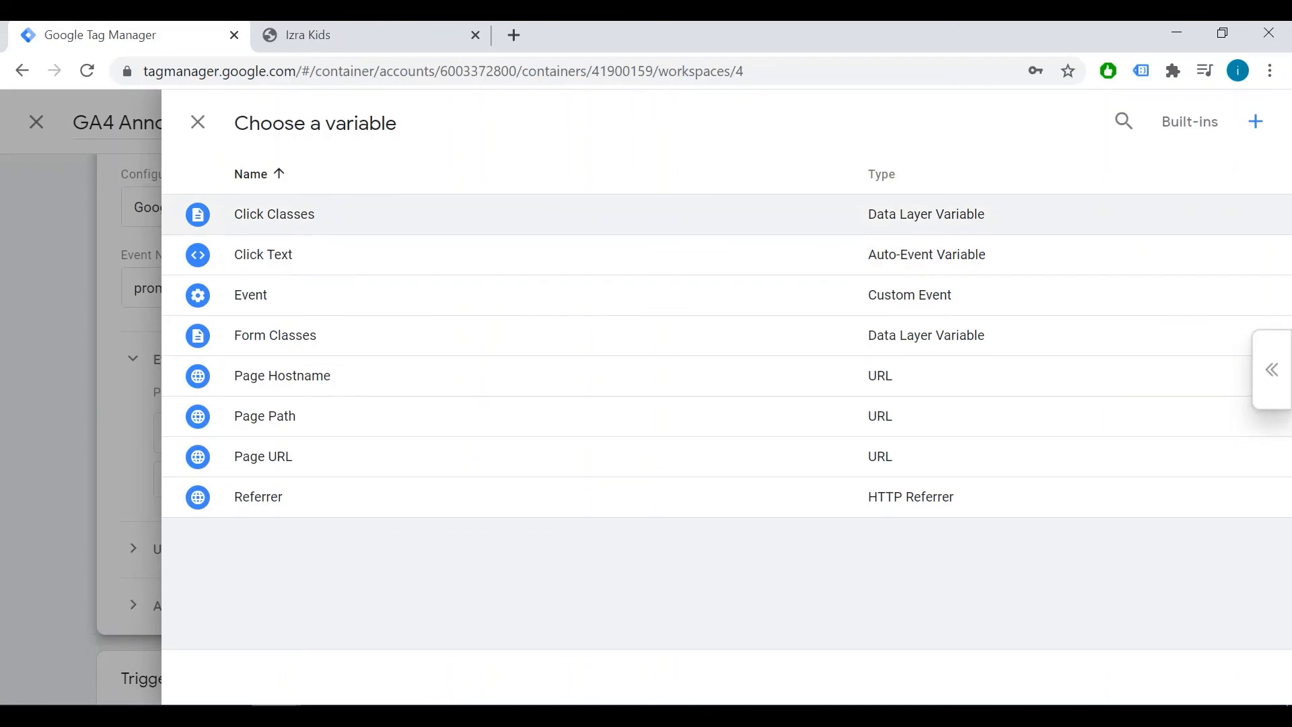
{"action": "left_click", "coordinate": [275, 214]}
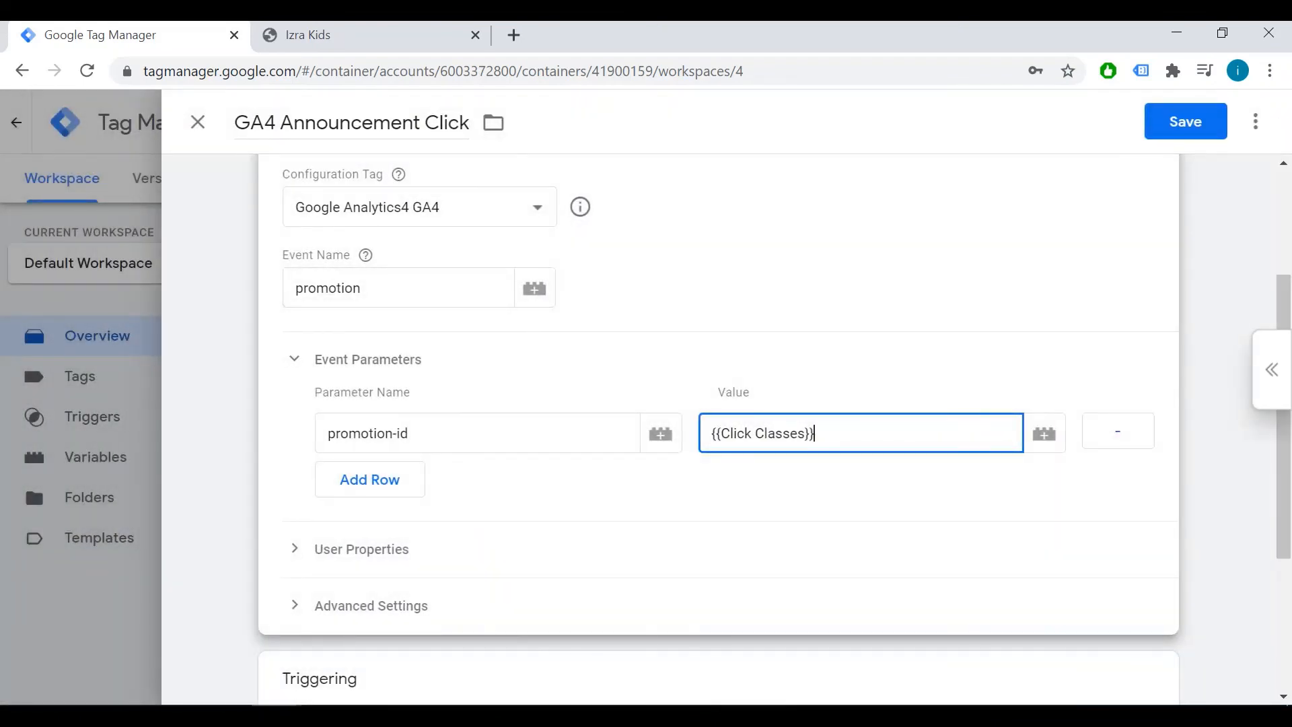
Add a second event parameter named location-id with the built-in Click URL variable as its value.
{"action": "left_click", "coordinate": [369, 479]}
{"action": "left_click", "coordinate": [477, 489]}
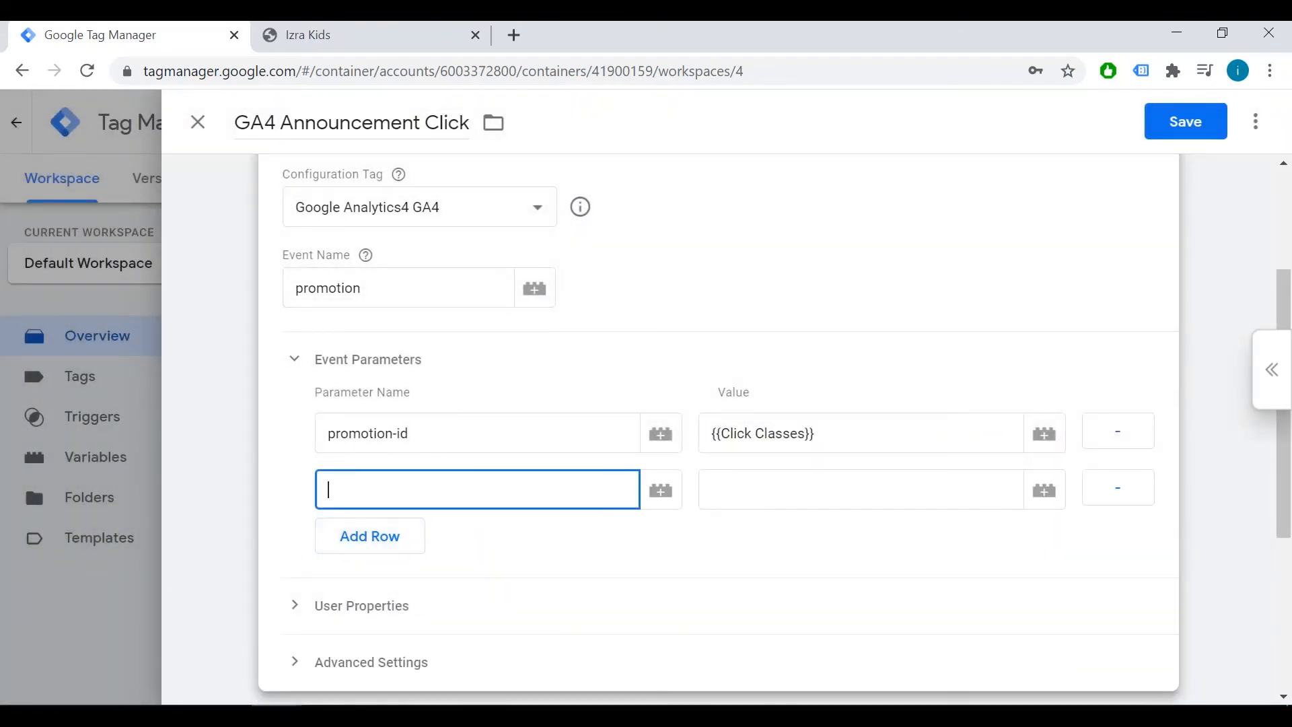
{"action": "type", "text": "location-id"}
{"action": "key", "text": "ctrl+a"}
{"action": "key", "text": "BackSpace"}
{"action": "type", "text": "location-id"}
{"action": "key", "text": "ctrl+a"}
{"action": "key", "text": "BackSpace"}
{"action": "type", "text": "location-id"}
{"action": "left_click", "coordinate": [1044, 490]}
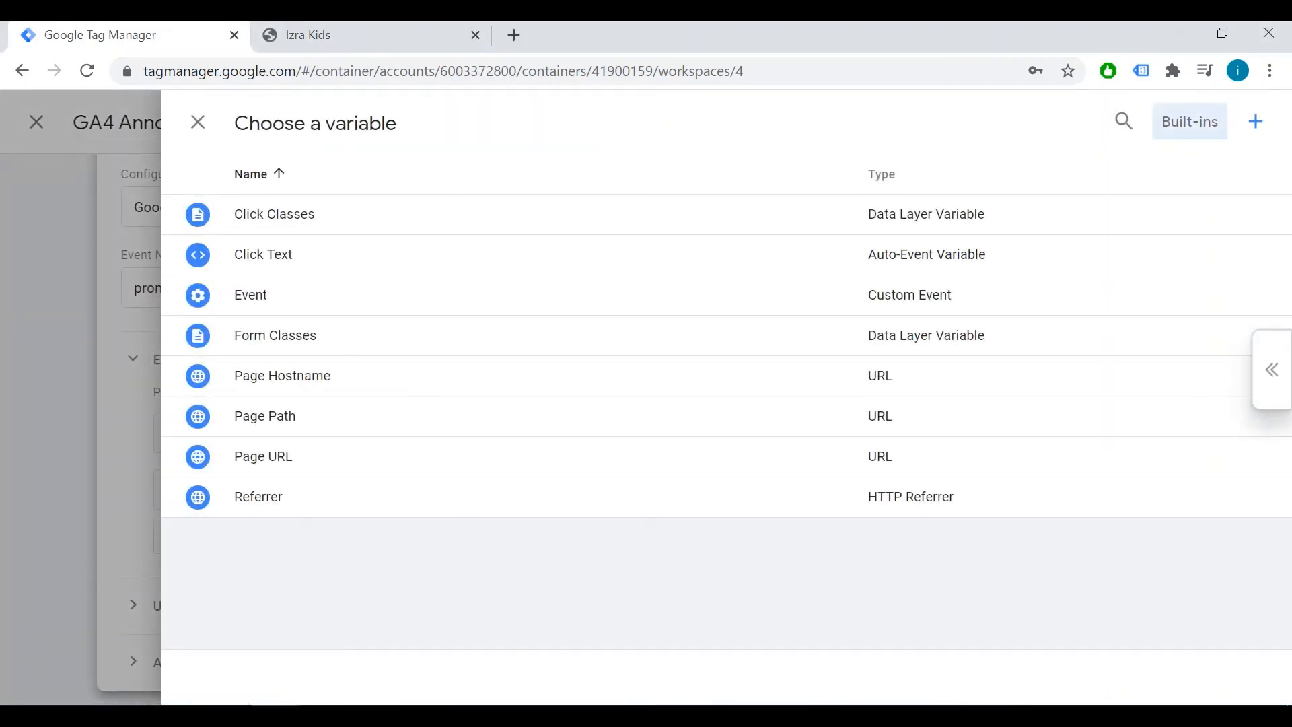
{"action": "left_click", "coordinate": [1190, 121]}
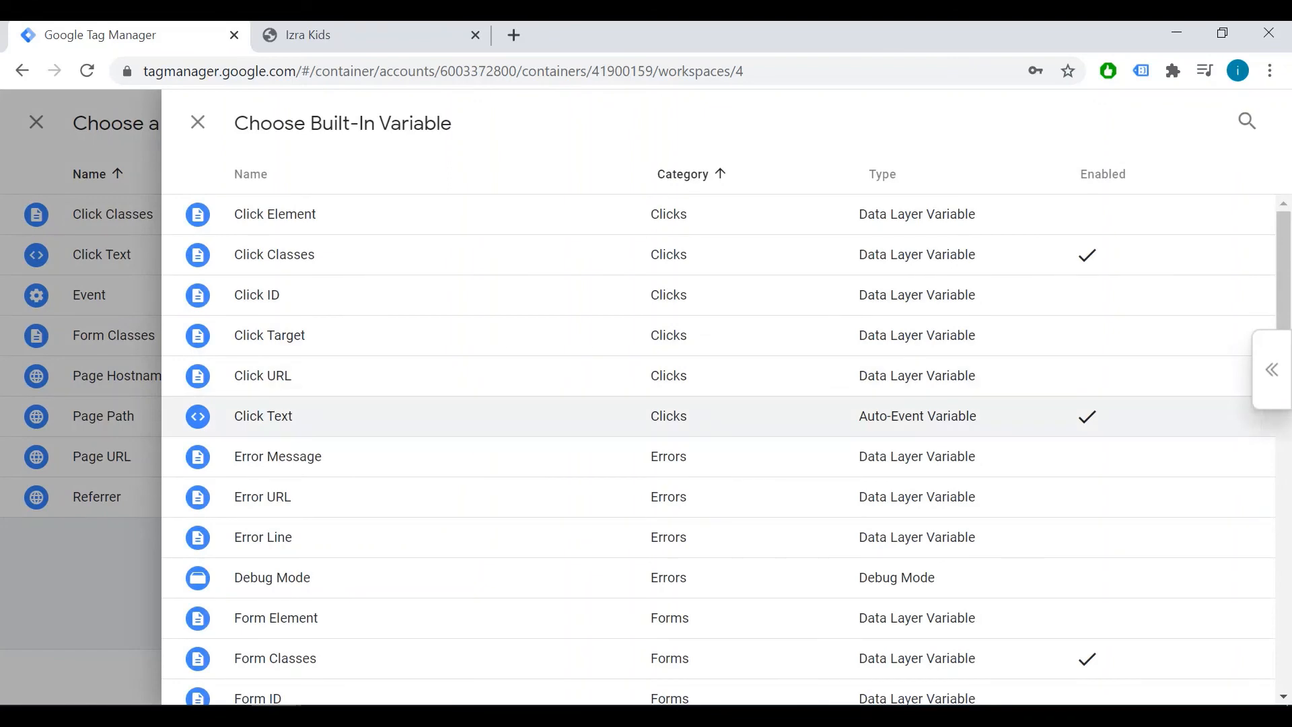
{"action": "left_click", "coordinate": [723, 375]}
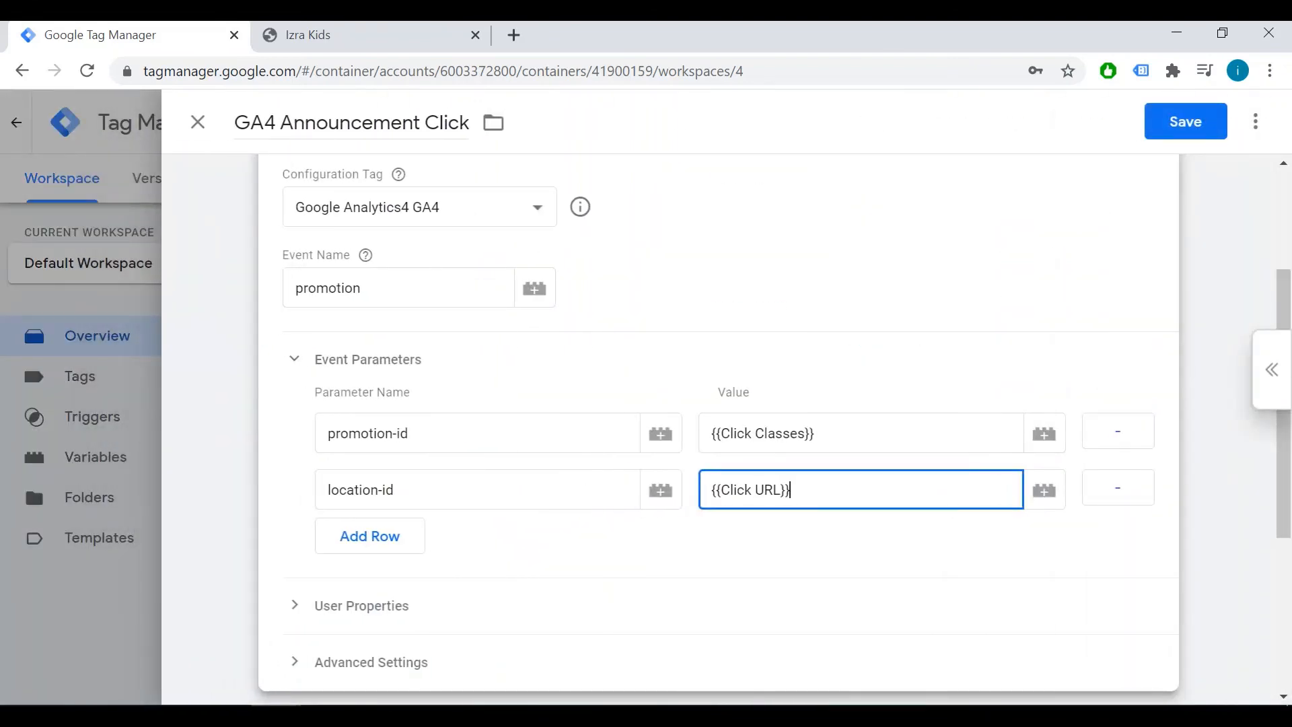
Create a new trigger for the tag and name it Announcement Click.
{"action": "scroll", "coordinate": [772, 432], "scroll_direction": "down", "scroll_amount": 2}
{"action": "scroll", "coordinate": [772, 432], "scroll_direction": "down", "scroll_amount": 3}
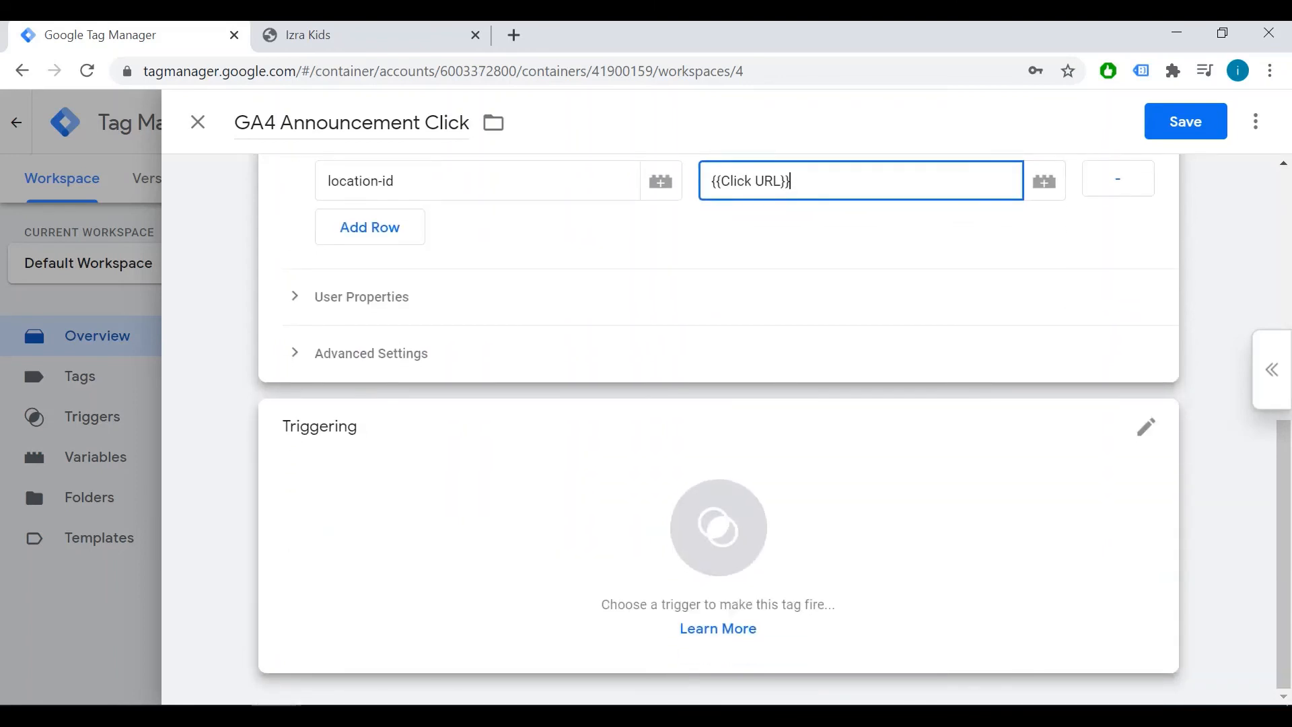
{"action": "left_click", "coordinate": [771, 432]}
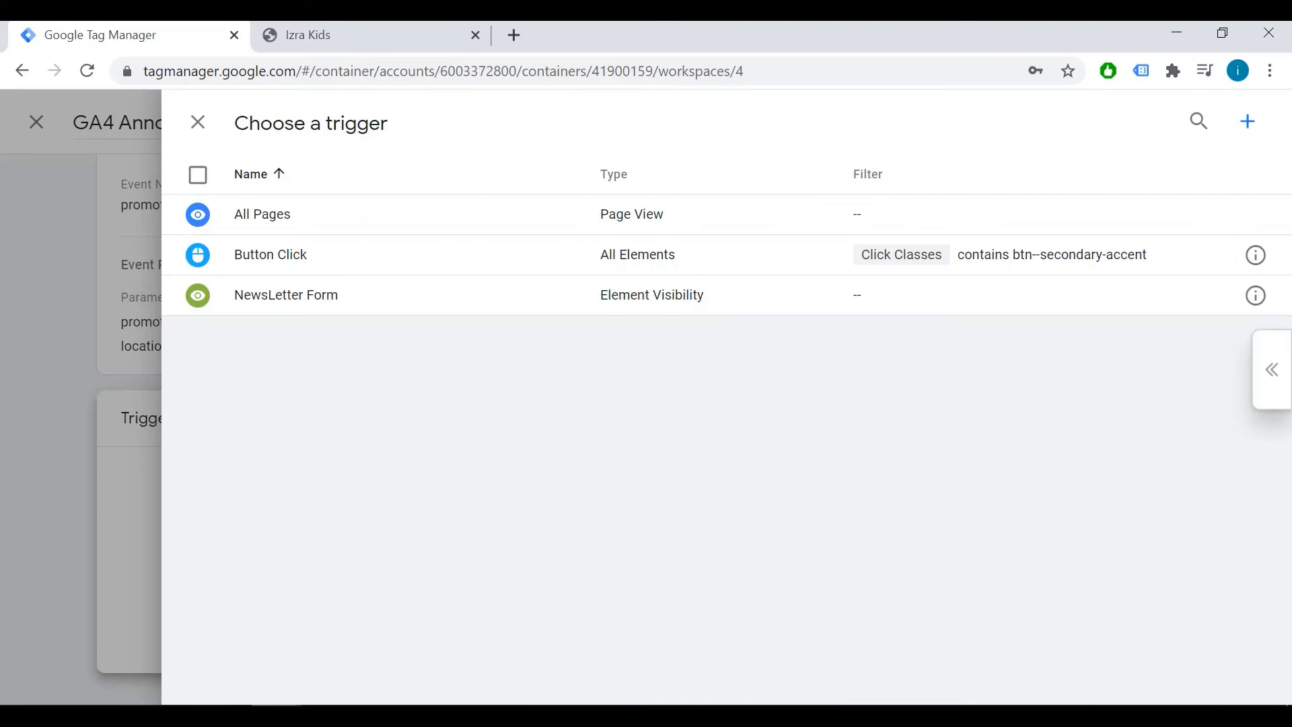
{"action": "left_click", "coordinate": [1248, 121]}
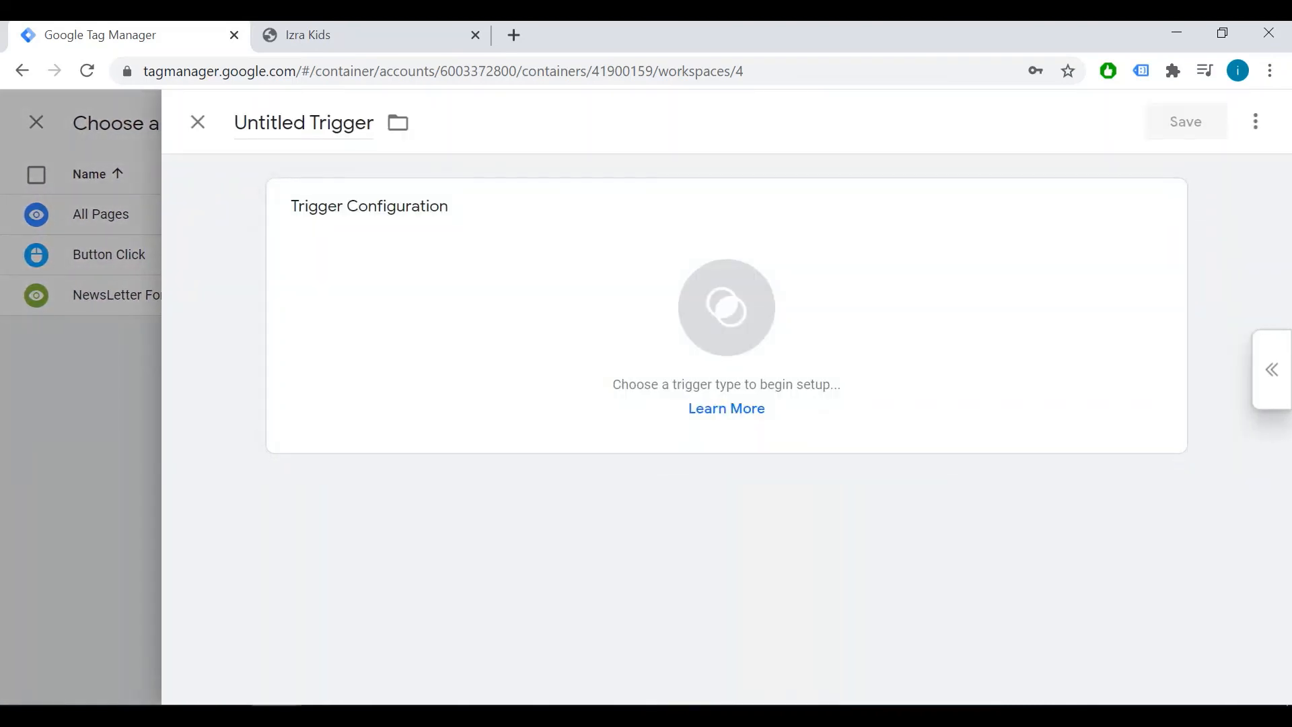
{"action": "left_click_drag", "start_coordinate": [234, 123], "coordinate": [396, 123]}
{"action": "type", "text": "A"}
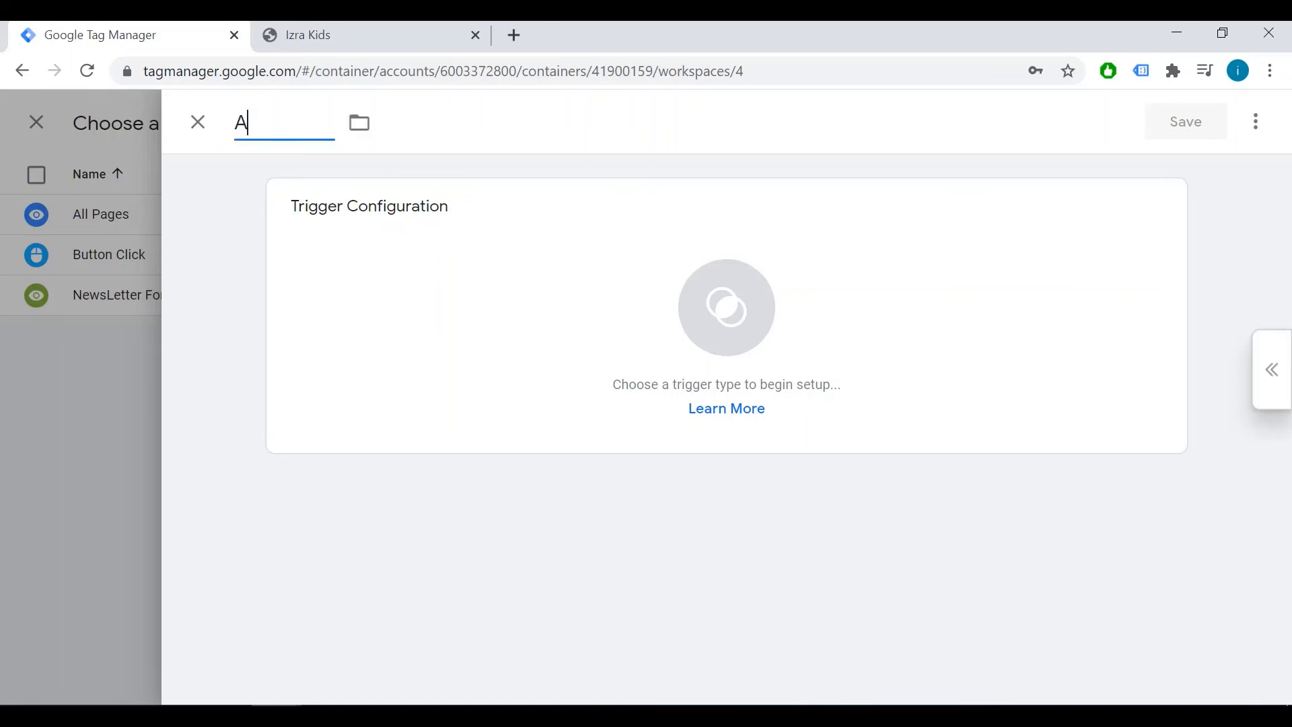
{"action": "type", "text": "nnouncement"}
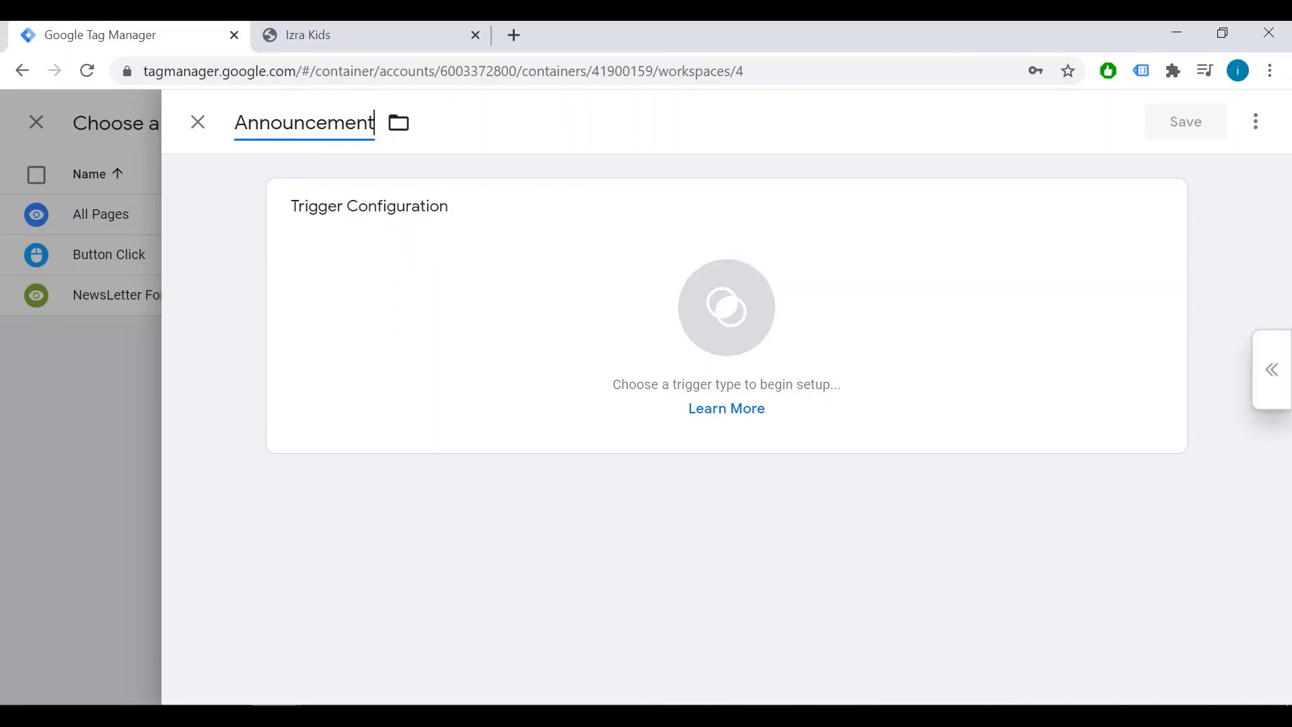
{"action": "type", "text": " Click"}
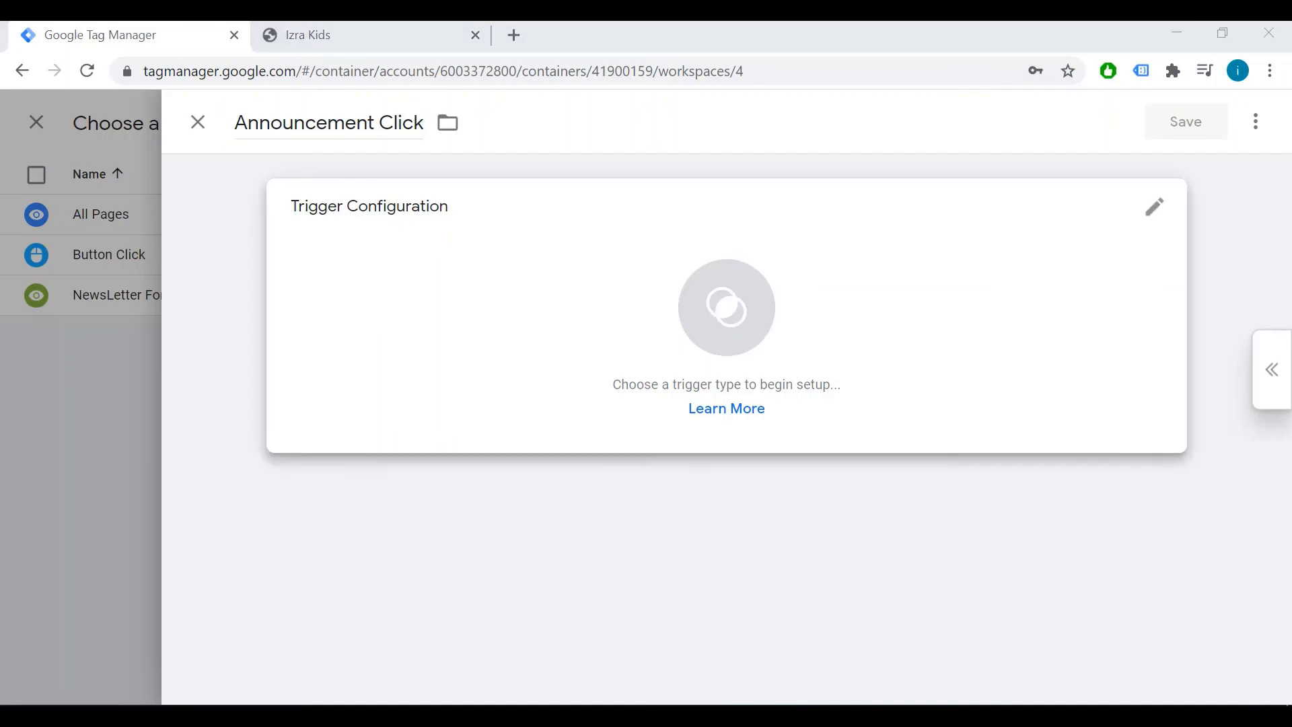
Set the trigger type to Click - Just Links and let it fire on Some Link Clicks.
{"action": "left_click", "coordinate": [726, 307]}
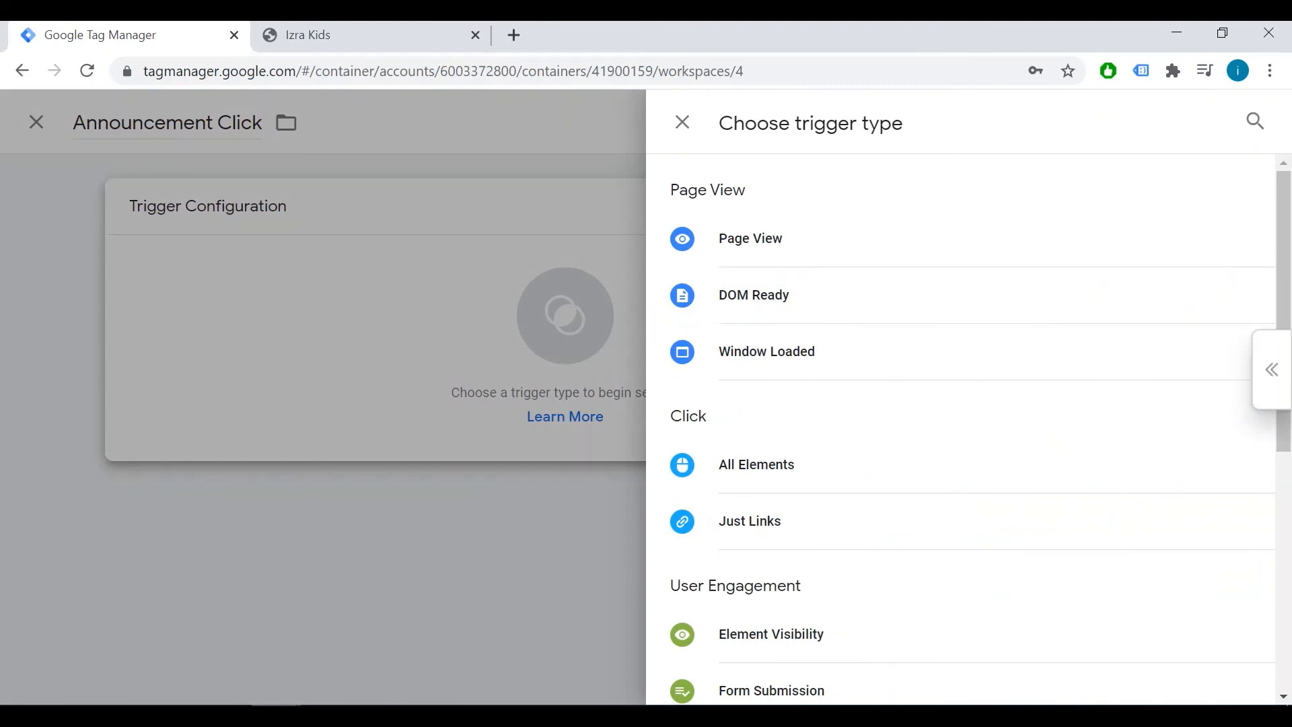
{"action": "scroll", "coordinate": [943, 417], "scroll_direction": "down", "scroll_amount": 1}
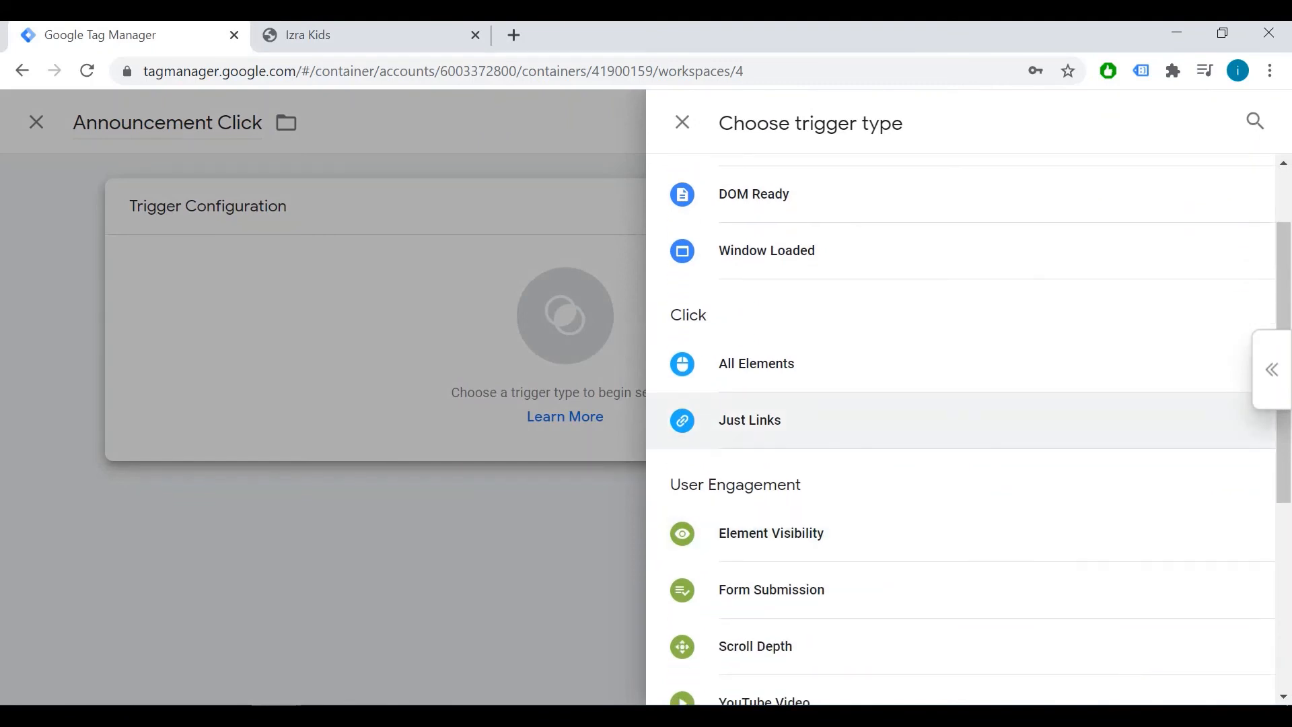
{"action": "left_click", "coordinate": [749, 420]}
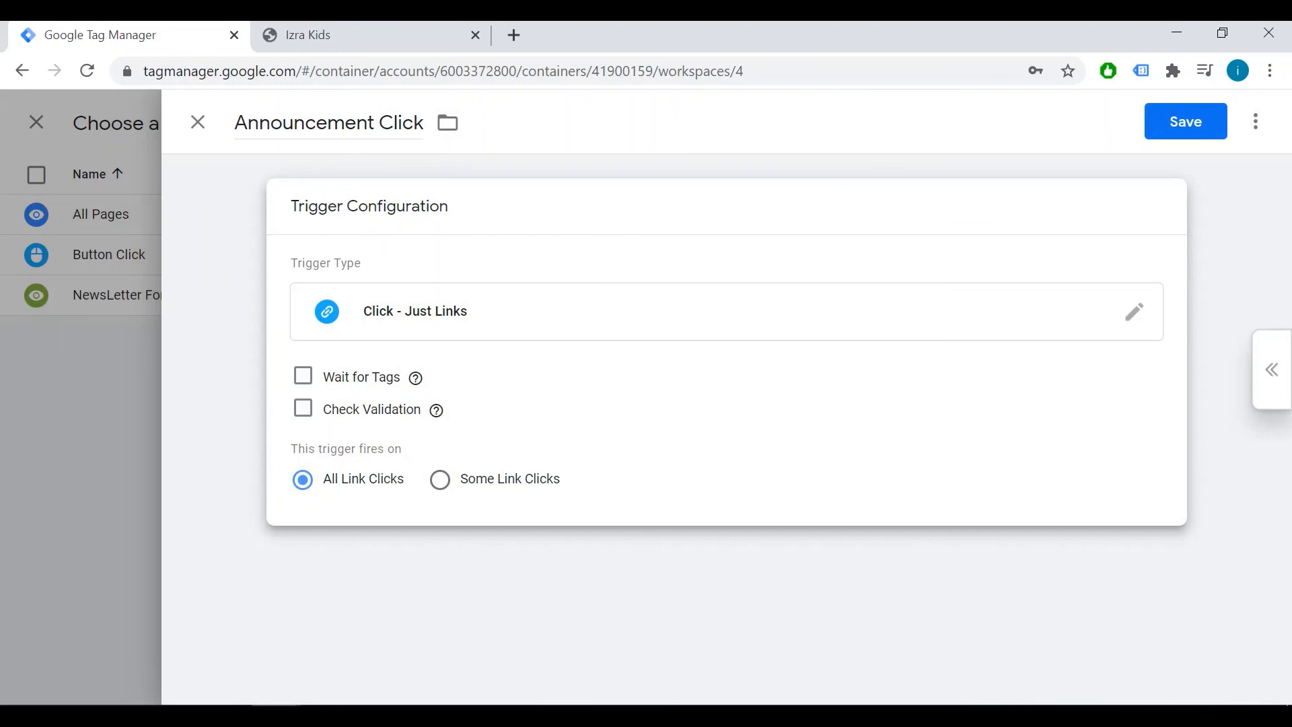
{"action": "left_click", "coordinate": [440, 480]}
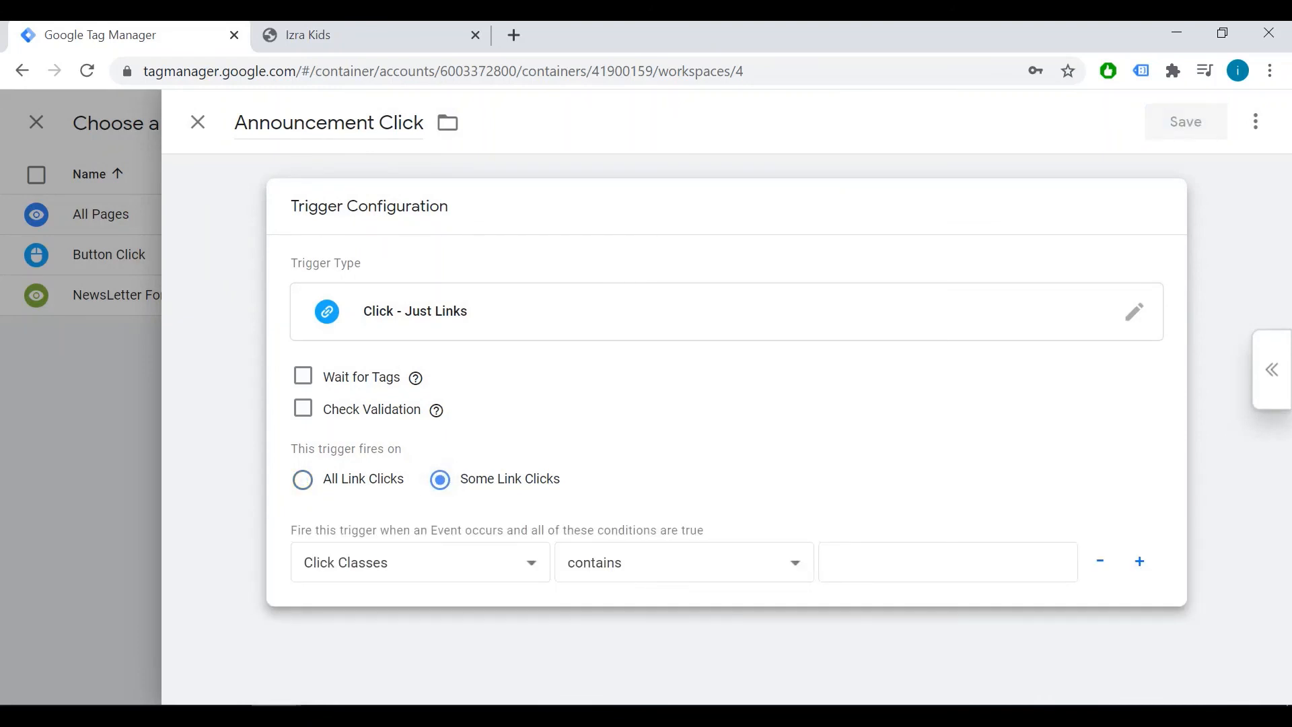
Set the trigger's firing condition to Click Classes equals announcement-bar__link.
{"action": "left_click", "coordinate": [684, 562]}
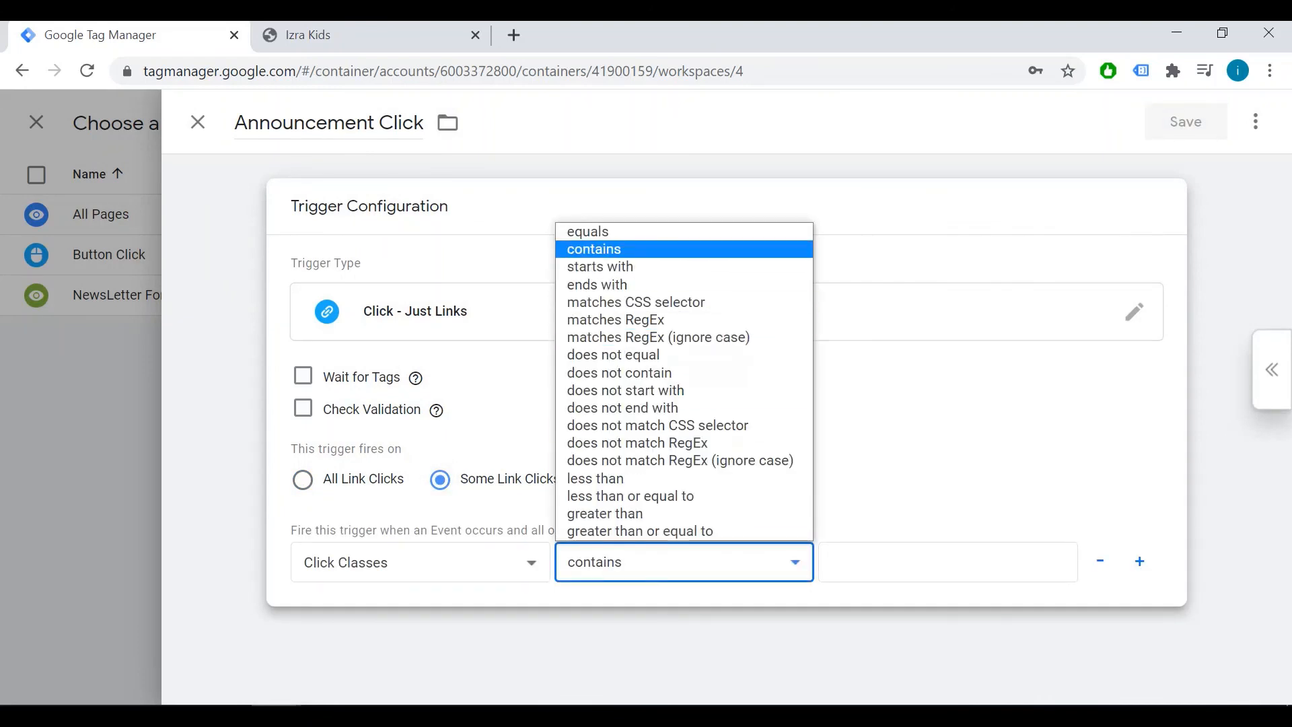
{"action": "left_click", "coordinate": [587, 232]}
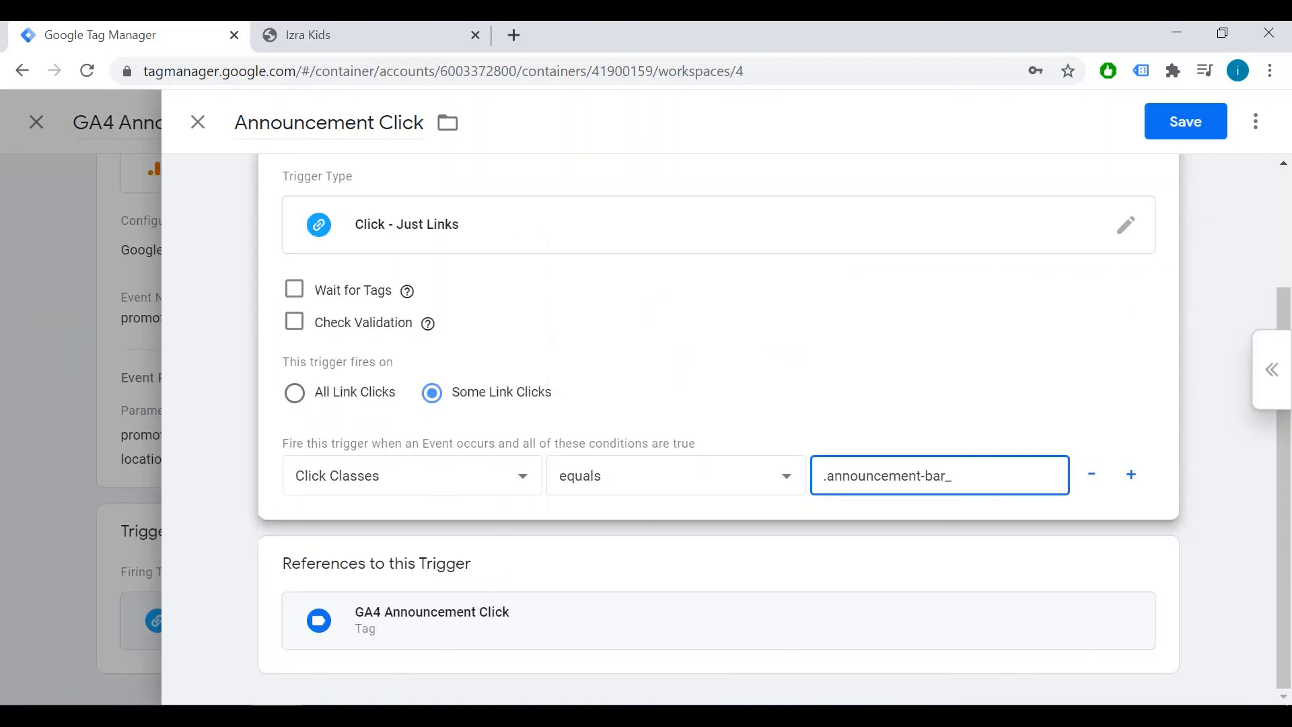
{"action": "type", "text": "_link"}
{"action": "key", "text": "BackSpace"}
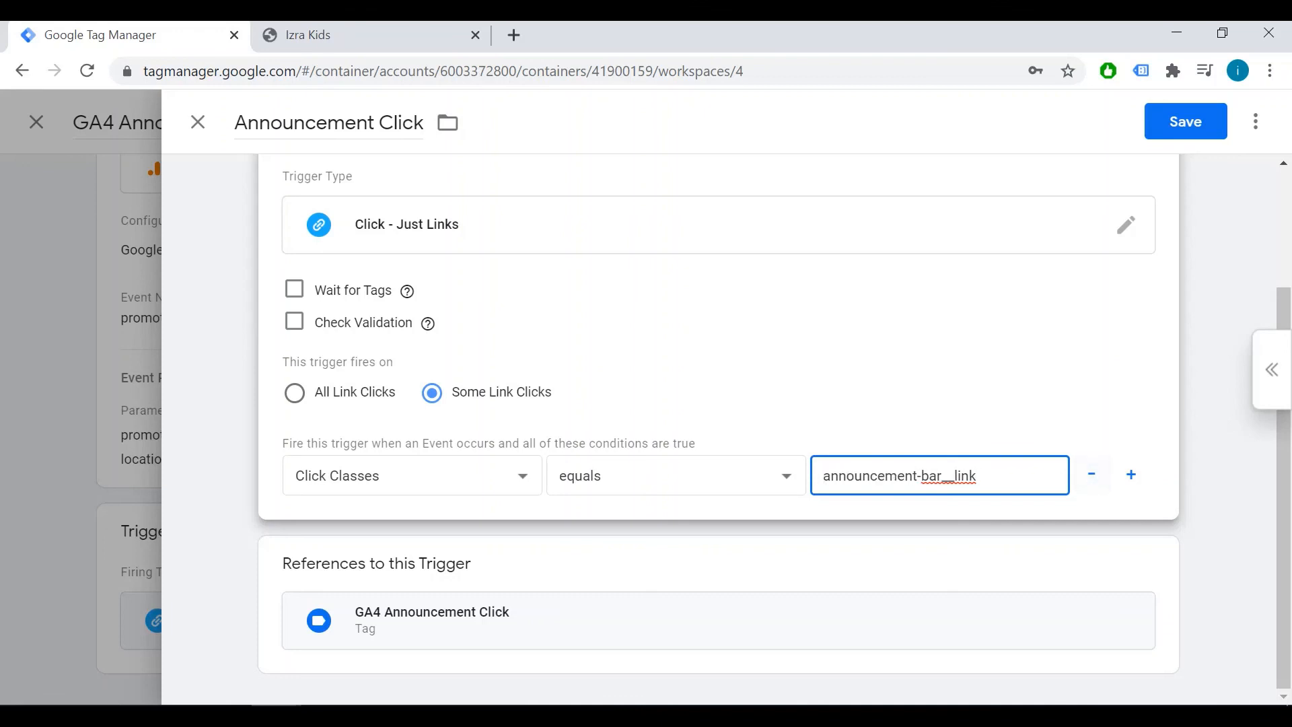
Save the Announcement Click trigger and its GA4 tag, and start preview mode on the store.
{"action": "key", "text": "ctrl+Tab"}
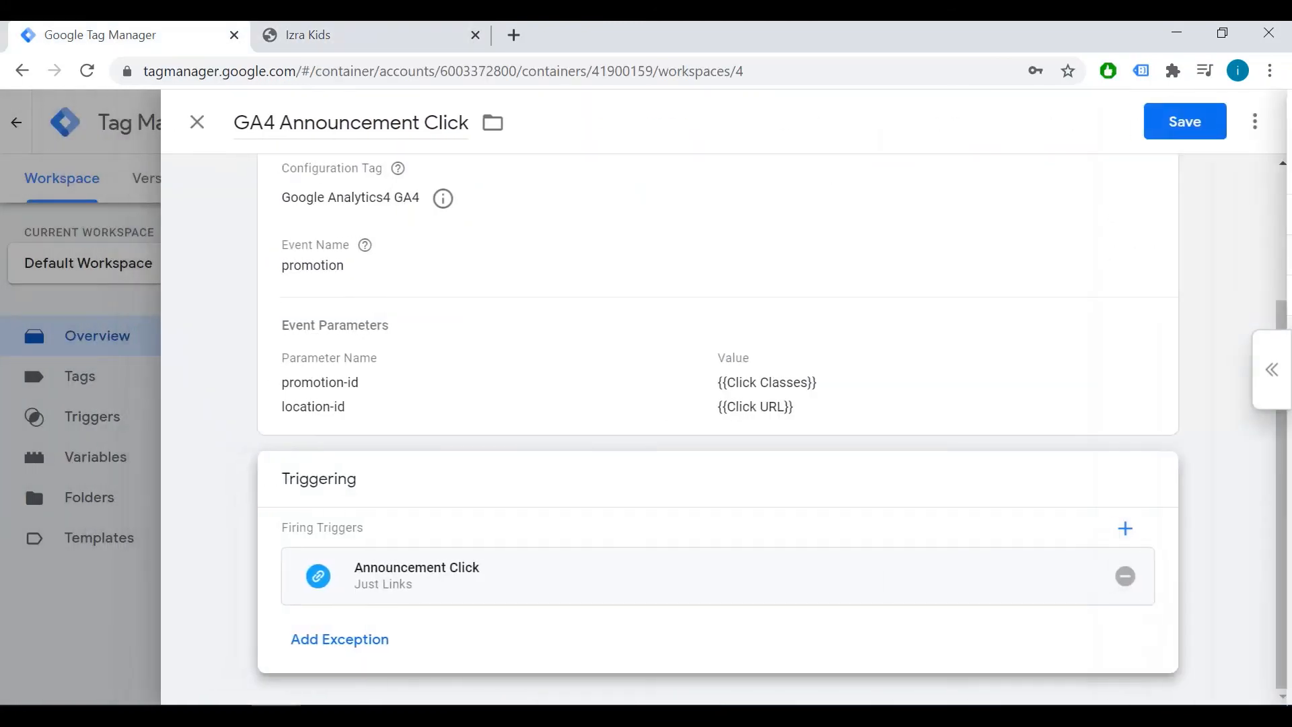
{"action": "left_click", "coordinate": [1186, 122]}
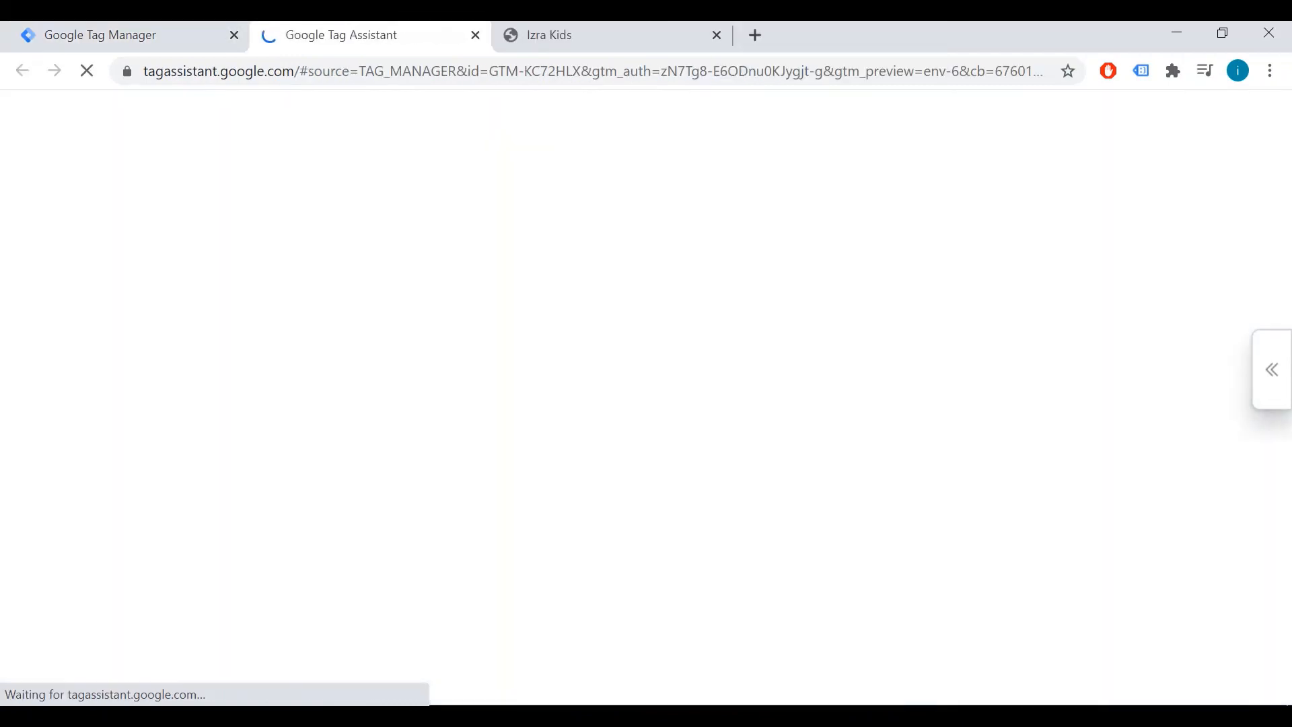
{"action": "left_click", "coordinate": [646, 634]}
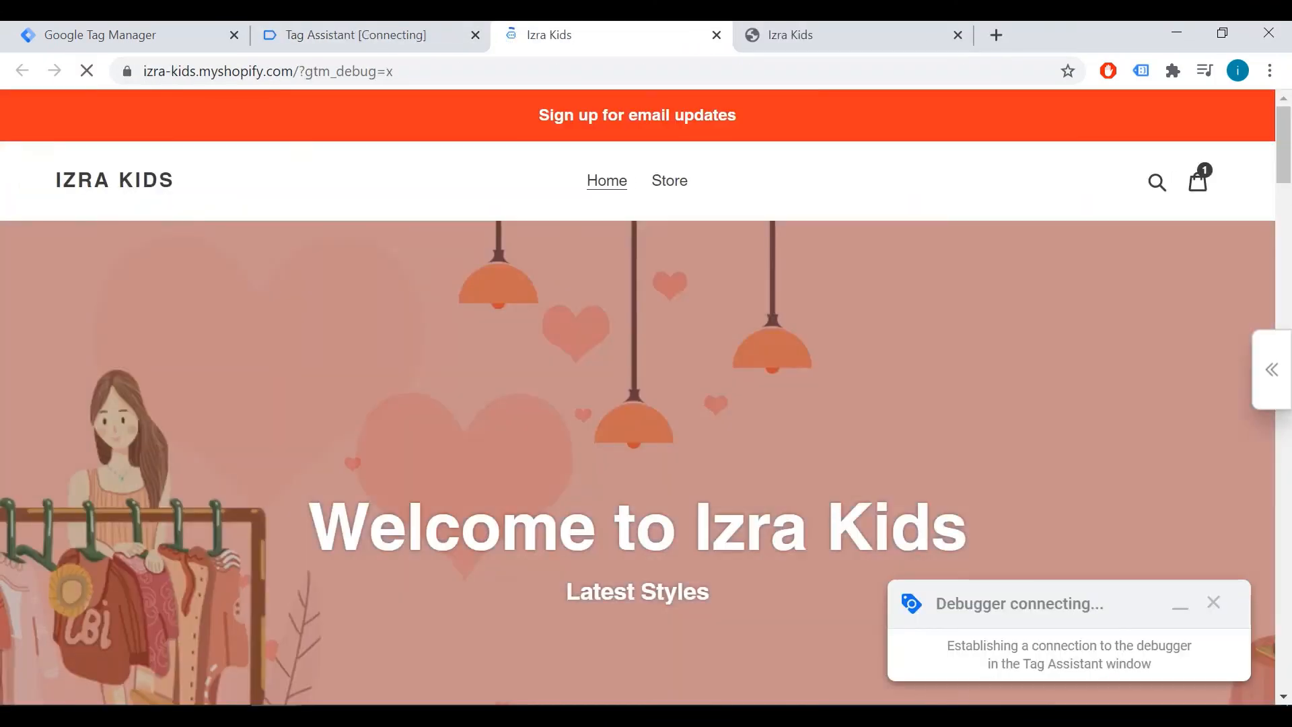
Follow the "Sign up for email updates" announcement link in the previewed store, and go to the debug summary in Tag Assistant.
{"action": "left_click", "coordinate": [637, 115]}
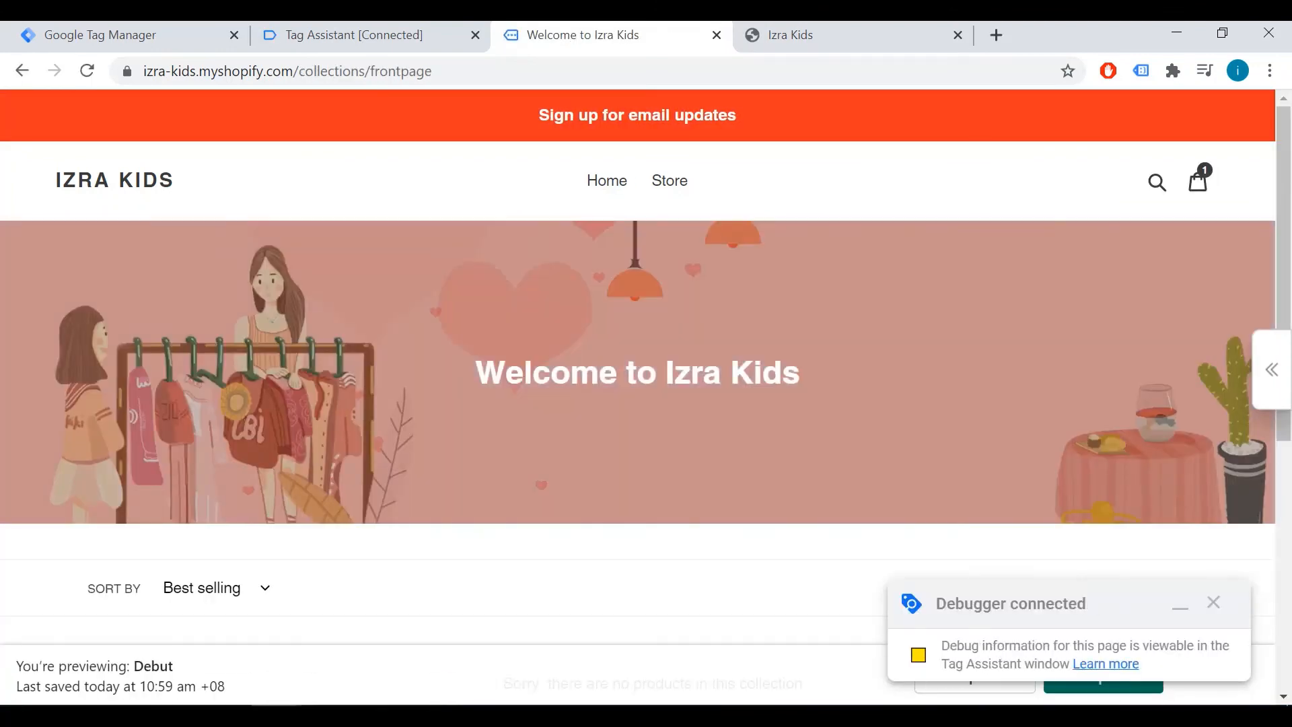
{"action": "left_click", "coordinate": [364, 35]}
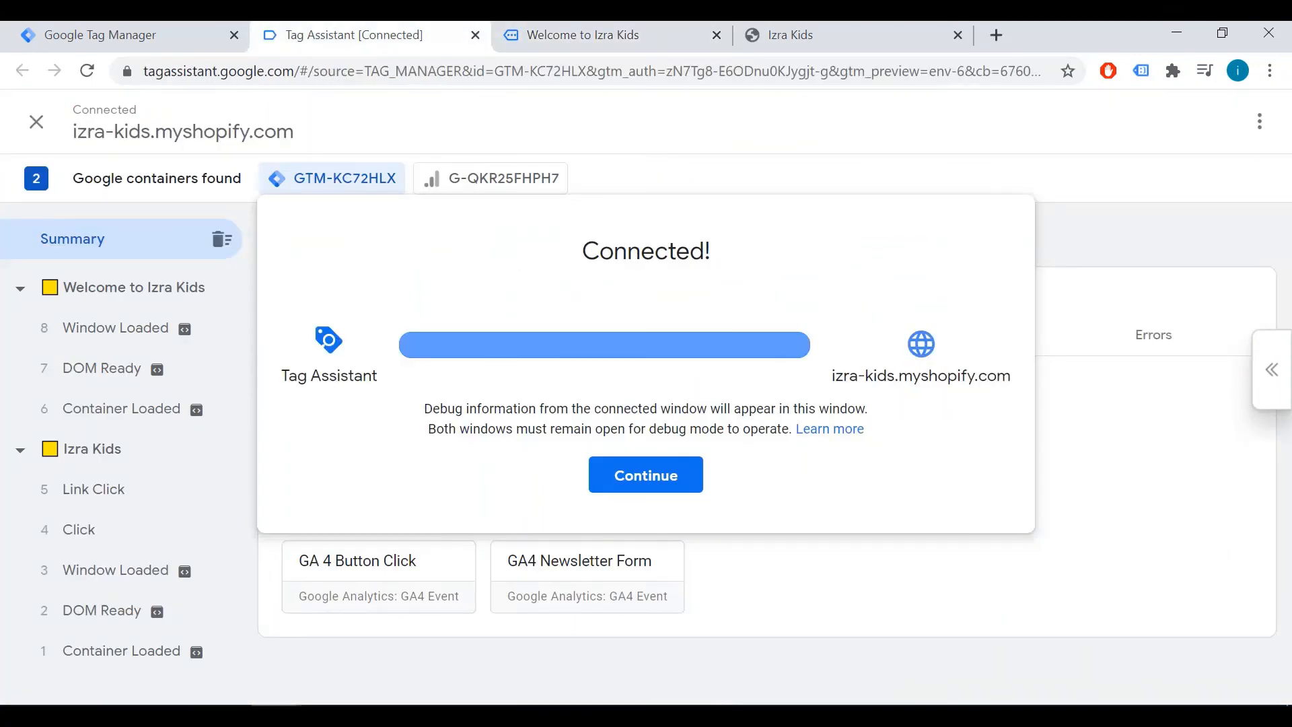
{"action": "left_click", "coordinate": [646, 475]}
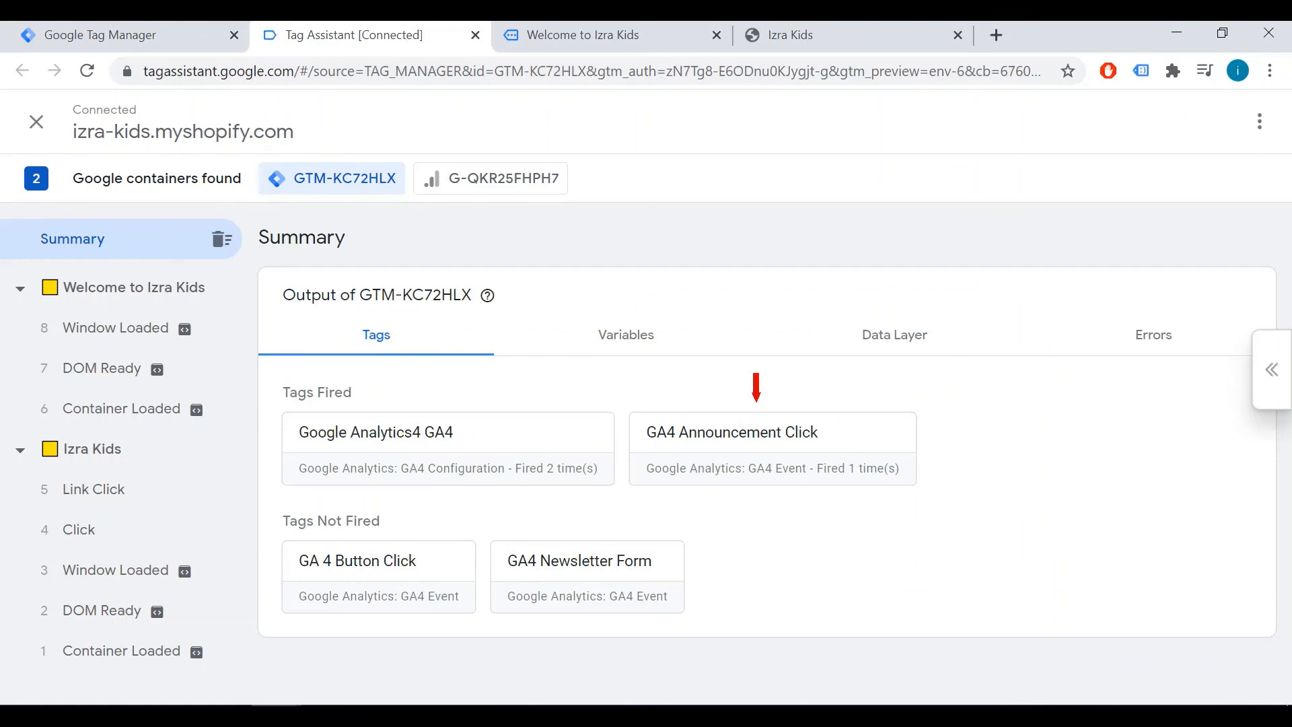